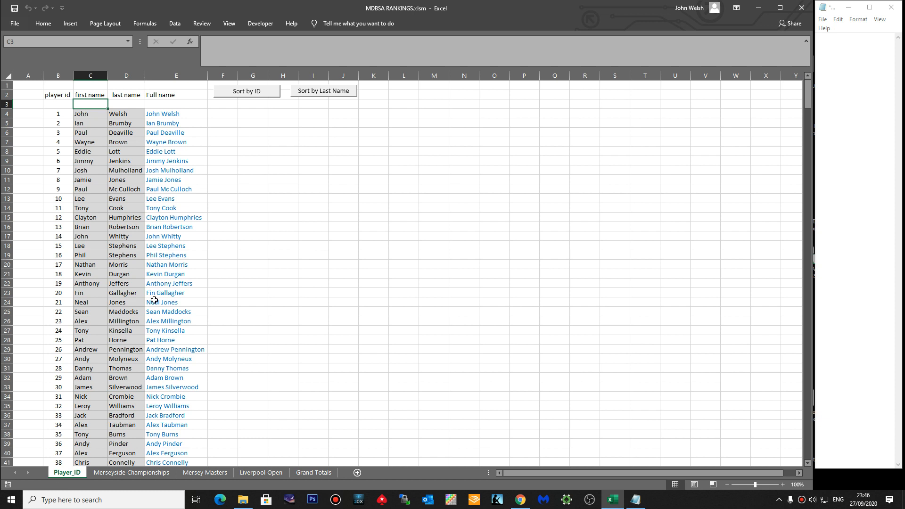
- Look over the Player_ID list, the tournament sheets and Grand Totals, and return to the Merseyside Championships sheet
{"action": "scroll", "coordinate": [155, 297], "scroll_direction": "down", "scroll_amount": 4}
{"action": "scroll", "coordinate": [157, 297], "scroll_direction": "up", "scroll_amount": 4}
{"action": "left_click", "coordinate": [142, 473]}
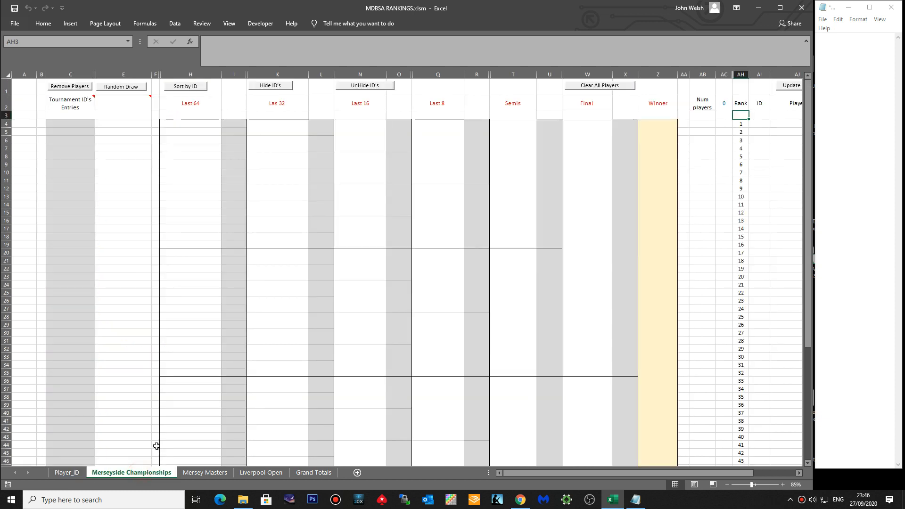
{"action": "left_click", "coordinate": [228, 473]}
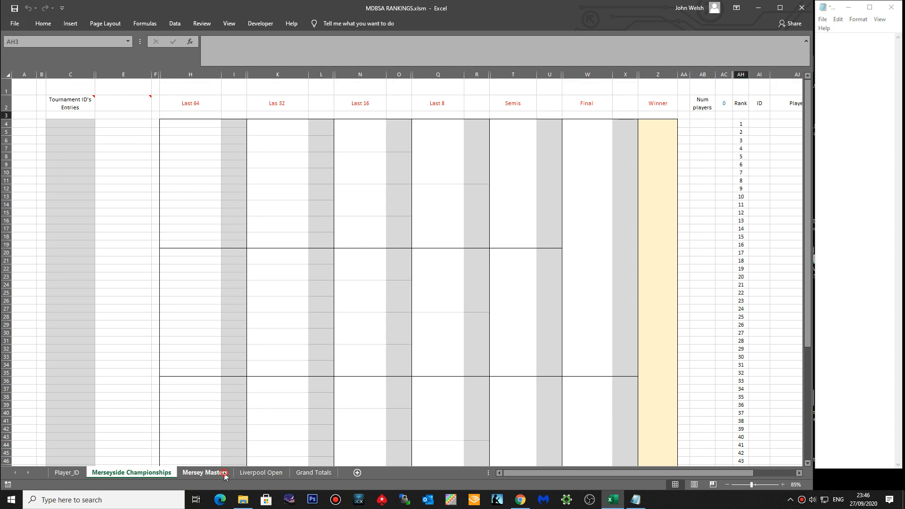
{"action": "left_click", "coordinate": [250, 473]}
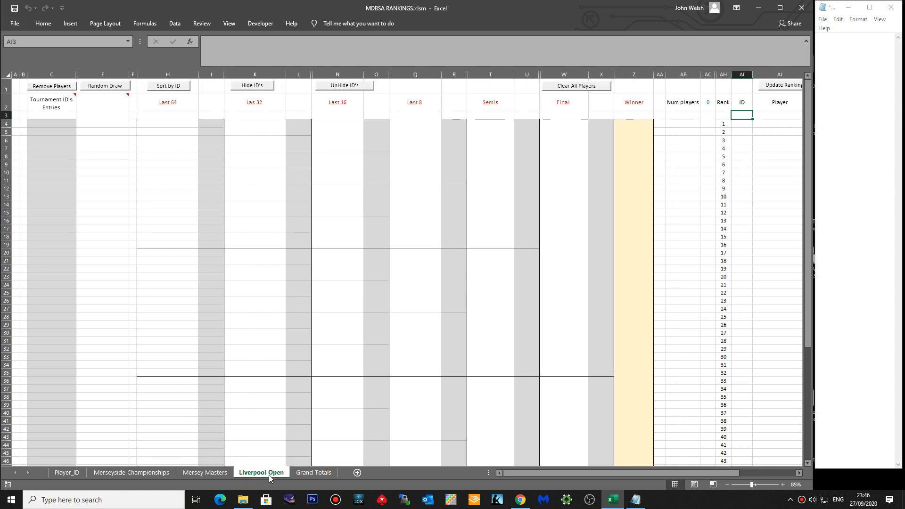
{"action": "left_click", "coordinate": [309, 473]}
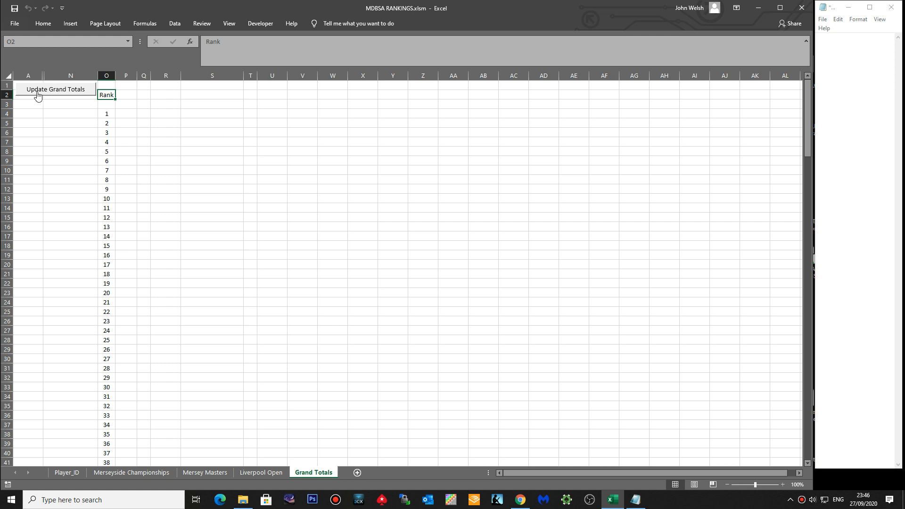
{"action": "left_click", "coordinate": [155, 473]}
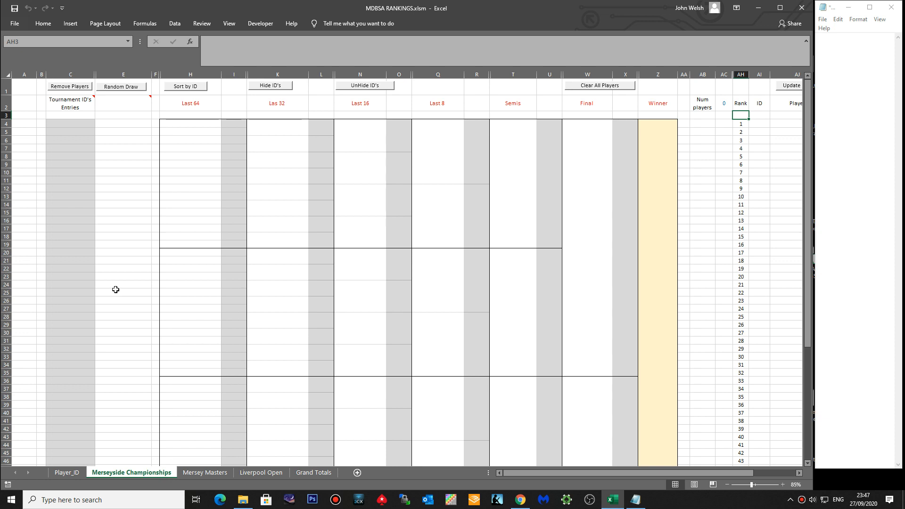
- Maximize the workbook window and examine the grey input cells in the Tournament ID's, Last 64, Las 32 and Last 16 columns
{"action": "left_click", "coordinate": [781, 8]}
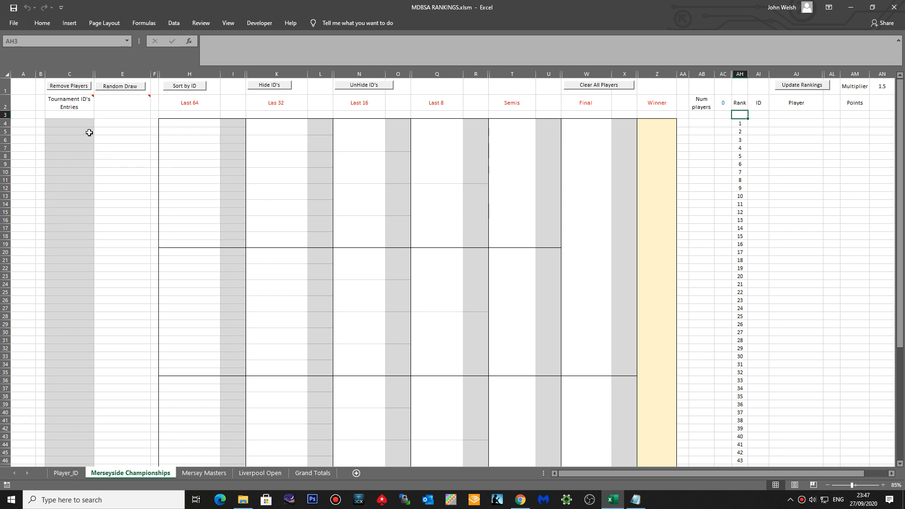
{"action": "left_click", "coordinate": [77, 123]}
{"action": "left_click", "coordinate": [77, 148]}
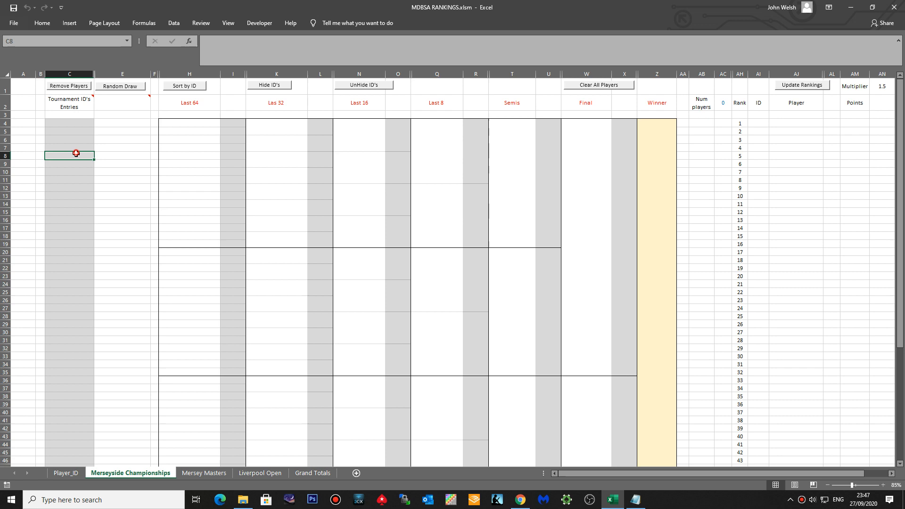
{"action": "left_click", "coordinate": [77, 196]}
{"action": "left_click", "coordinate": [232, 140]}
{"action": "left_click", "coordinate": [232, 178]}
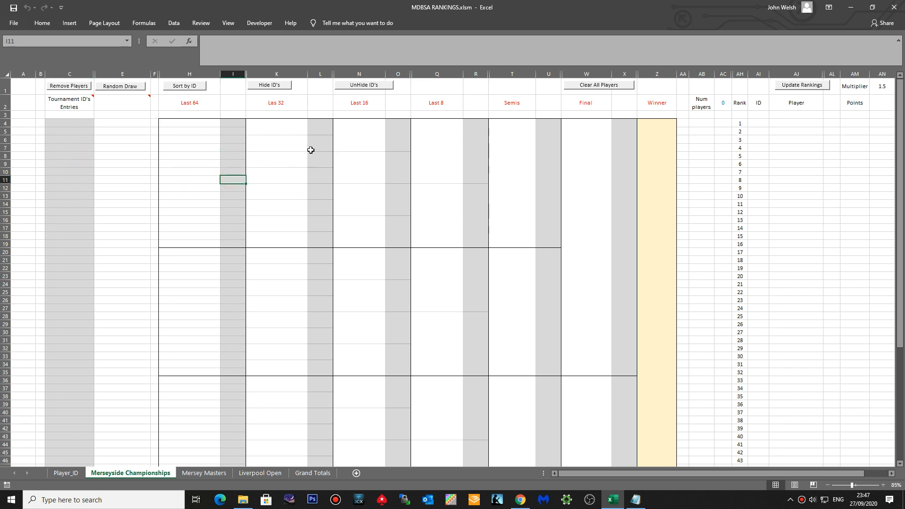
{"action": "left_click", "coordinate": [321, 133]}
{"action": "left_click", "coordinate": [320, 158]}
{"action": "left_click", "coordinate": [321, 186]}
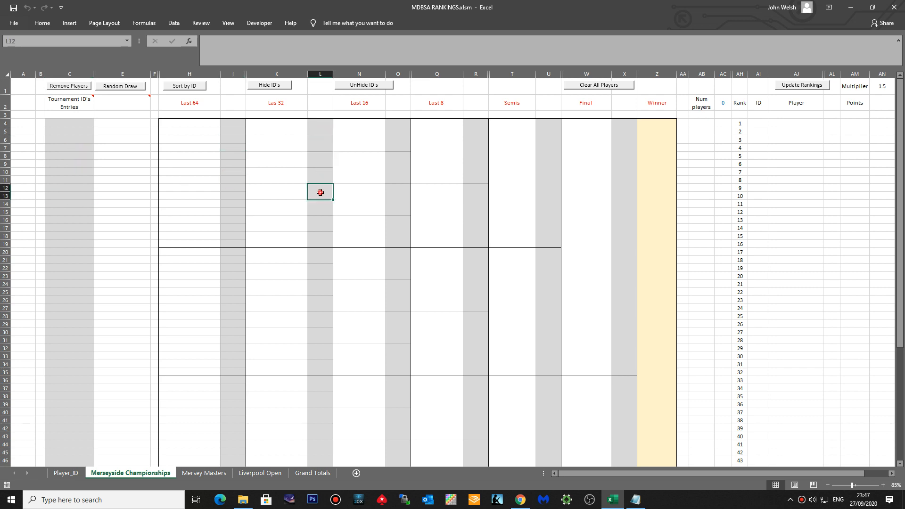
{"action": "left_click", "coordinate": [397, 137]}
{"action": "left_click", "coordinate": [396, 174]}
{"action": "left_click", "coordinate": [398, 203]}
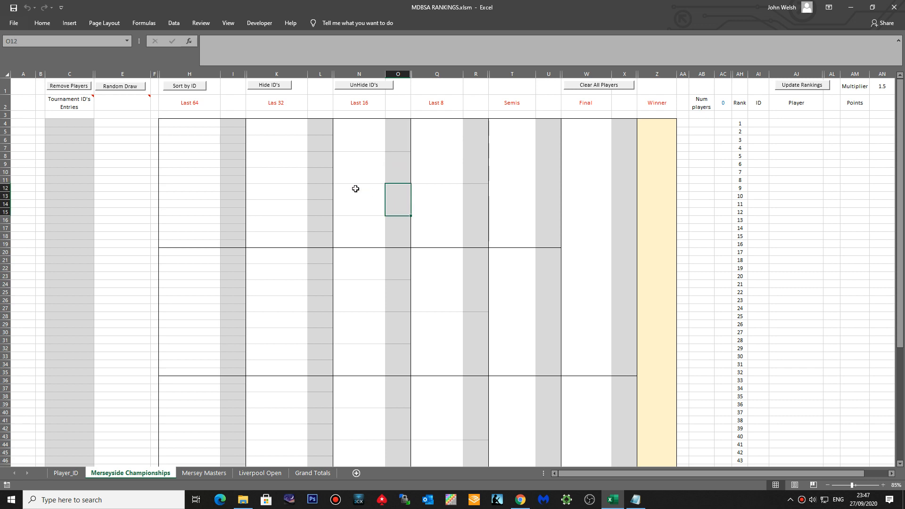
- Inspect the white player-name cells in columns N, K and H for their lookup formulas
{"action": "left_click", "coordinate": [363, 165]}
{"action": "left_click", "coordinate": [285, 145]}
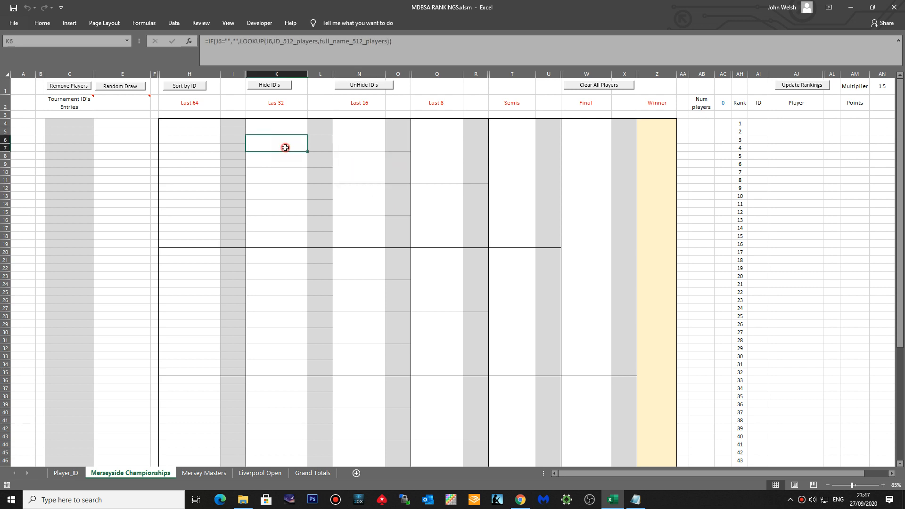
{"action": "left_click", "coordinate": [286, 133]}
{"action": "left_click", "coordinate": [277, 144]}
{"action": "left_click", "coordinate": [277, 169]}
{"action": "left_click", "coordinate": [271, 194]}
{"action": "left_click", "coordinate": [271, 220]}
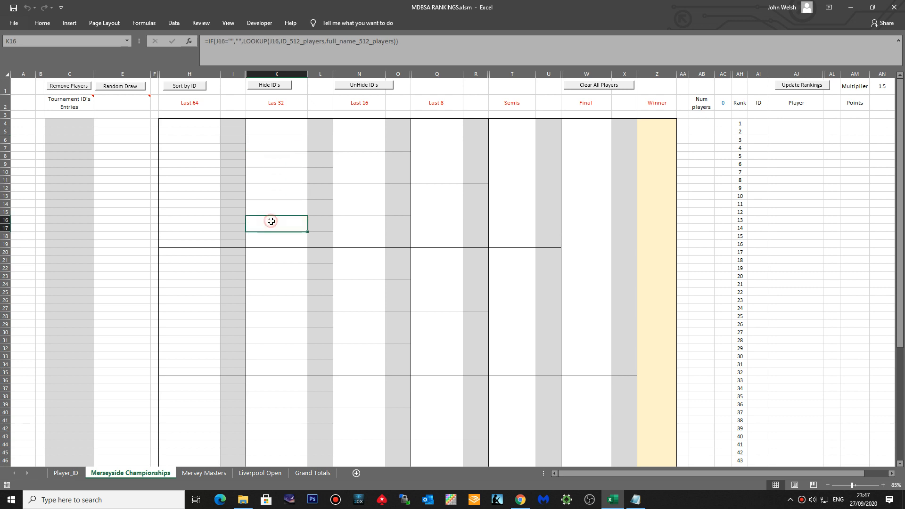
{"action": "left_click", "coordinate": [189, 140]}
{"action": "left_click", "coordinate": [195, 183]}
{"action": "left_click", "coordinate": [347, 155]}
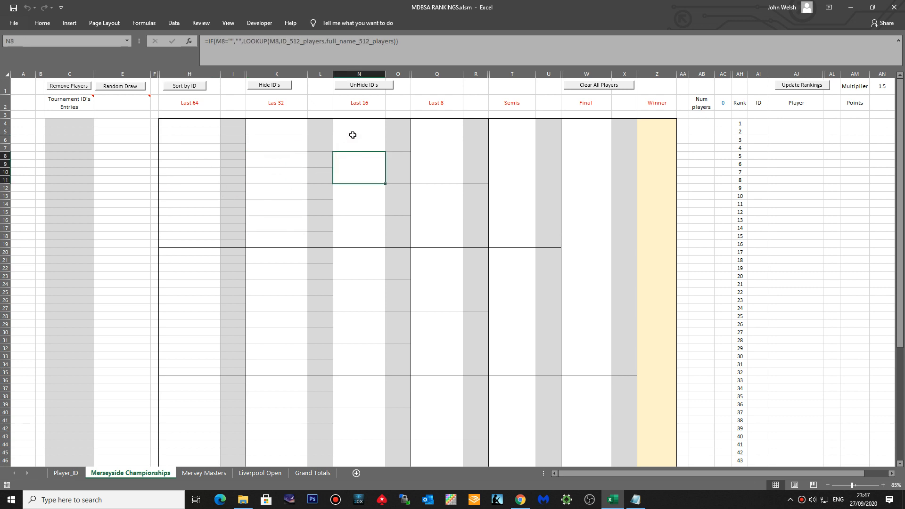
- Recheck the grey entry cells in columns L, I and C, and the one beside the Final column
{"action": "left_click", "coordinate": [321, 125]}
{"action": "left_click", "coordinate": [236, 124]}
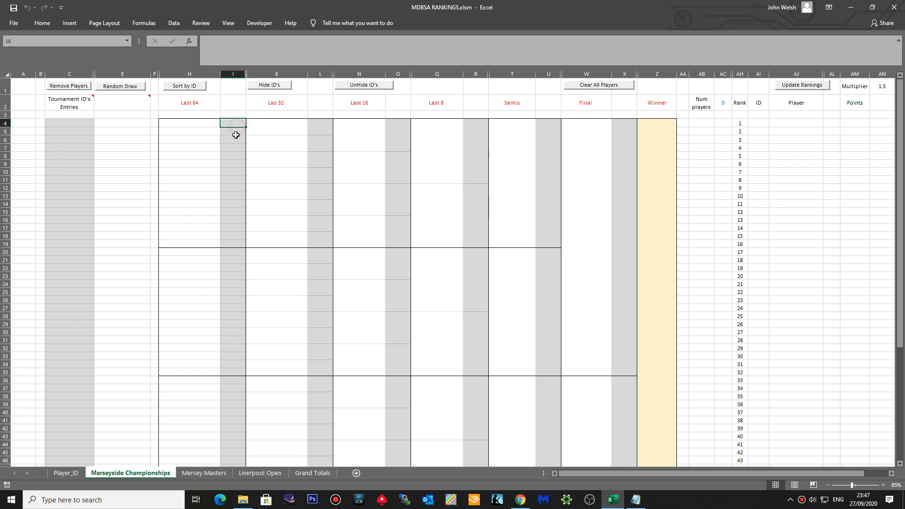
{"action": "left_click", "coordinate": [77, 125]}
{"action": "left_click", "coordinate": [68, 188]}
{"action": "left_click", "coordinate": [67, 242]}
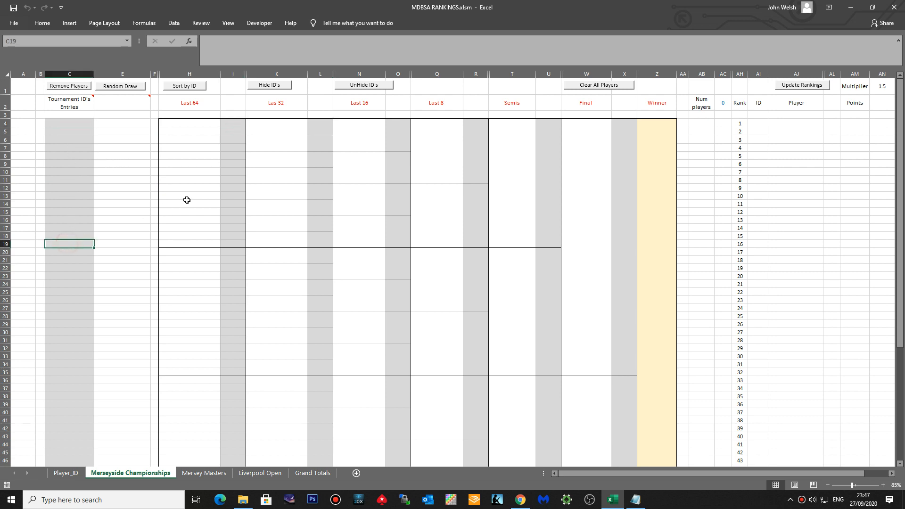
{"action": "left_click", "coordinate": [236, 138]}
{"action": "left_click", "coordinate": [226, 203]}
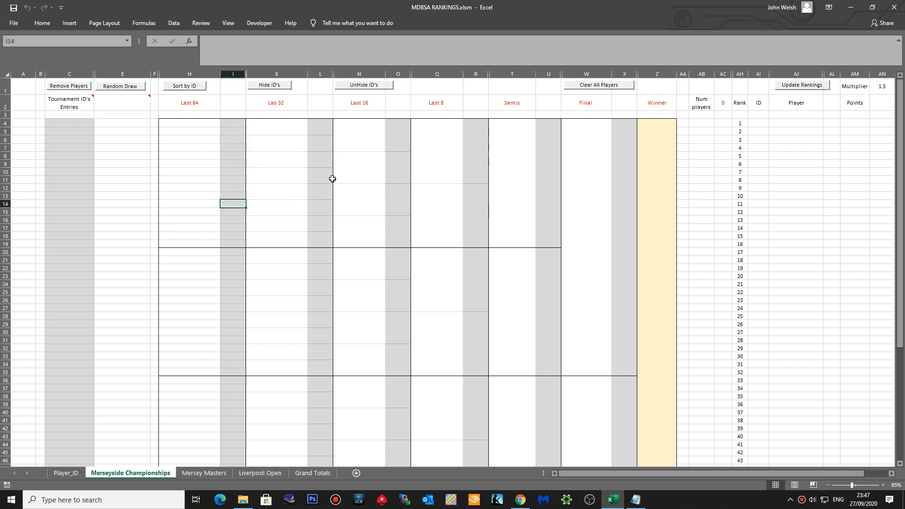
{"action": "left_click", "coordinate": [325, 162]}
{"action": "left_click", "coordinate": [321, 221]}
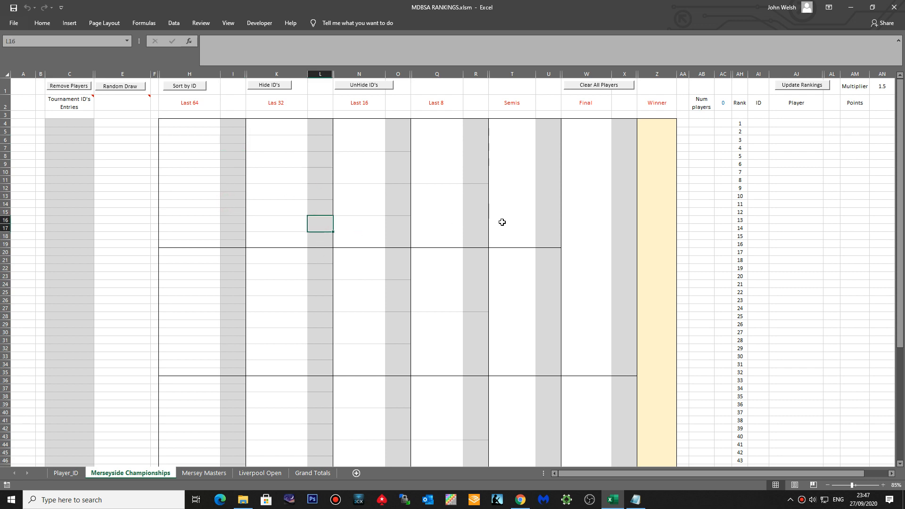
{"action": "left_click", "coordinate": [623, 208]}
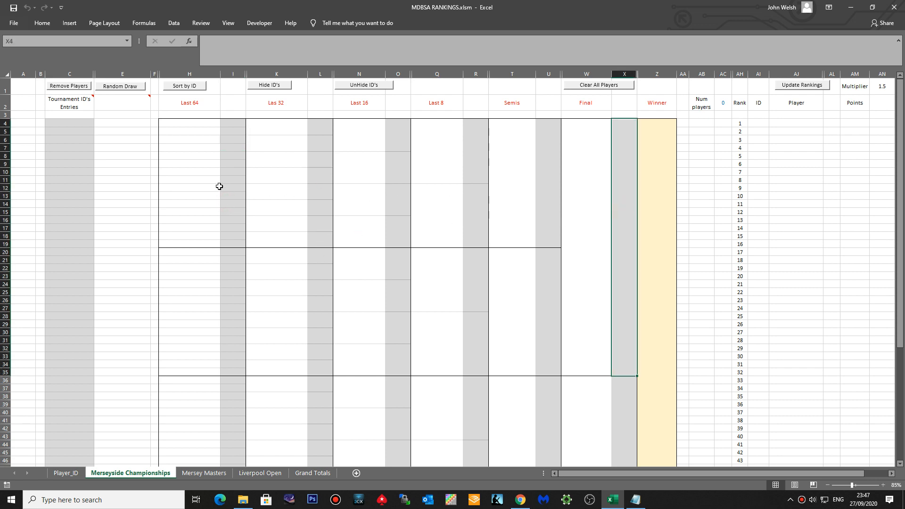
- Examine the IF/LOOKUP formulas in the name cells K4, K6 and K8, leaving them unedited
{"action": "left_click", "coordinate": [277, 130]}
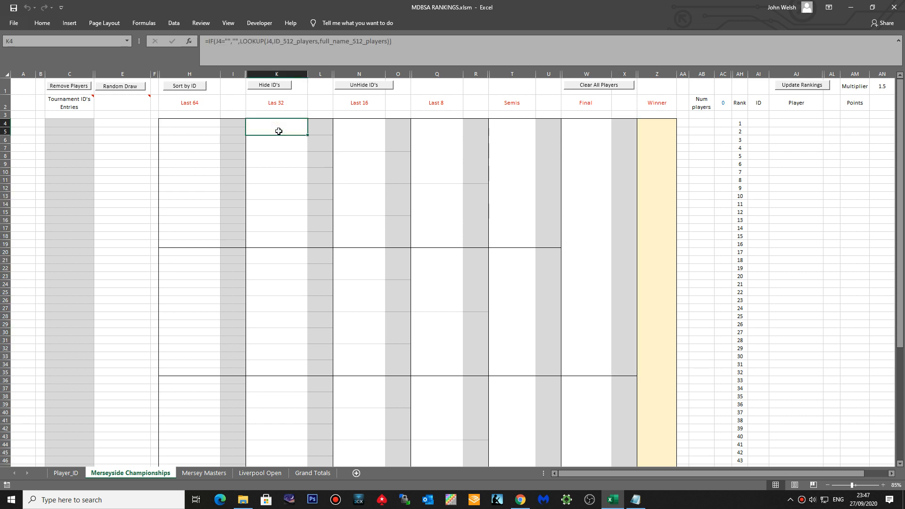
{"action": "left_click", "coordinate": [281, 148]}
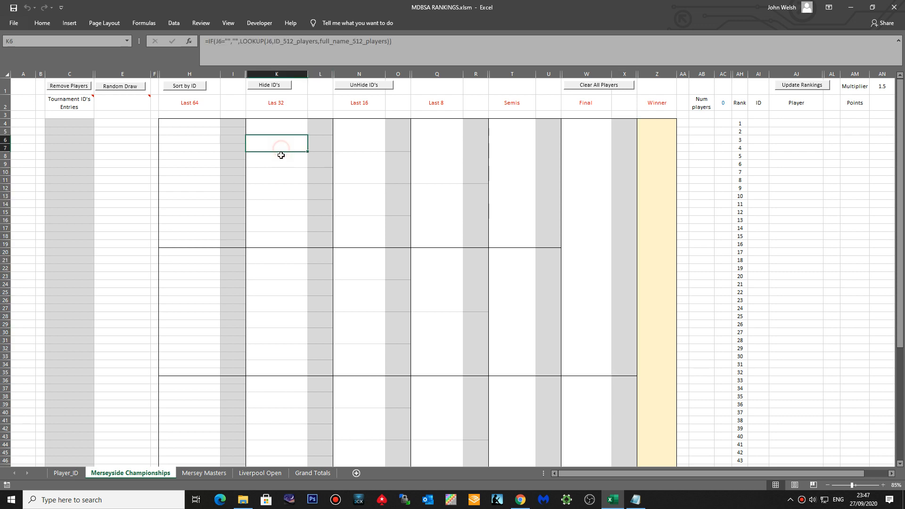
{"action": "left_click", "coordinate": [280, 162]}
{"action": "left_click", "coordinate": [402, 42]}
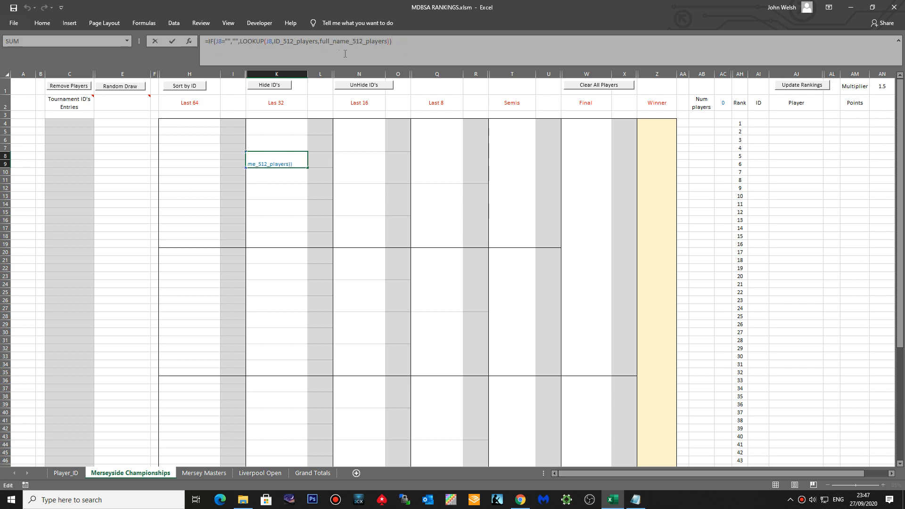
{"action": "key", "text": "Escape"}
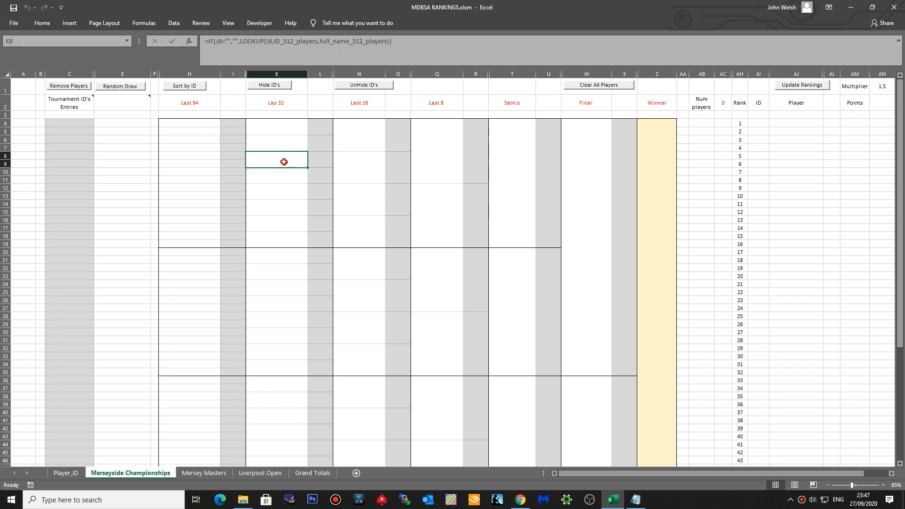
- Overwrite the formula in K8 with asdasdasd, compare it with K4 and K6, and undo the entry
{"action": "type", "text": "asdasdasd"}
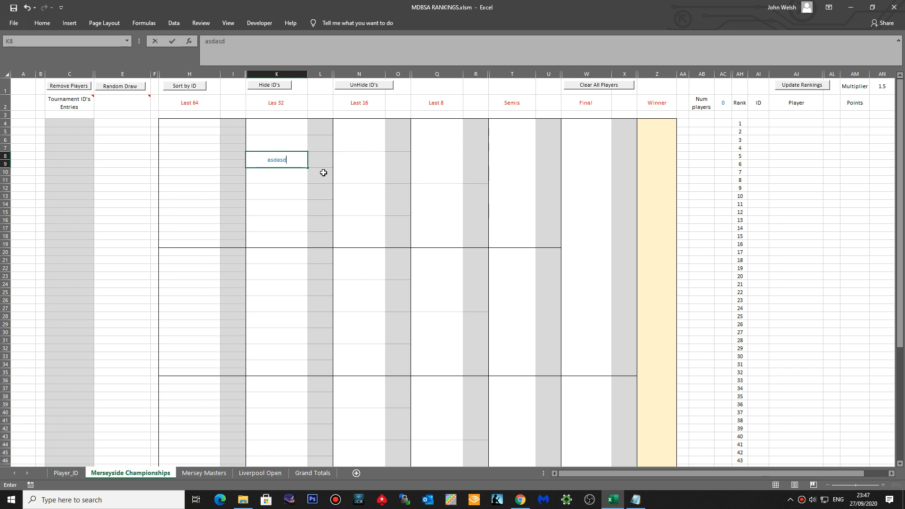
{"action": "left_click", "coordinate": [290, 145]}
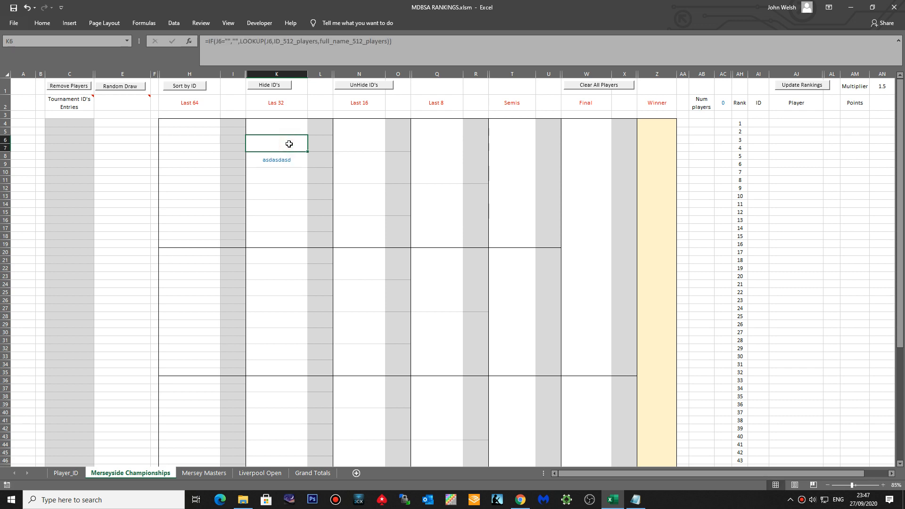
{"action": "left_click", "coordinate": [289, 128]}
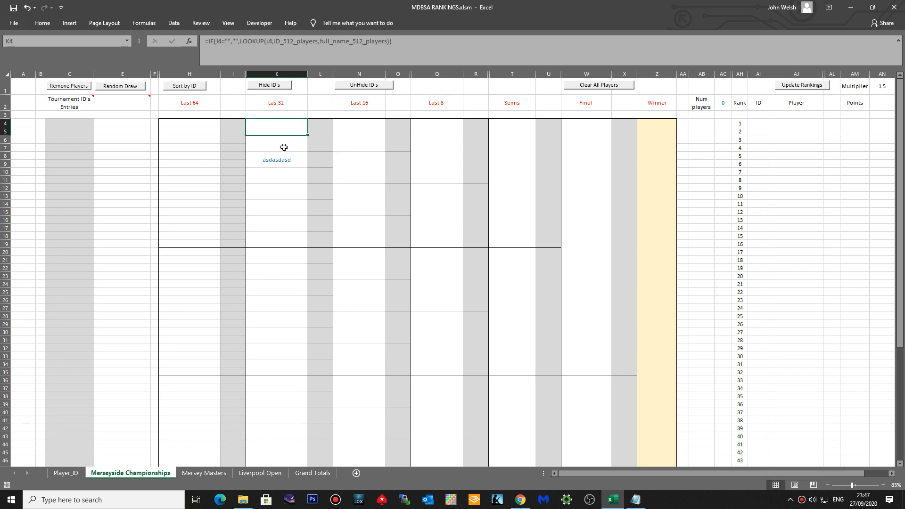
{"action": "left_click", "coordinate": [284, 147]}
{"action": "left_click", "coordinate": [285, 124]}
{"action": "left_click", "coordinate": [285, 161]}
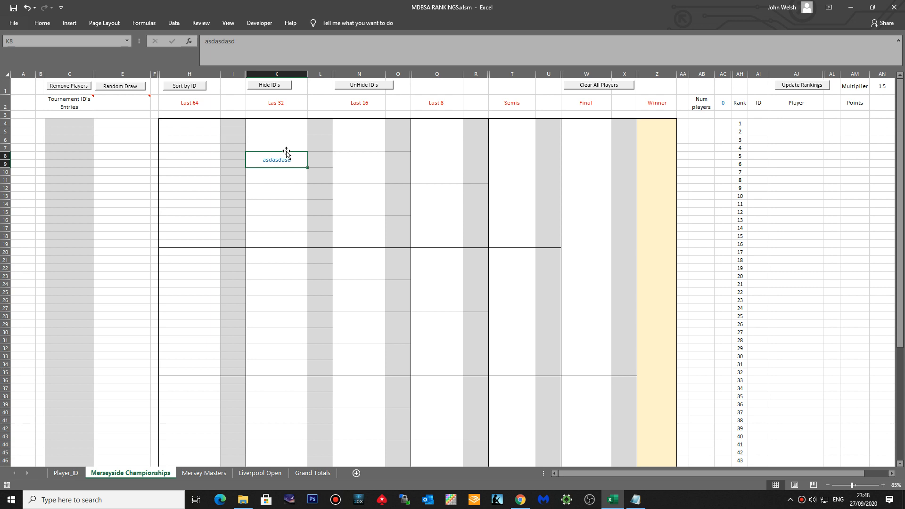
{"action": "left_click", "coordinate": [28, 7]}
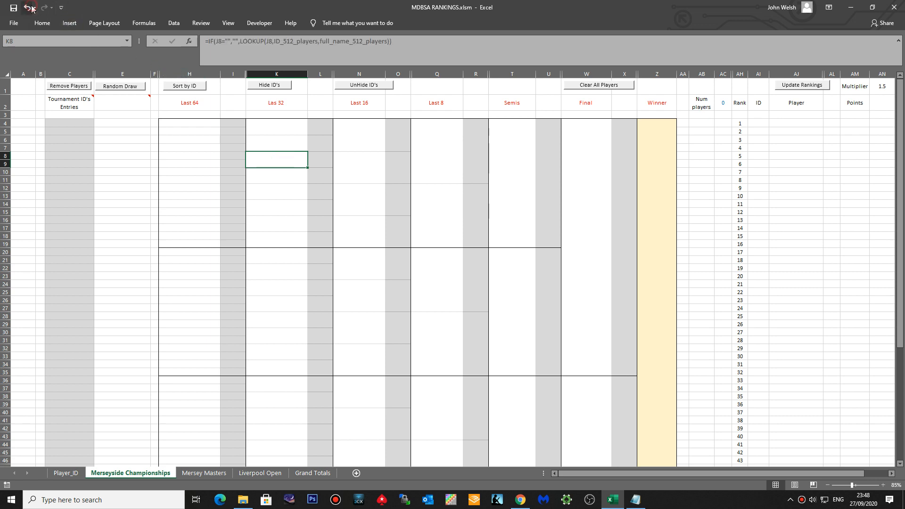
- Replace the formula in K8 with the text asdasd and undo that entry to restore the formula
{"action": "left_click", "coordinate": [270, 143]}
{"action": "left_click", "coordinate": [269, 162]}
{"action": "type", "text": "asdasd"}
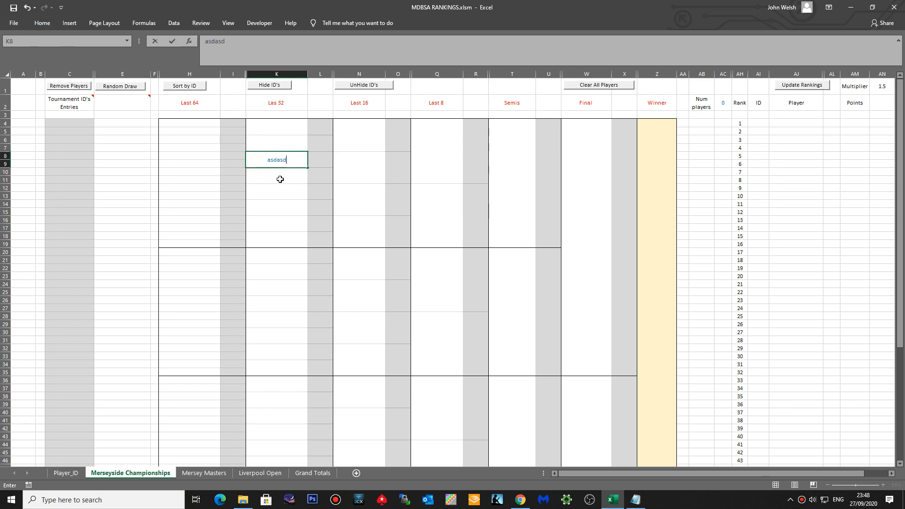
{"action": "key", "text": "Return"}
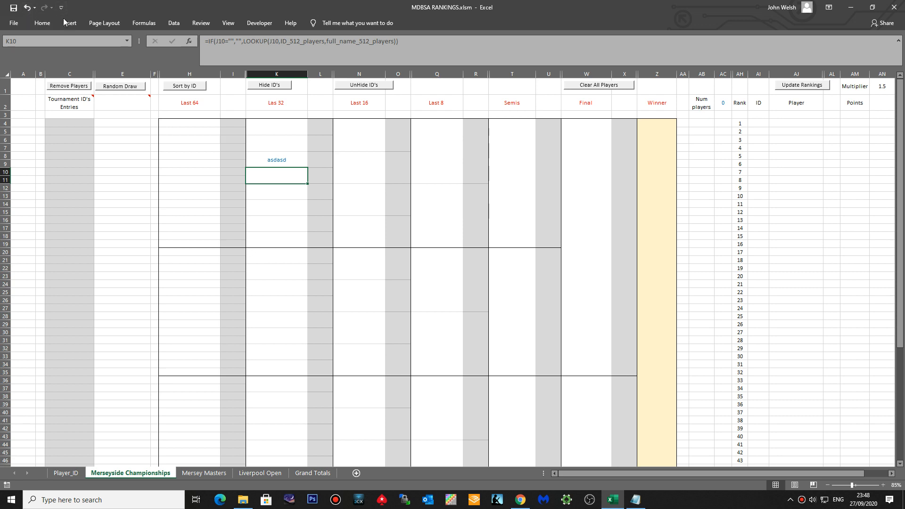
{"action": "left_click", "coordinate": [27, 8]}
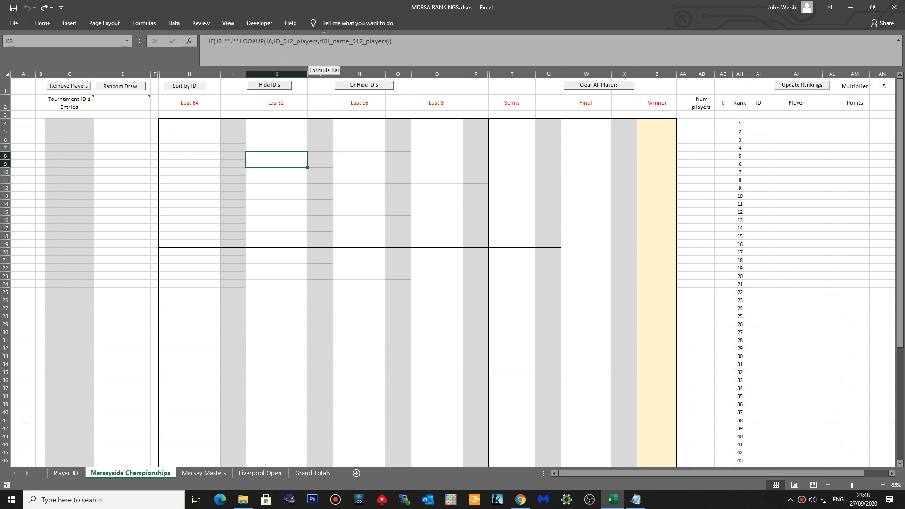
- Check the lookup formula in K4 and examine the player IDs and names on Player_ID down to the first empty rows
{"action": "left_click", "coordinate": [274, 128]}
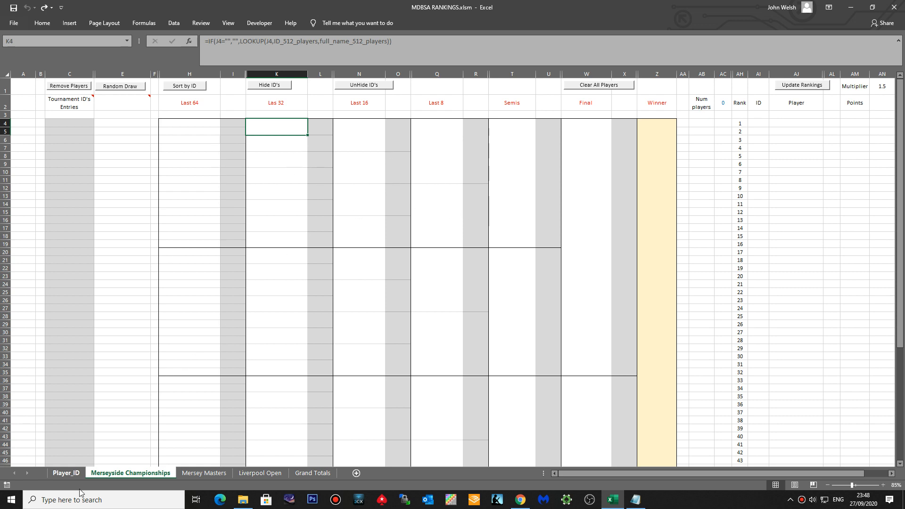
{"action": "left_click", "coordinate": [71, 476]}
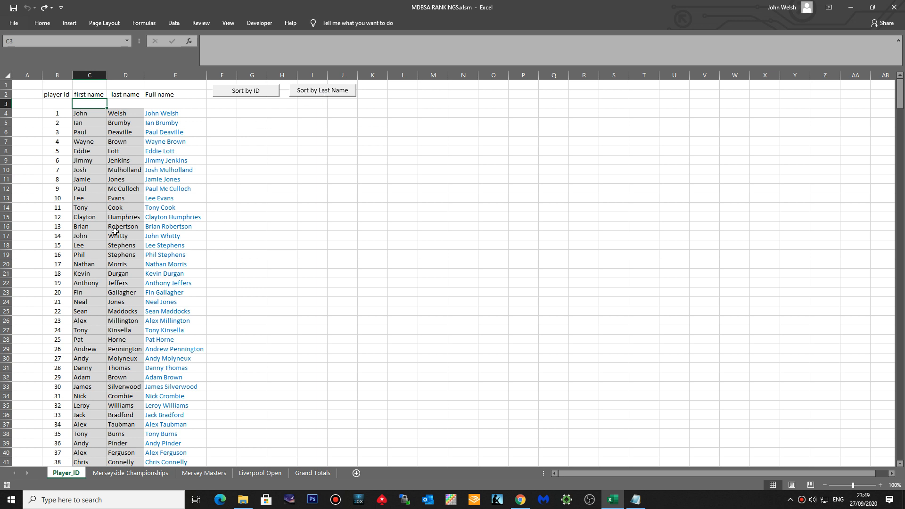
{"action": "scroll", "coordinate": [115, 226], "scroll_direction": "down", "scroll_amount": 12}
{"action": "scroll", "coordinate": [115, 232], "scroll_direction": "up", "scroll_amount": 1}
{"action": "scroll", "coordinate": [115, 232], "scroll_direction": "up", "scroll_amount": 11}
{"action": "left_click", "coordinate": [260, 94]}
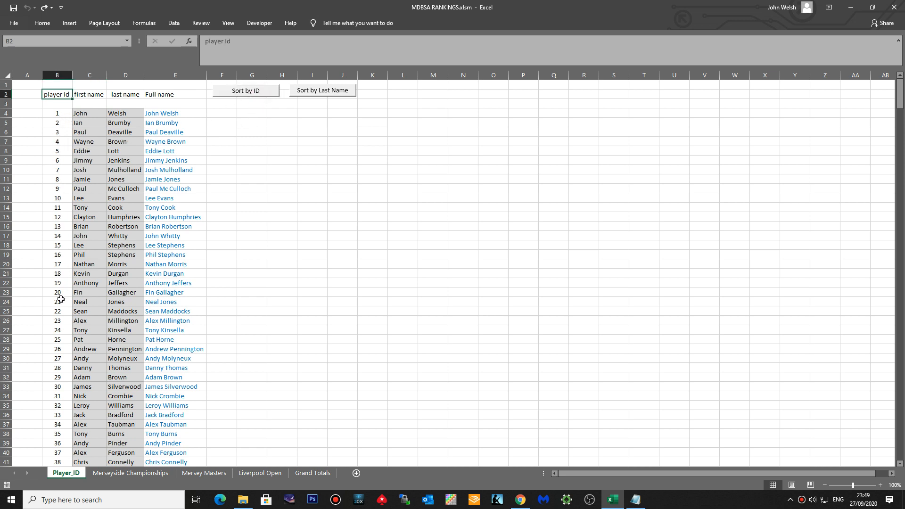
{"action": "scroll", "coordinate": [59, 297], "scroll_direction": "down", "scroll_amount": 11}
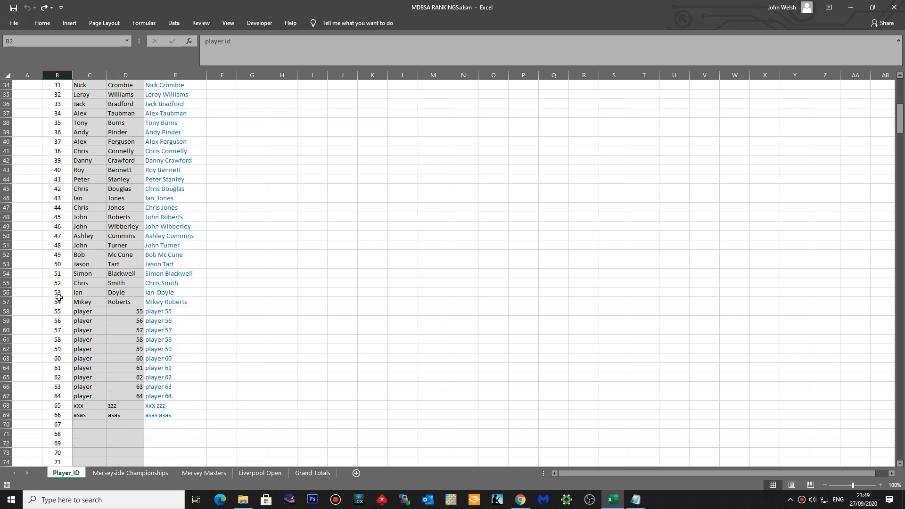
{"action": "scroll", "coordinate": [59, 297], "scroll_direction": "down", "scroll_amount": 2}
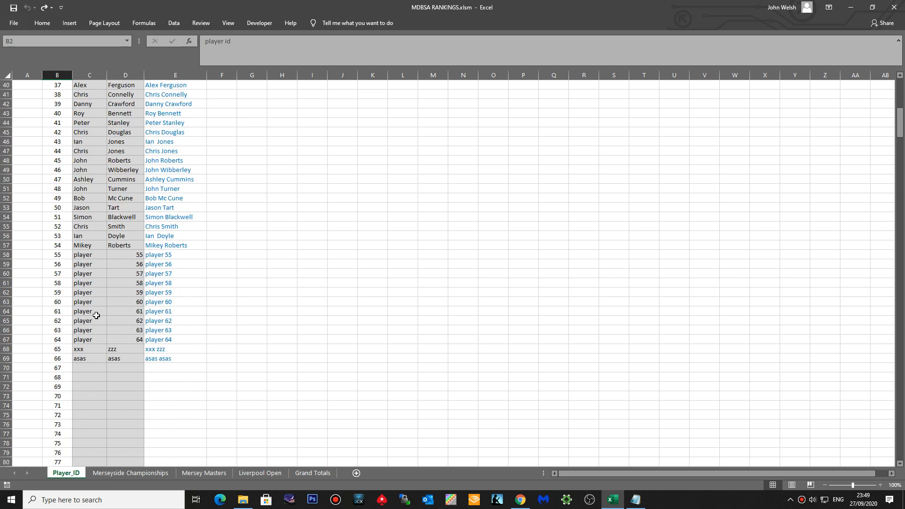
- Add Alex Higgins to the first empty row of the player list, with Alex in C70 and Higgins in D70
{"action": "left_click", "coordinate": [87, 370]}
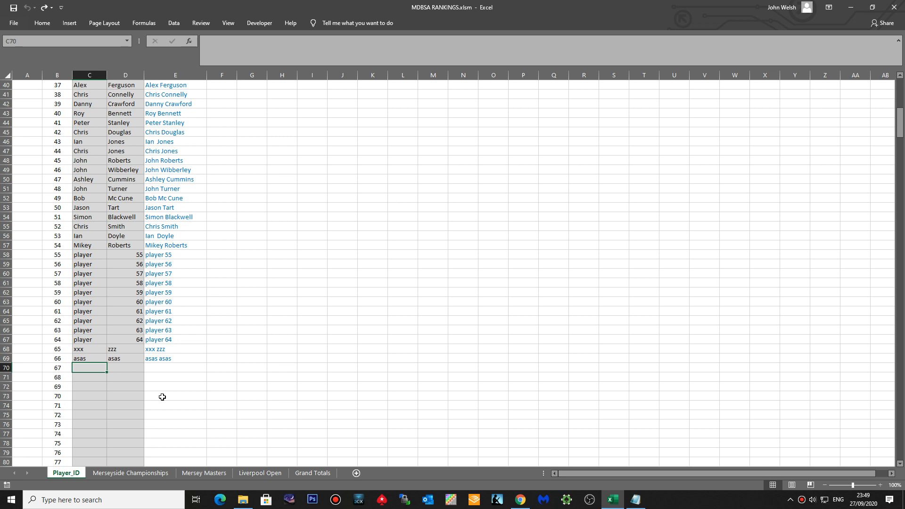
{"action": "type", "text": "alex higgins"}
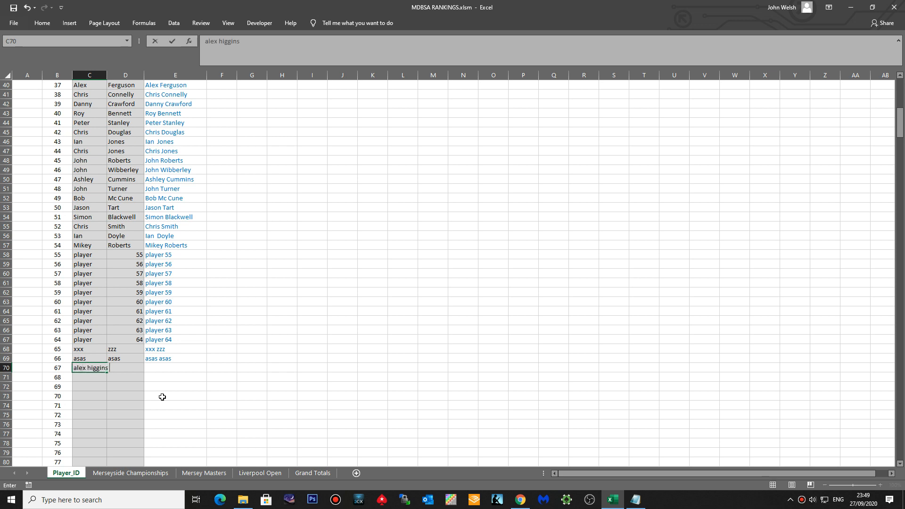
{"action": "key", "text": "ctrl+Return"}
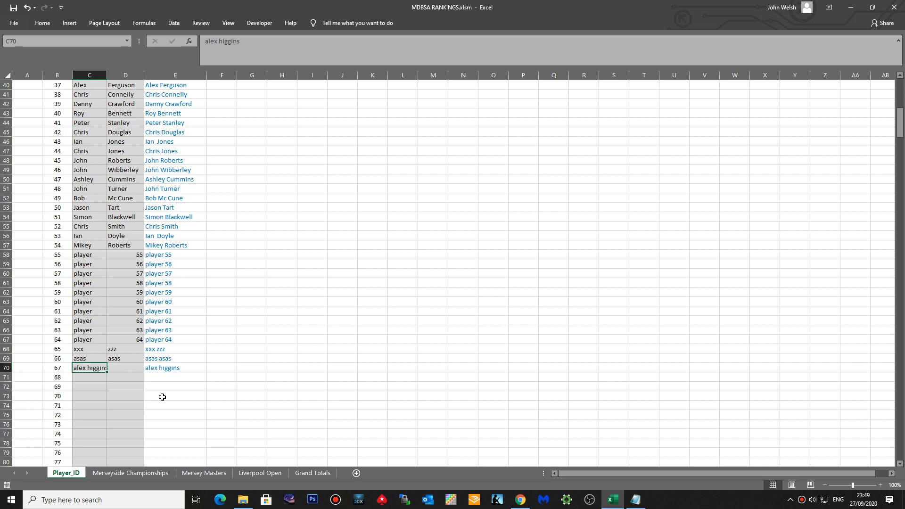
{"action": "type", "text": "Alex"}
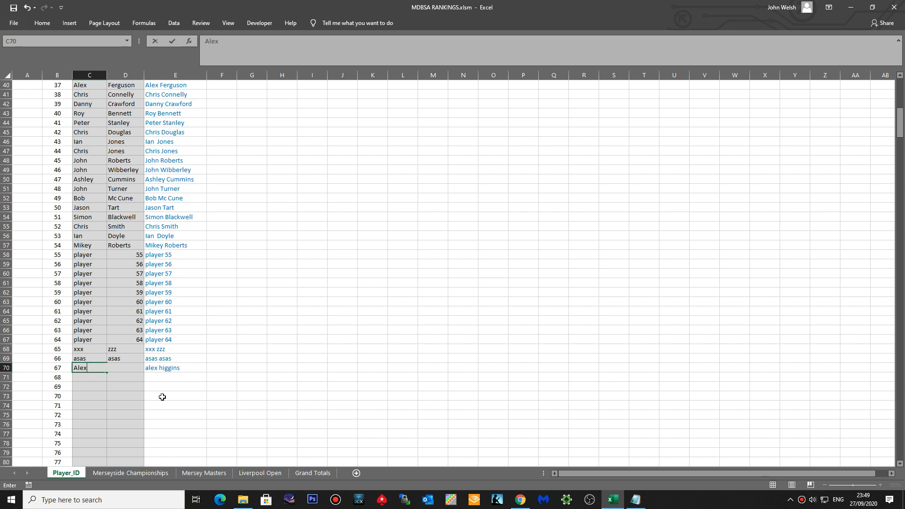
{"action": "key", "text": "Tab"}
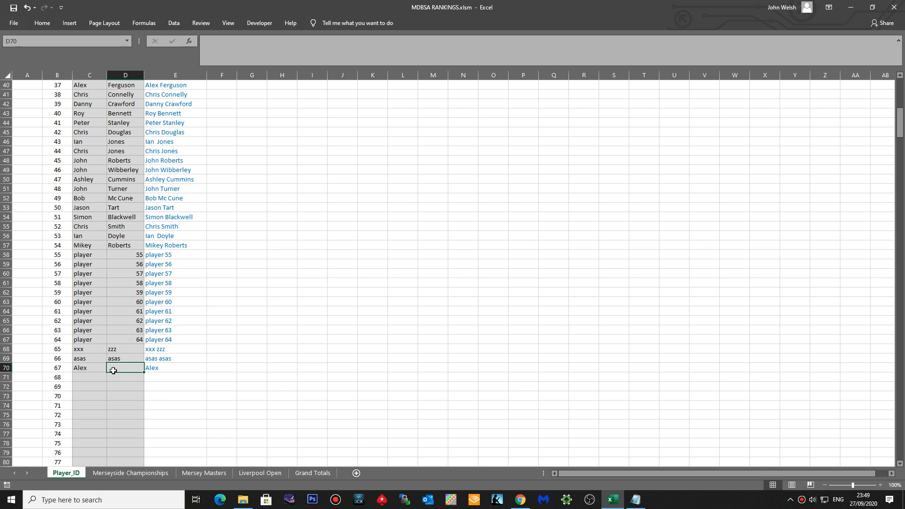
{"action": "type", "text": "Higgin"}
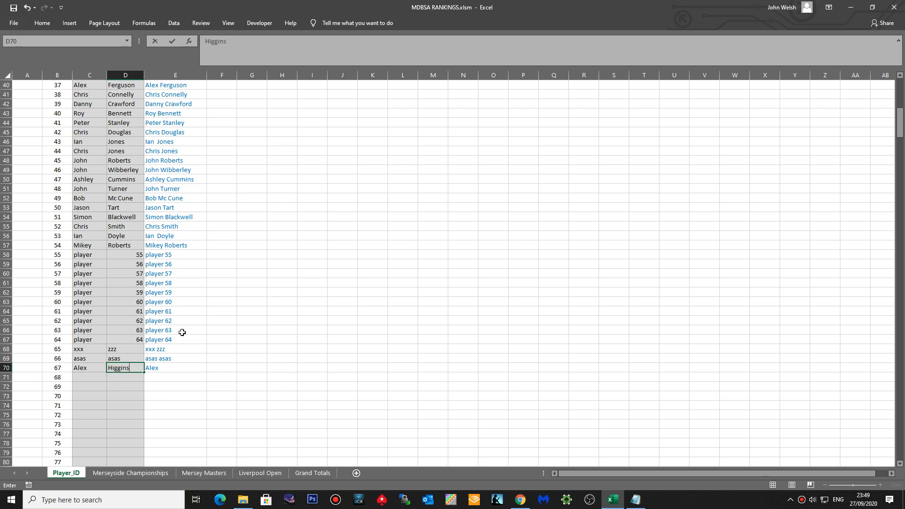
{"action": "type", "text": "s"}
{"action": "key", "text": "Return"}
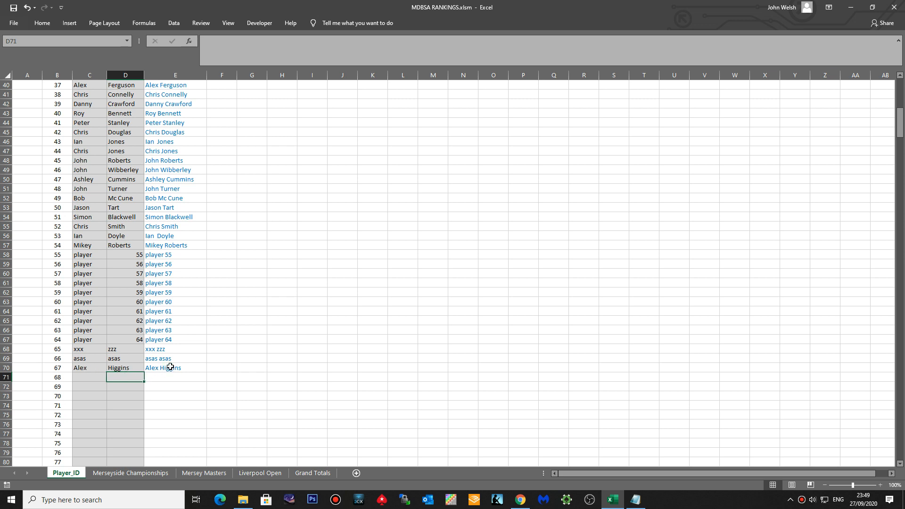
- Examine the separate first-name and last-name input cells in rows 4 to 6 of the player list
{"action": "scroll", "coordinate": [170, 367], "scroll_direction": "up", "scroll_amount": 13}
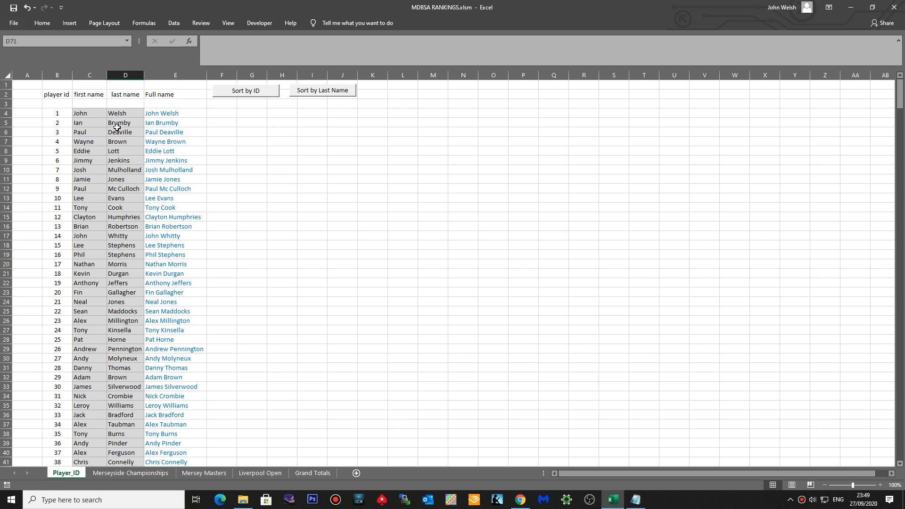
{"action": "left_click", "coordinate": [96, 115]}
{"action": "left_click", "coordinate": [123, 116]}
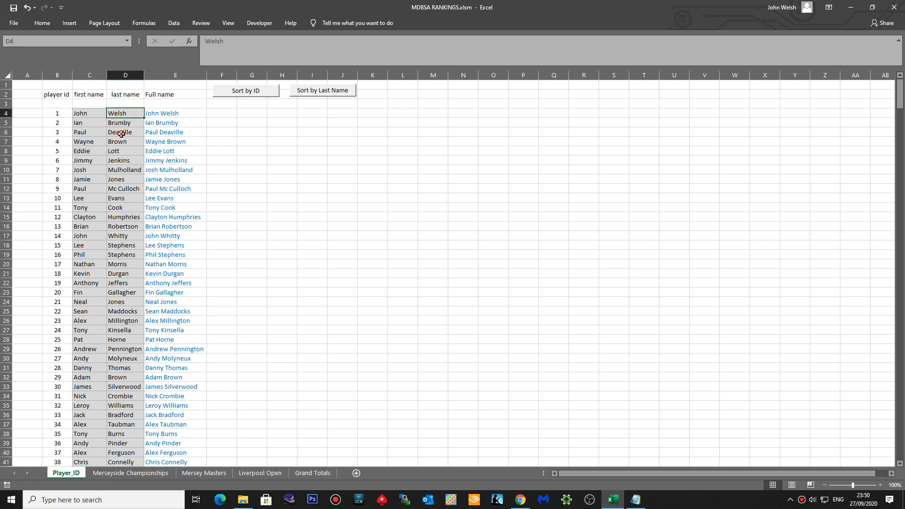
{"action": "left_click", "coordinate": [121, 134]}
{"action": "left_click", "coordinate": [104, 139]}
{"action": "left_click", "coordinate": [103, 123]}
{"action": "left_click", "coordinate": [118, 119]}
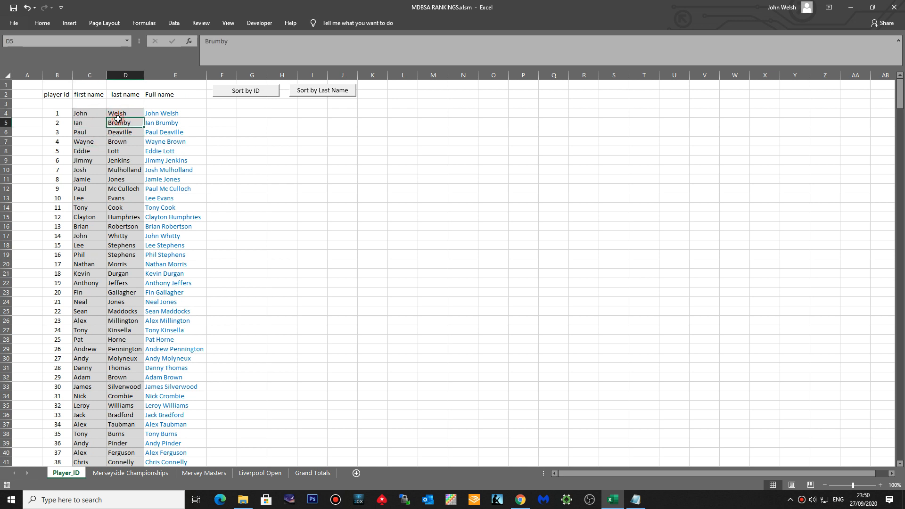
{"action": "left_click", "coordinate": [105, 123]}
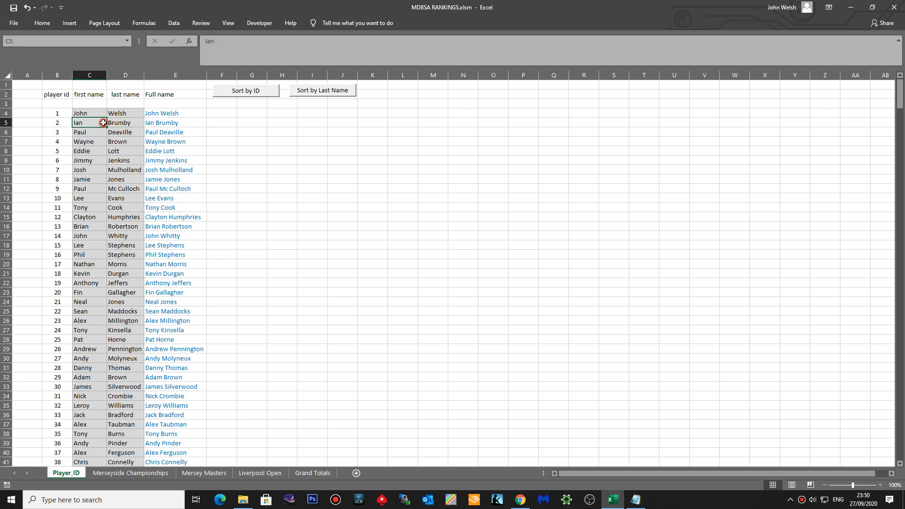
- Inspect the CONCATENATE formulas in the Full name cells E4 to E9 without editing them
{"action": "left_click", "coordinate": [168, 116]}
{"action": "left_click", "coordinate": [165, 124]}
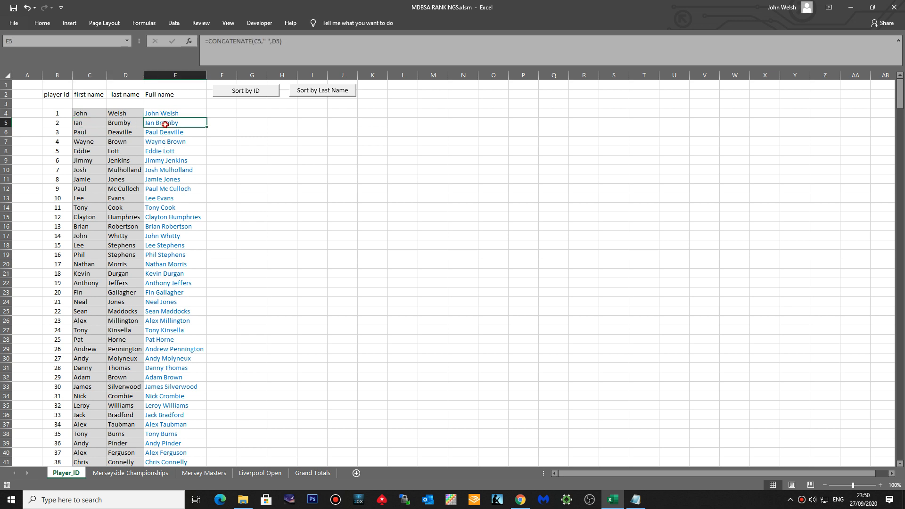
{"action": "left_click", "coordinate": [165, 133]}
{"action": "left_click", "coordinate": [166, 142]}
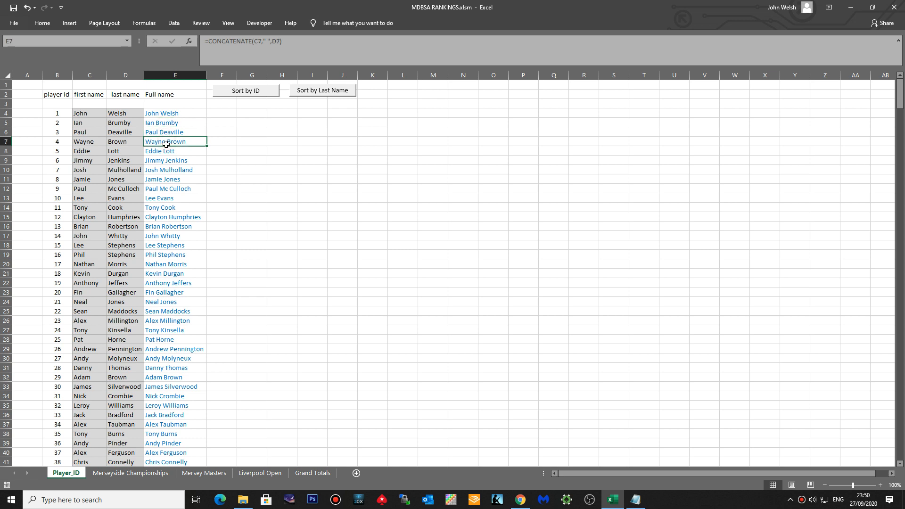
{"action": "left_click", "coordinate": [166, 150]}
{"action": "left_click", "coordinate": [165, 160]}
{"action": "left_click", "coordinate": [164, 152]}
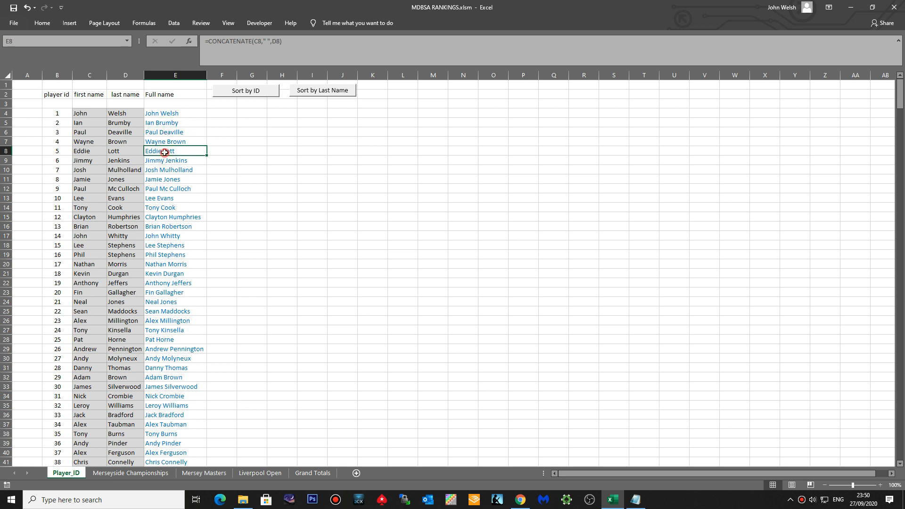
{"action": "left_click", "coordinate": [164, 143]}
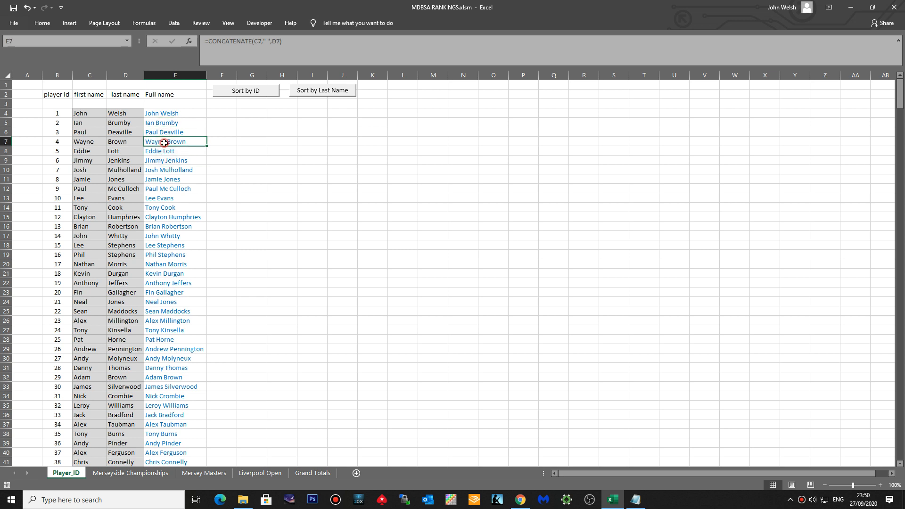
{"action": "left_click", "coordinate": [169, 116]}
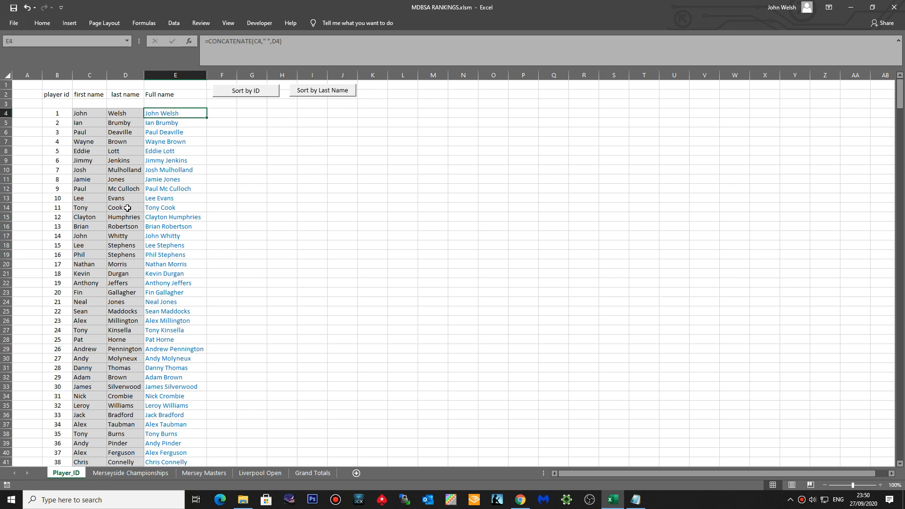
- Compare the first and last names in rows 4 and 5 with the Full name formulas in E4 to E9
{"action": "left_click", "coordinate": [91, 112]}
{"action": "left_click", "coordinate": [111, 115]}
{"action": "left_click", "coordinate": [97, 115]}
{"action": "left_click", "coordinate": [111, 115]}
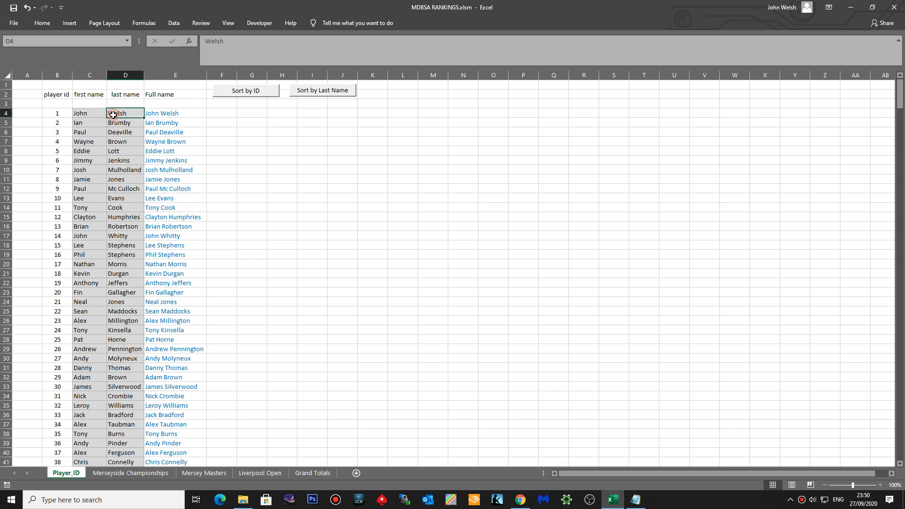
{"action": "left_click", "coordinate": [151, 114]}
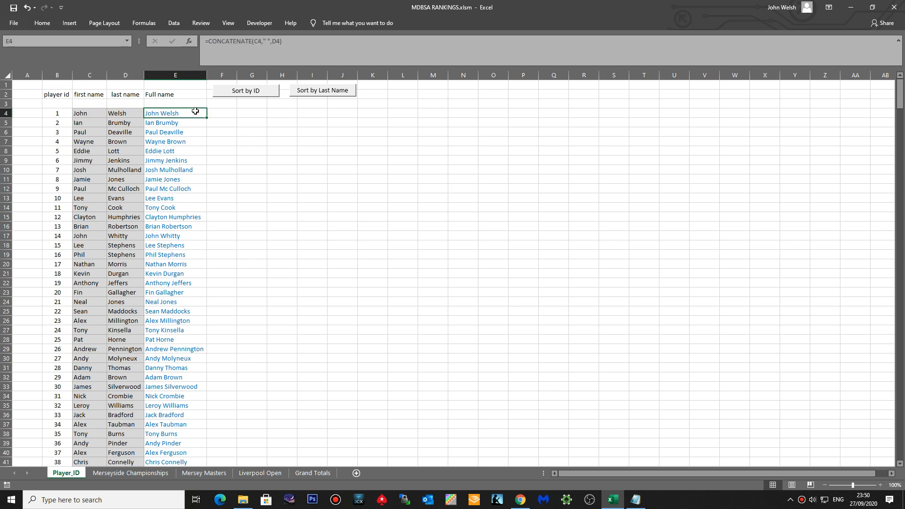
{"action": "left_click", "coordinate": [174, 121]}
{"action": "left_click", "coordinate": [163, 135]}
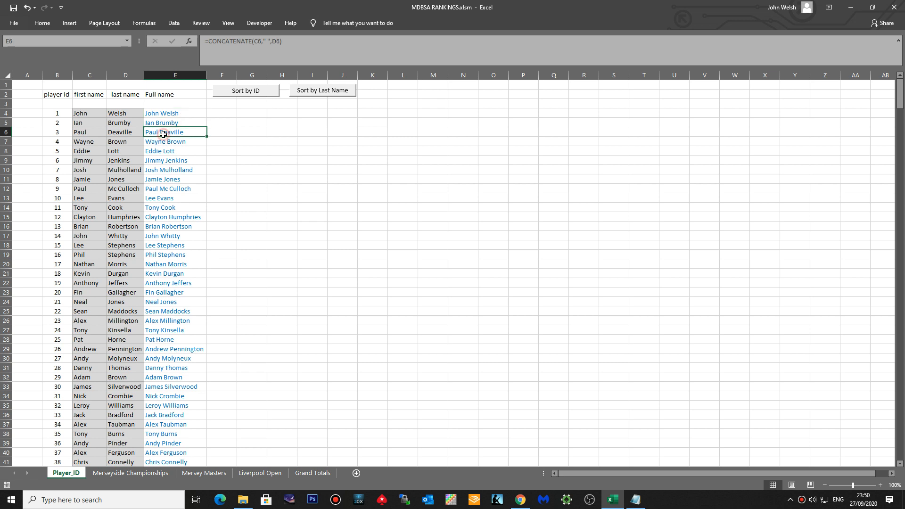
{"action": "left_click", "coordinate": [163, 143]}
{"action": "left_click", "coordinate": [161, 152]}
{"action": "left_click", "coordinate": [161, 160]}
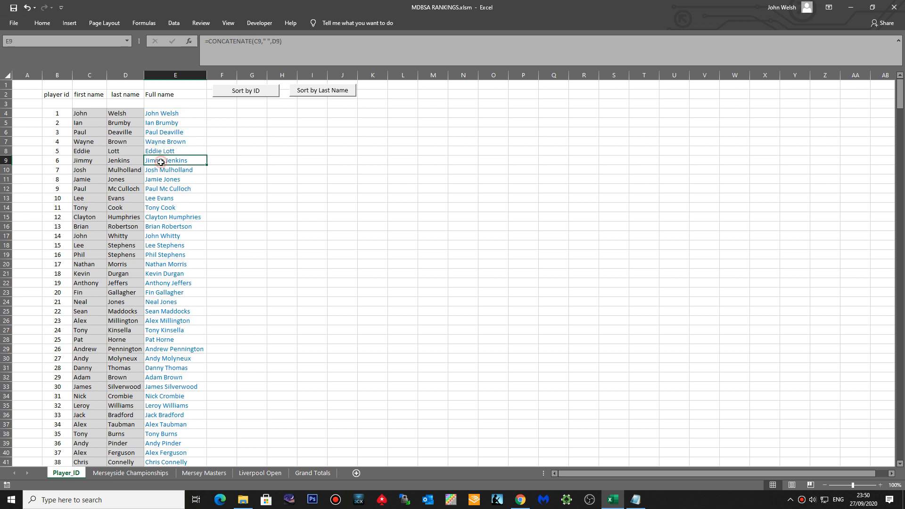
{"action": "left_click", "coordinate": [96, 120]}
{"action": "left_click", "coordinate": [121, 123]}
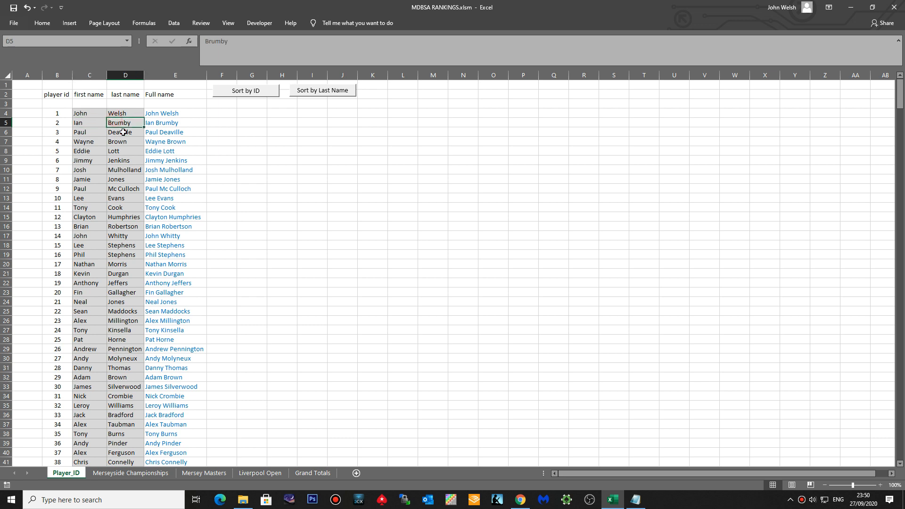
{"action": "left_click", "coordinate": [162, 114]}
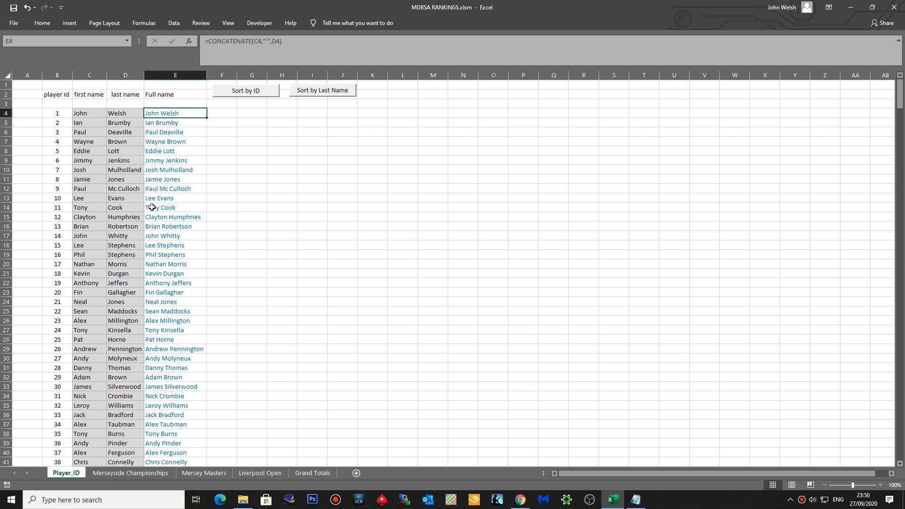
- Sort the player list by last name and review the resulting order of players
{"action": "scroll", "coordinate": [152, 208], "scroll_direction": "down", "scroll_amount": 10}
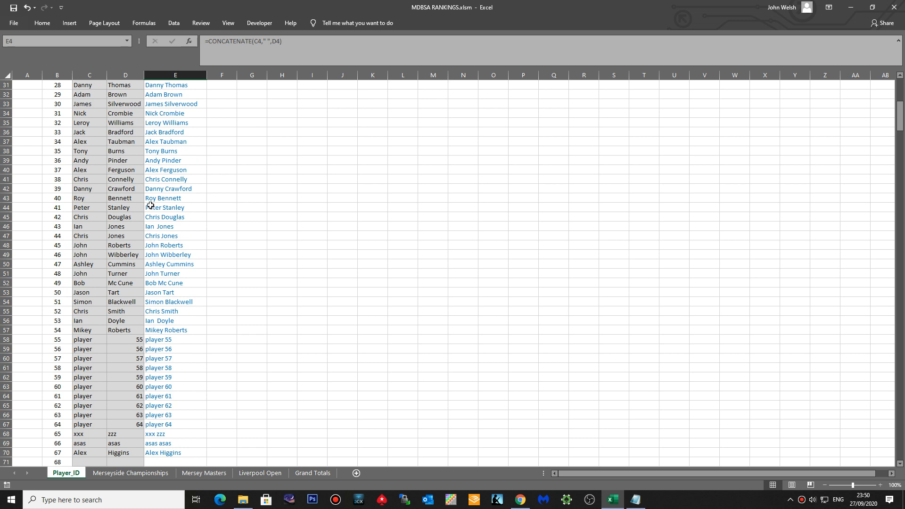
{"action": "scroll", "coordinate": [150, 206], "scroll_direction": "up", "scroll_amount": 10}
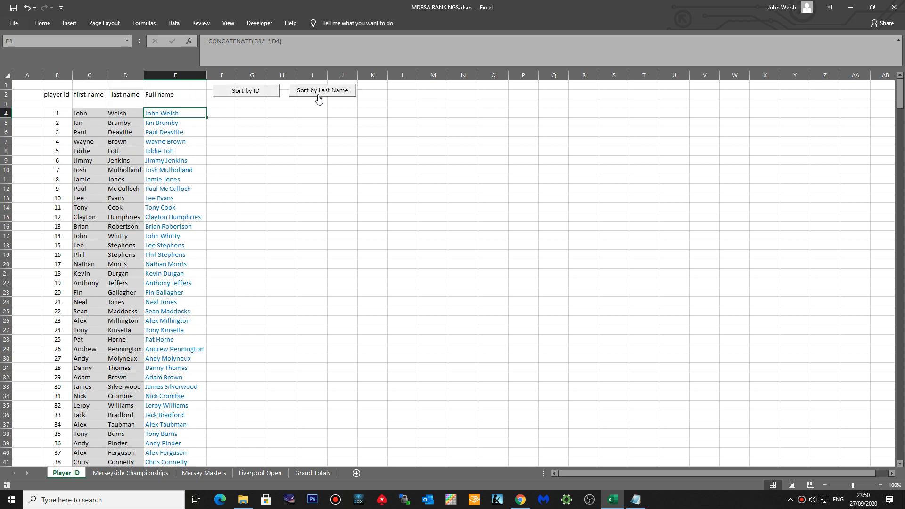
{"action": "left_click", "coordinate": [322, 90]}
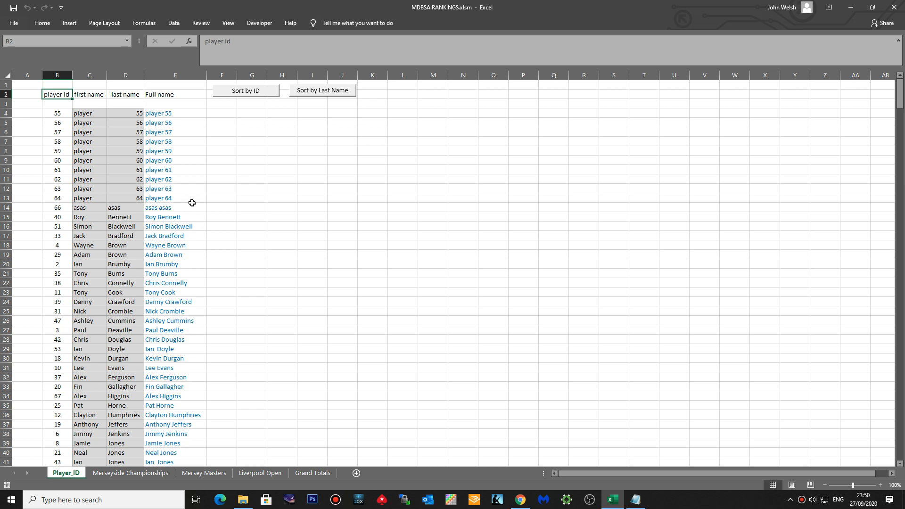
{"action": "scroll", "coordinate": [216, 186], "scroll_direction": "down", "scroll_amount": 3}
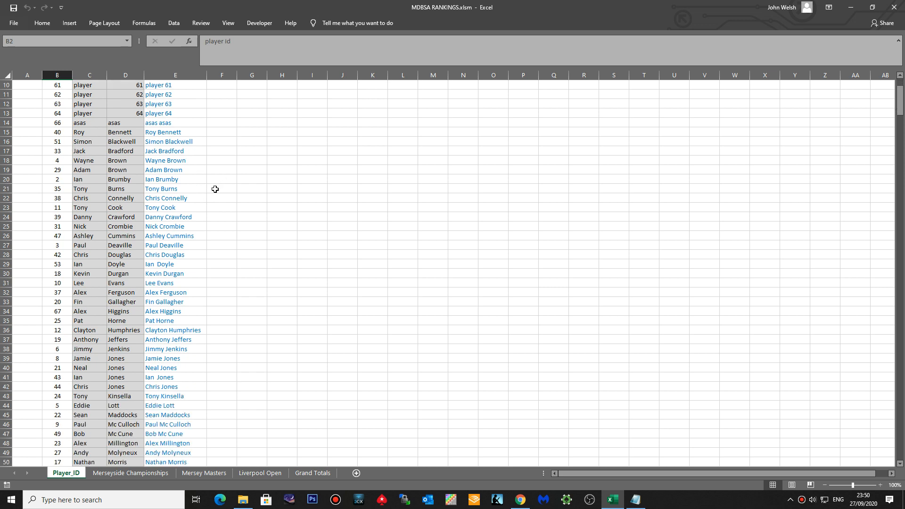
{"action": "scroll", "coordinate": [215, 189], "scroll_direction": "down", "scroll_amount": 2}
{"action": "scroll", "coordinate": [214, 191], "scroll_direction": "down", "scroll_amount": 3}
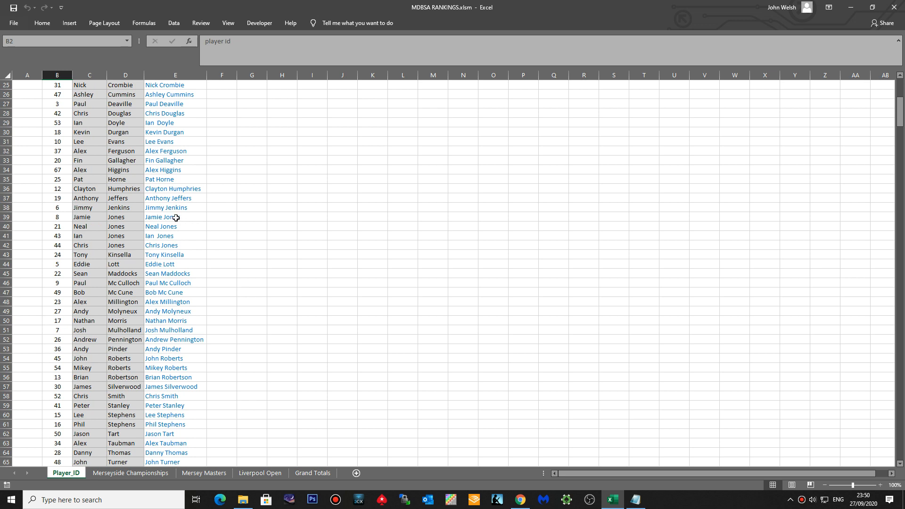
{"action": "scroll", "coordinate": [161, 212], "scroll_direction": "up", "scroll_amount": 6}
{"action": "scroll", "coordinate": [144, 208], "scroll_direction": "up", "scroll_amount": 2}
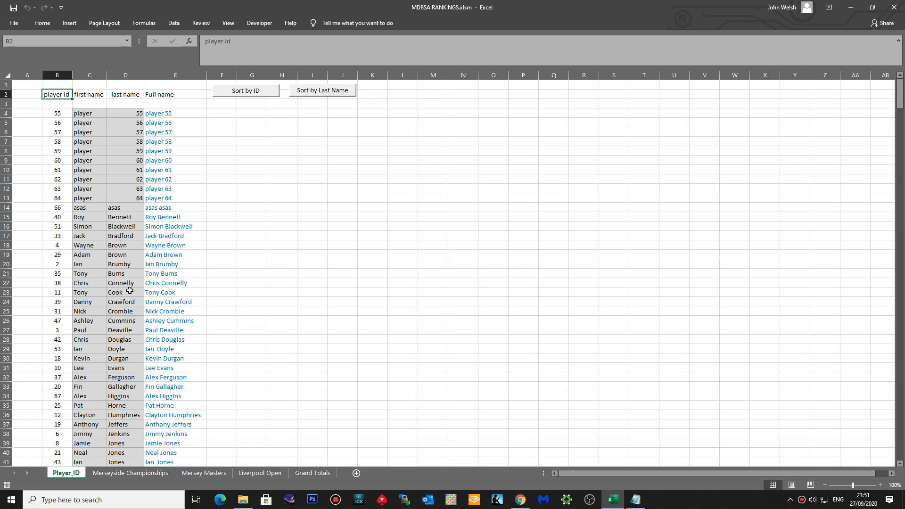
- Check the player IDs in B38 to B41 against the names beside them in the sorted list
{"action": "scroll", "coordinate": [134, 338], "scroll_direction": "down", "scroll_amount": 4}
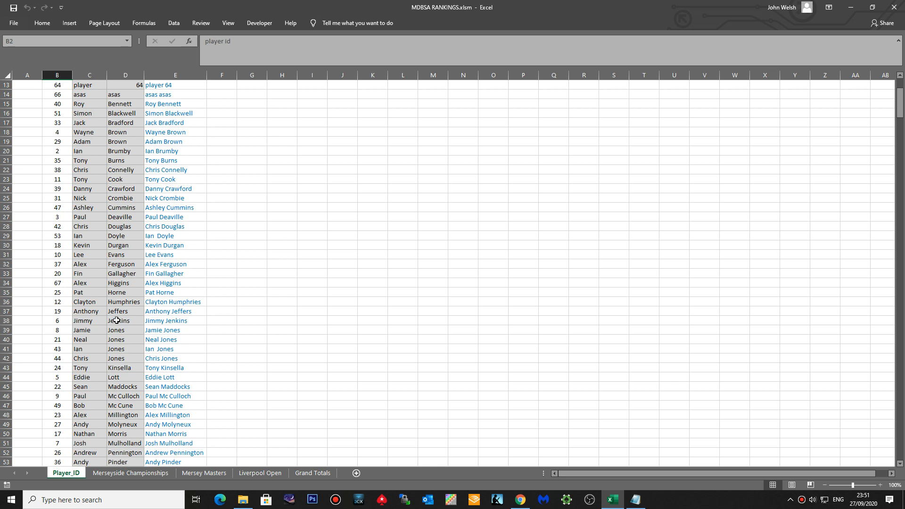
{"action": "left_click", "coordinate": [61, 322]}
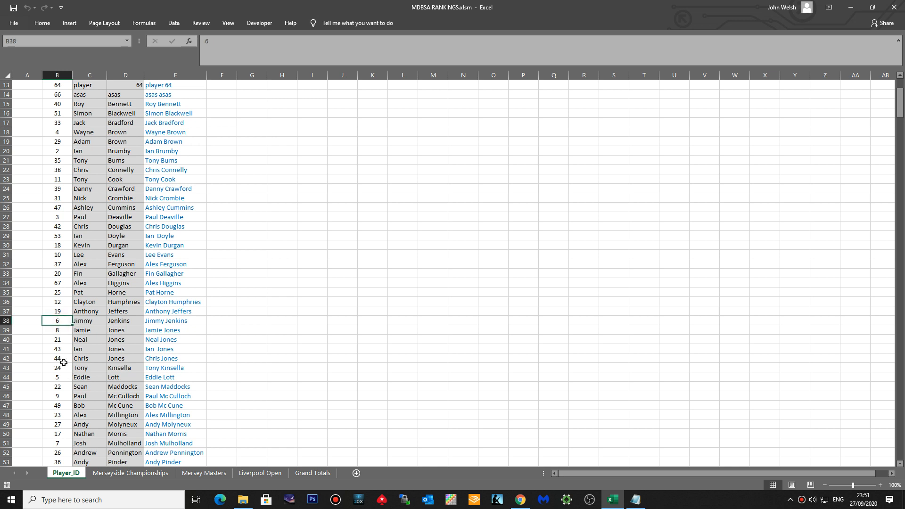
{"action": "left_click", "coordinate": [56, 332]}
{"action": "left_click", "coordinate": [58, 341]}
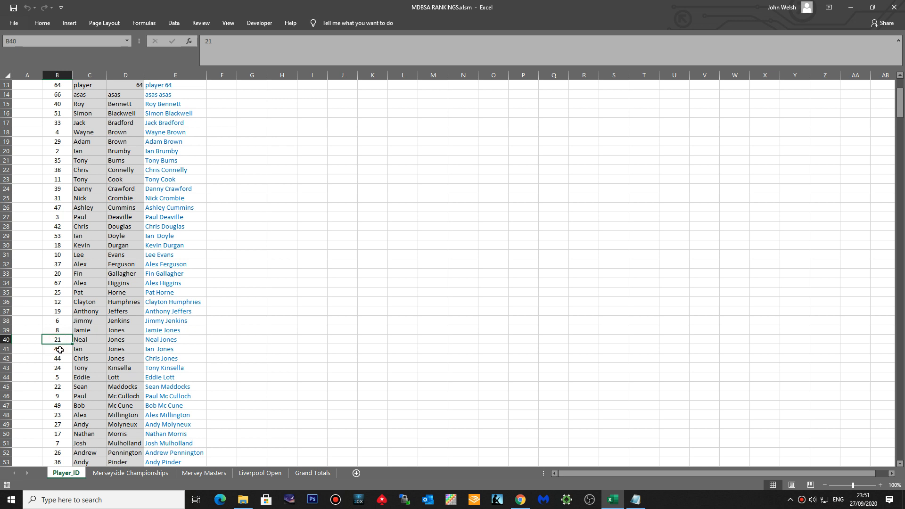
{"action": "left_click", "coordinate": [60, 349]}
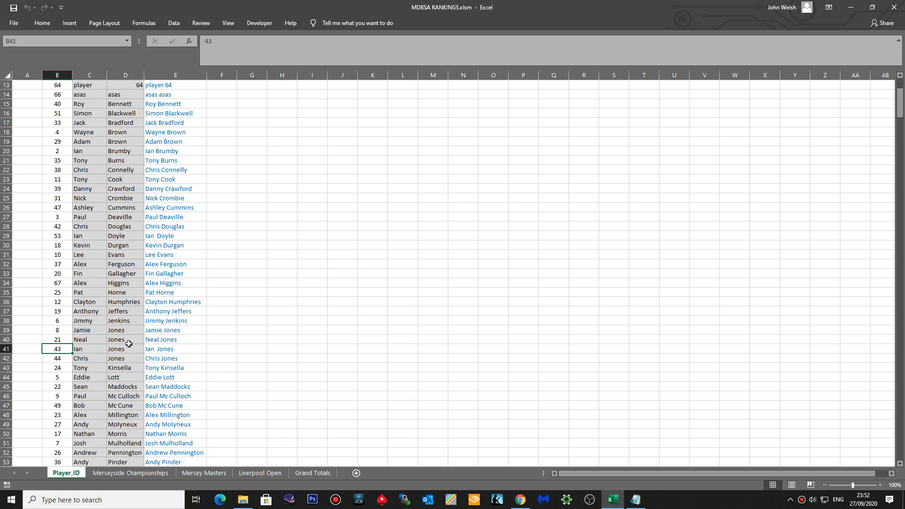
- Locate the first empty name cells below the sorted players, C71 and D71
{"action": "scroll", "coordinate": [129, 390], "scroll_direction": "down", "scroll_amount": 8}
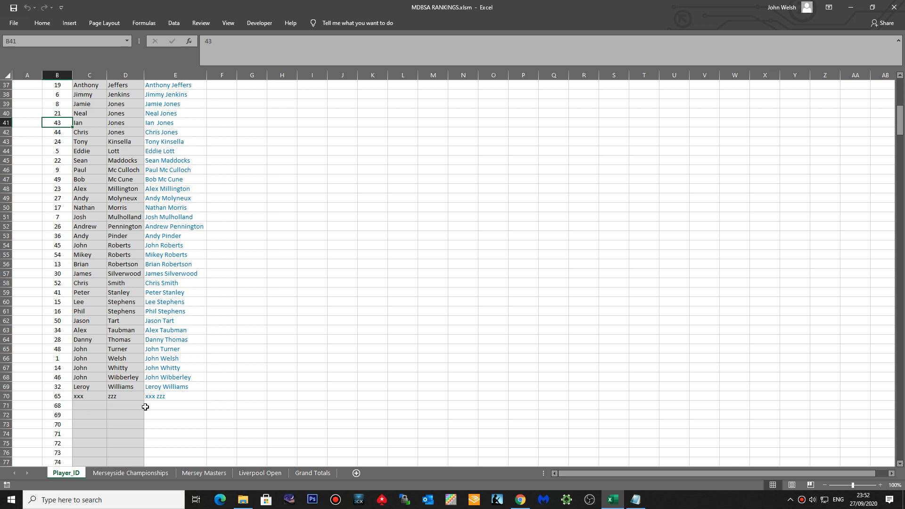
{"action": "left_click", "coordinate": [98, 407]}
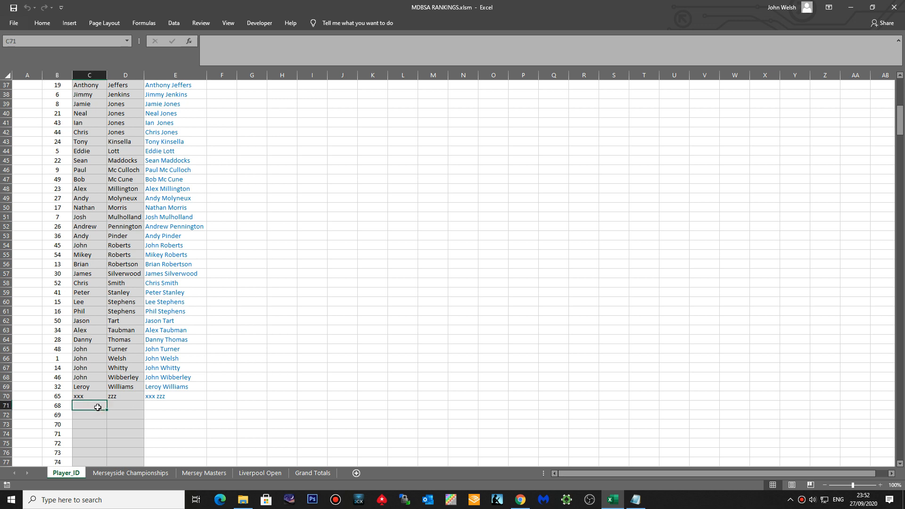
{"action": "left_click", "coordinate": [124, 408]}
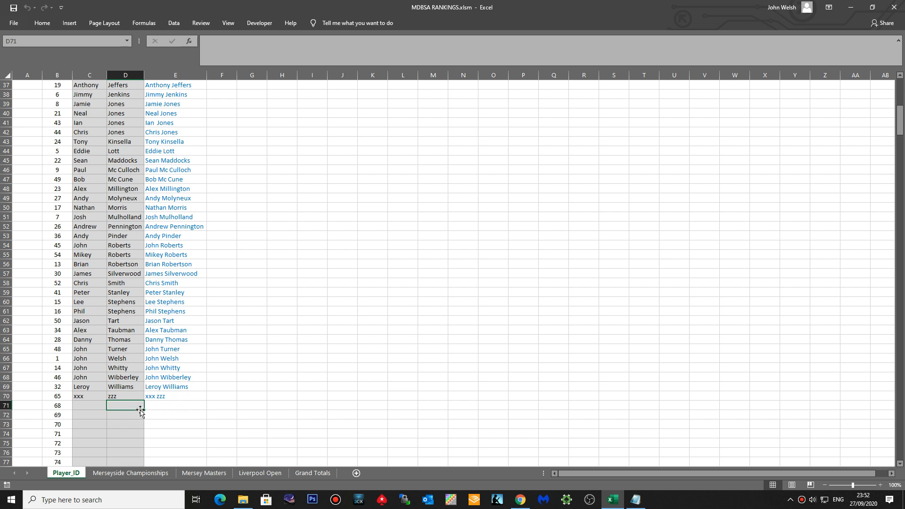
- Sort the player list by ID and review the order down to the last entered player
{"action": "scroll", "coordinate": [217, 372], "scroll_direction": "up", "scroll_amount": 12}
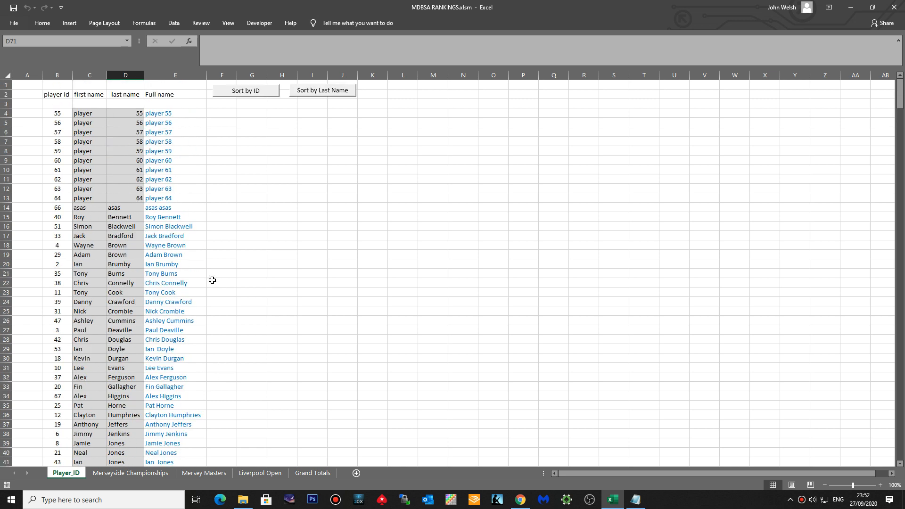
{"action": "left_click", "coordinate": [249, 93]}
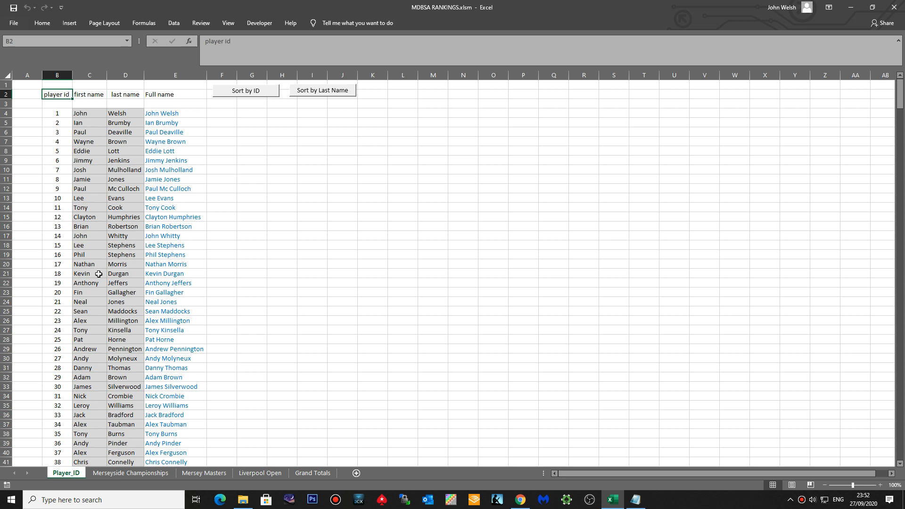
{"action": "scroll", "coordinate": [100, 274], "scroll_direction": "down", "scroll_amount": 9}
{"action": "scroll", "coordinate": [101, 274], "scroll_direction": "down", "scroll_amount": 3}
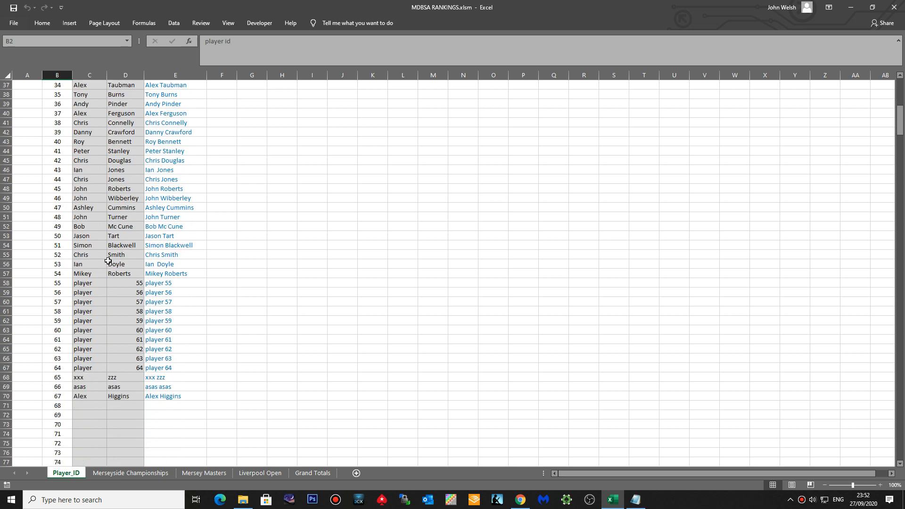
- Sort the player list by last name and check the player IDs beside the reordered names
{"action": "scroll", "coordinate": [131, 202], "scroll_direction": "up", "scroll_amount": 12}
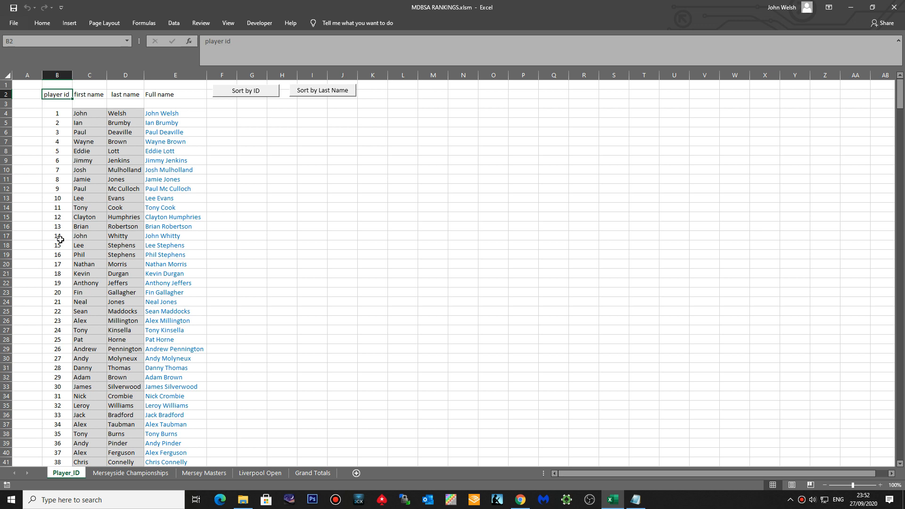
{"action": "left_click", "coordinate": [328, 92]}
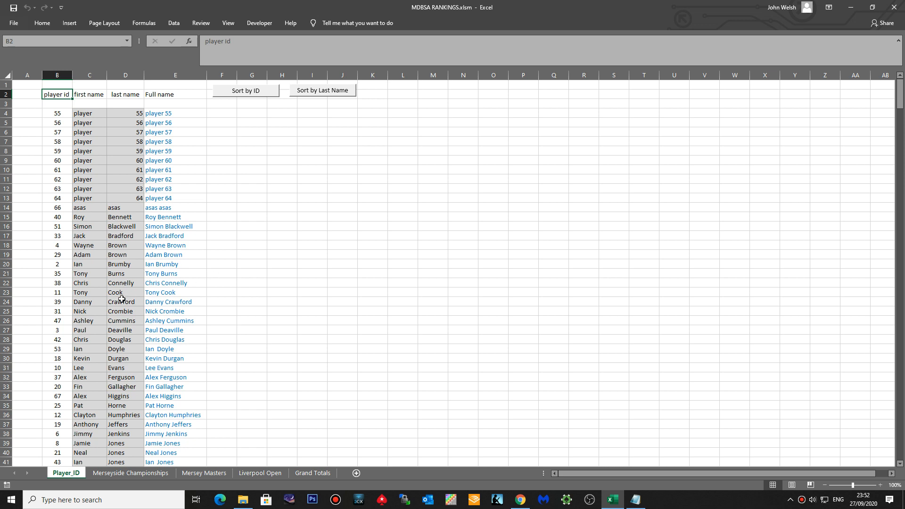
{"action": "scroll", "coordinate": [119, 303], "scroll_direction": "down", "scroll_amount": 7}
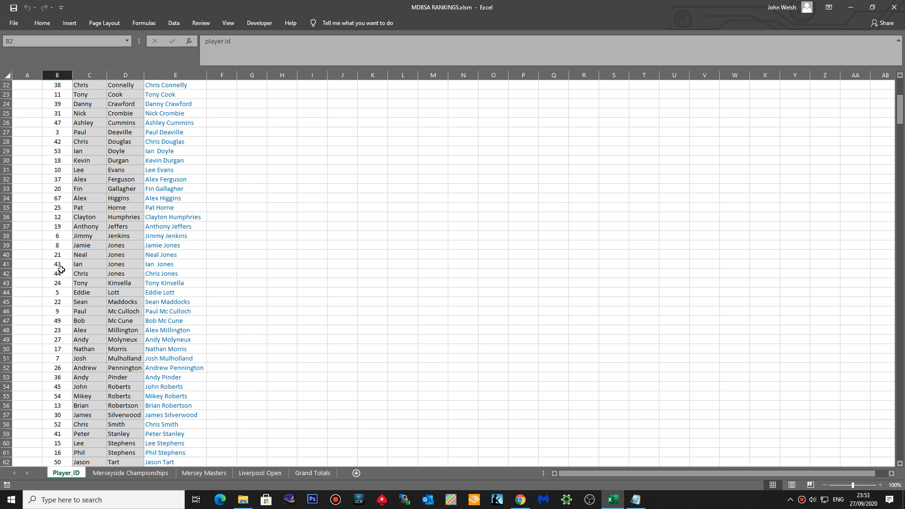
- Enter player IDs 8 and 9 as tournament entries in C4 and C5 of the Merseyside Championships sheet
{"action": "left_click", "coordinate": [134, 473]}
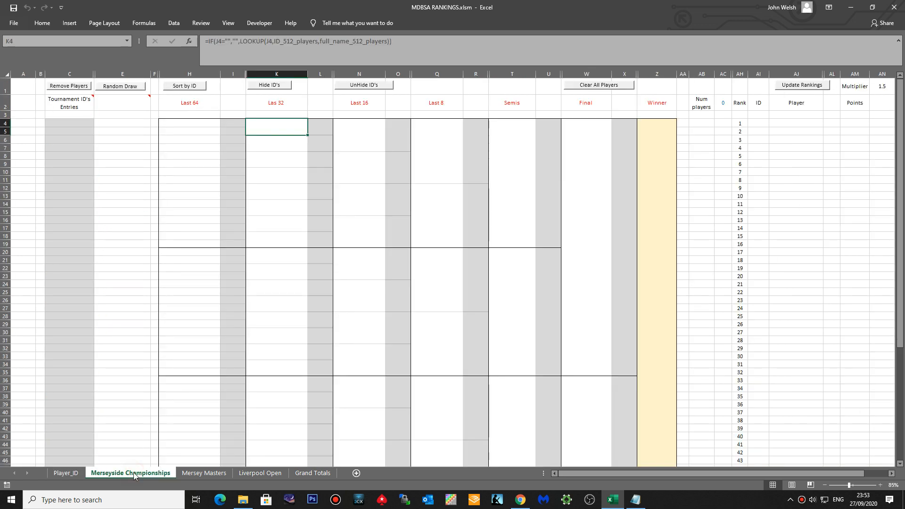
{"action": "left_click", "coordinate": [74, 121]}
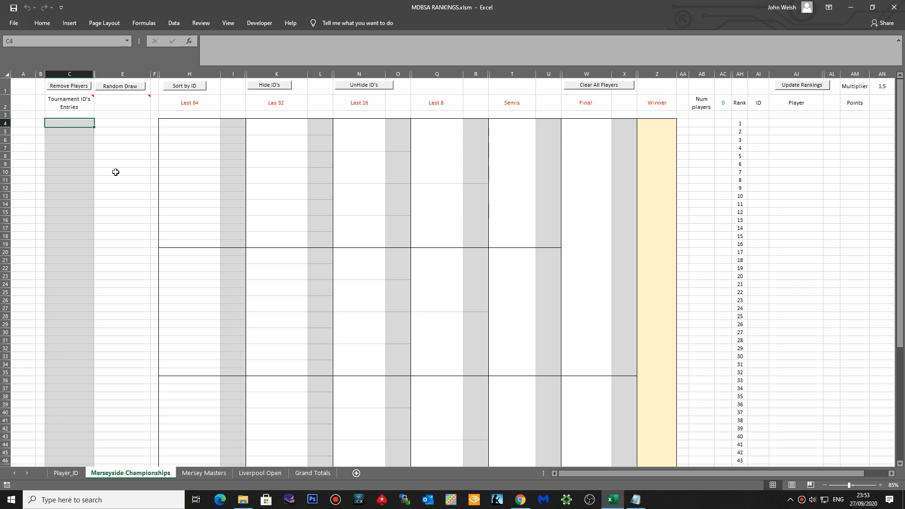
{"action": "type", "text": "8"}
{"action": "key", "text": "Return"}
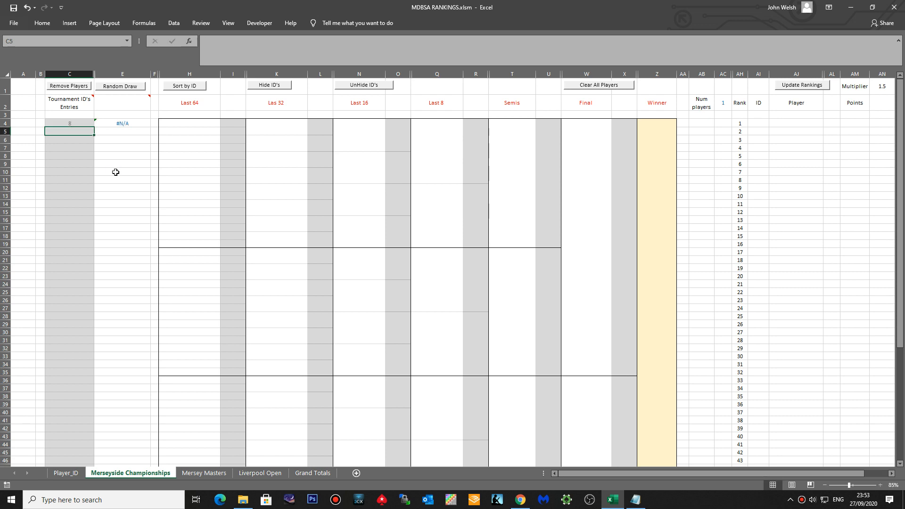
{"action": "type", "text": "9"}
{"action": "key", "text": "Return"}
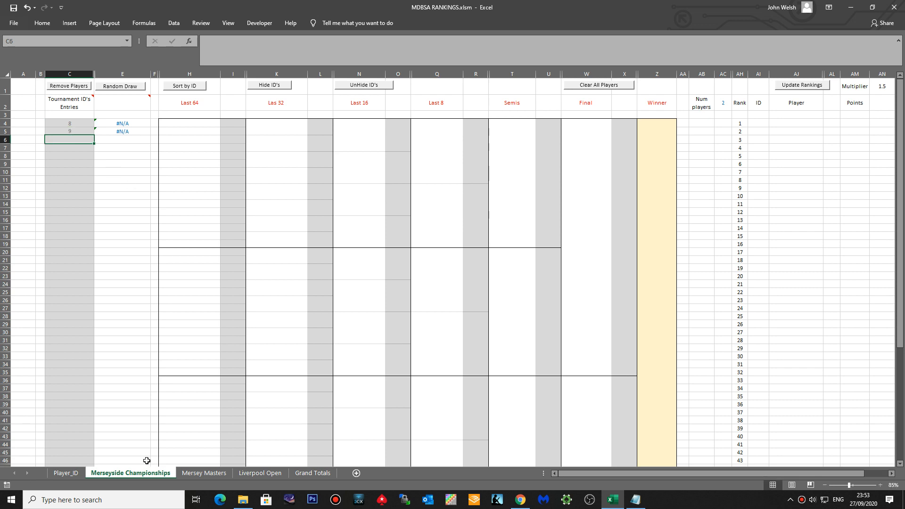
- Sort the Player_ID list by ID and check the names looked up for the two entries on Merseyside Championships
{"action": "left_click", "coordinate": [65, 473]}
{"action": "scroll", "coordinate": [227, 178], "scroll_direction": "up", "scroll_amount": 7}
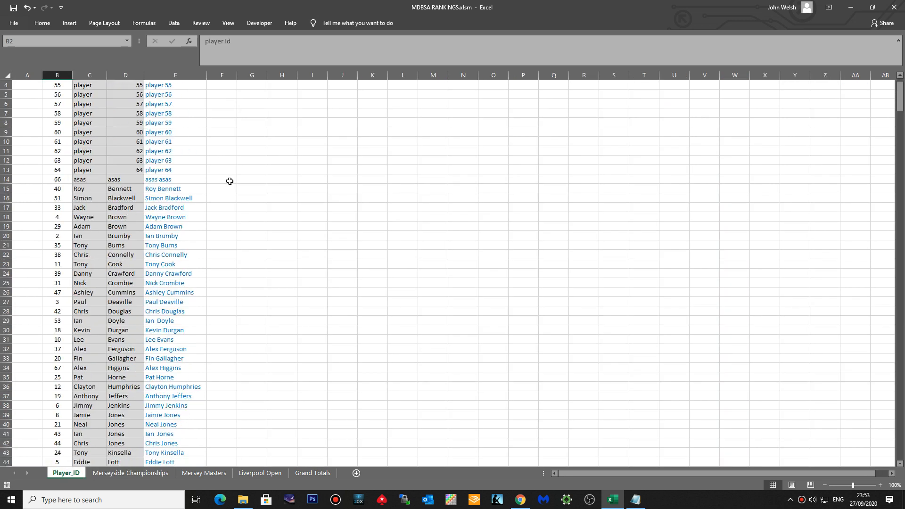
{"action": "left_click", "coordinate": [258, 91]}
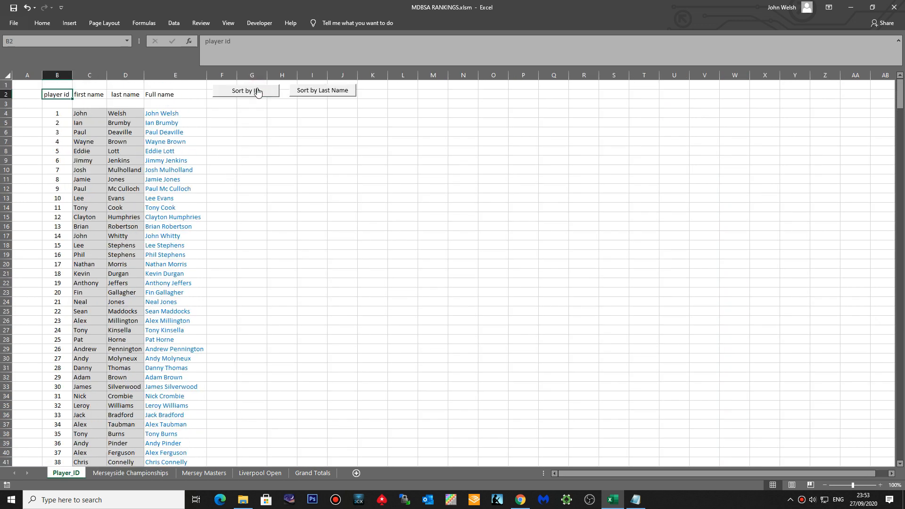
{"action": "left_click", "coordinate": [111, 474]}
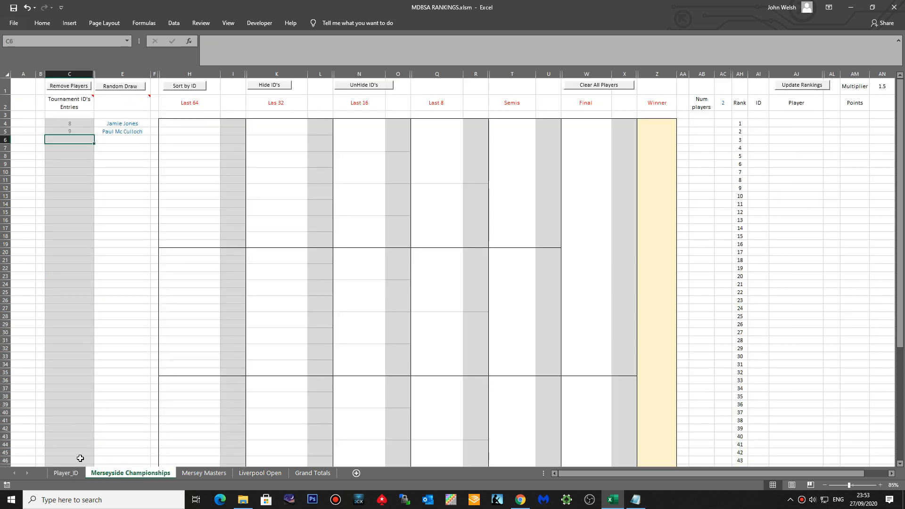
- Sort the Player_ID list by last name and check how this affects the names in E4 and E5 of Merseyside Championships
{"action": "left_click", "coordinate": [70, 473]}
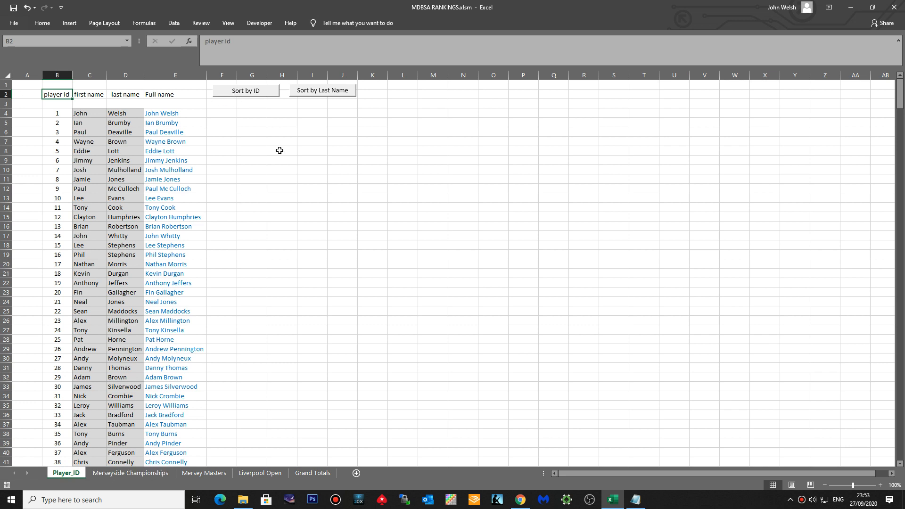
{"action": "left_click", "coordinate": [323, 92]}
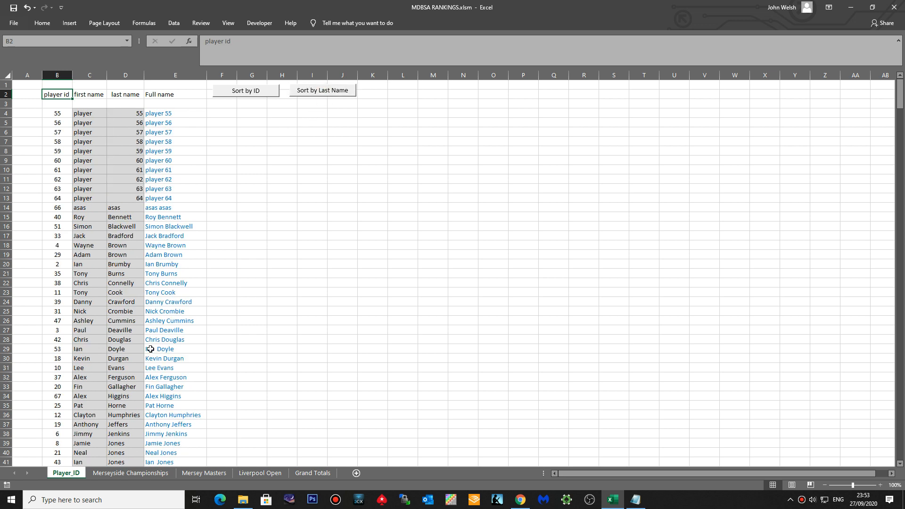
{"action": "left_click", "coordinate": [115, 474]}
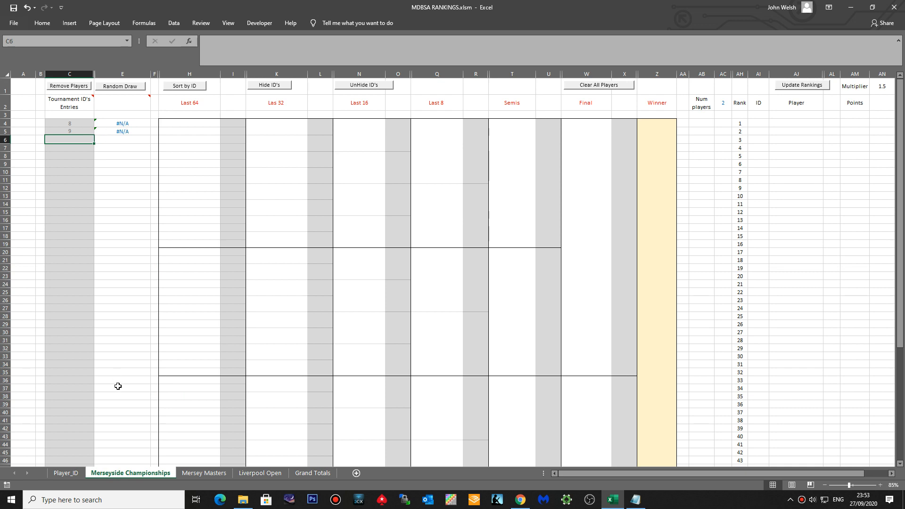
- Sort the Player_ID list by ID again and compare IDs 8 and 9 with the names looked up on Merseyside Championships
{"action": "left_click", "coordinate": [71, 474]}
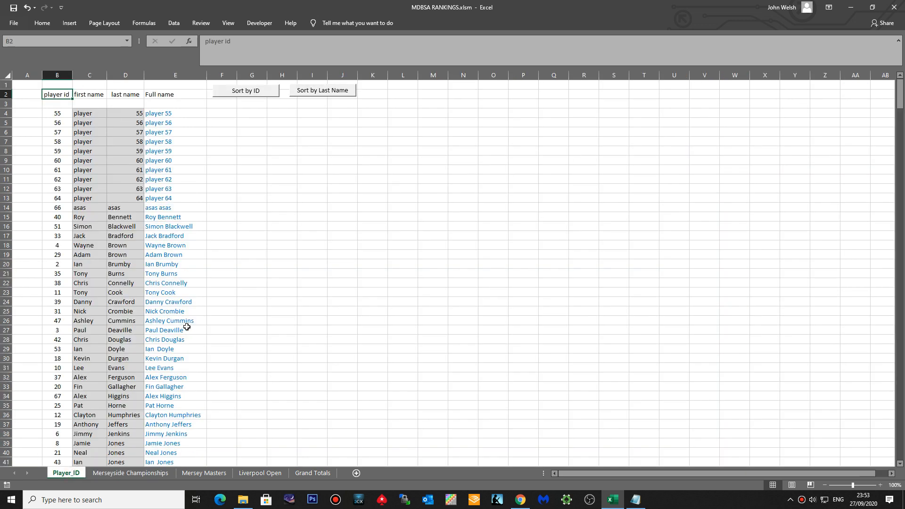
{"action": "scroll", "coordinate": [187, 327], "scroll_direction": "down", "scroll_amount": 11}
{"action": "scroll", "coordinate": [187, 327], "scroll_direction": "down", "scroll_amount": 3}
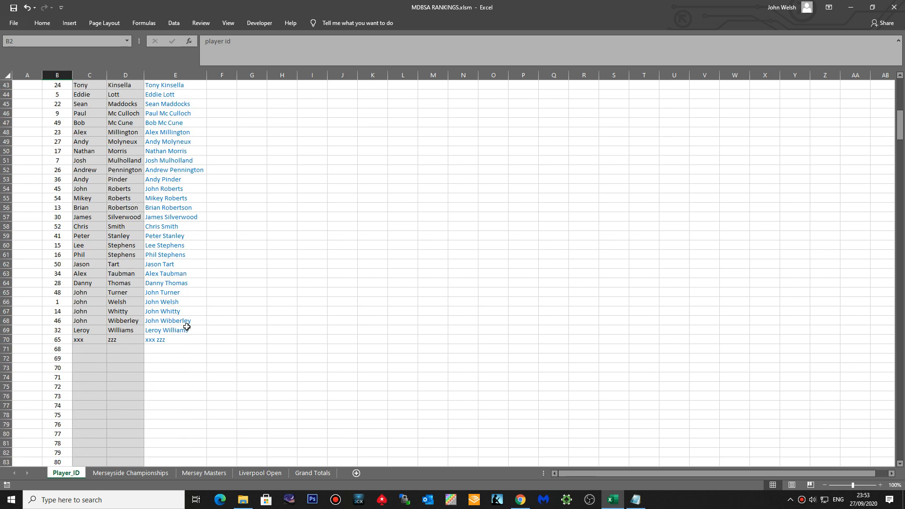
{"action": "scroll", "coordinate": [186, 327], "scroll_direction": "down", "scroll_amount": 4}
{"action": "scroll", "coordinate": [185, 325], "scroll_direction": "up", "scroll_amount": 18}
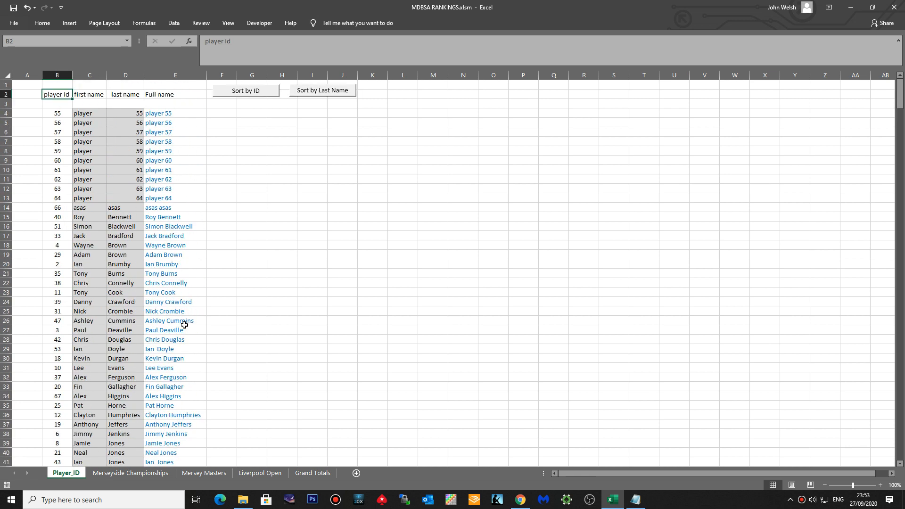
{"action": "left_click", "coordinate": [261, 92]}
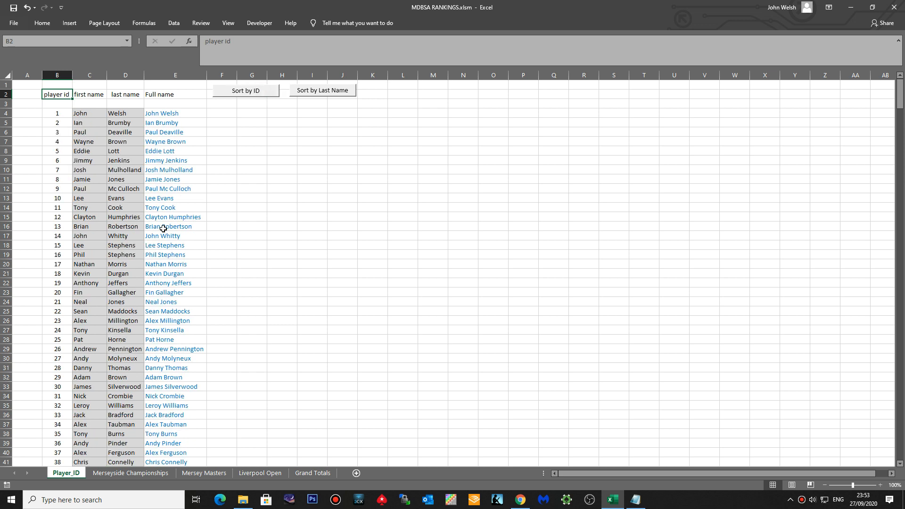
{"action": "left_click", "coordinate": [134, 473]}
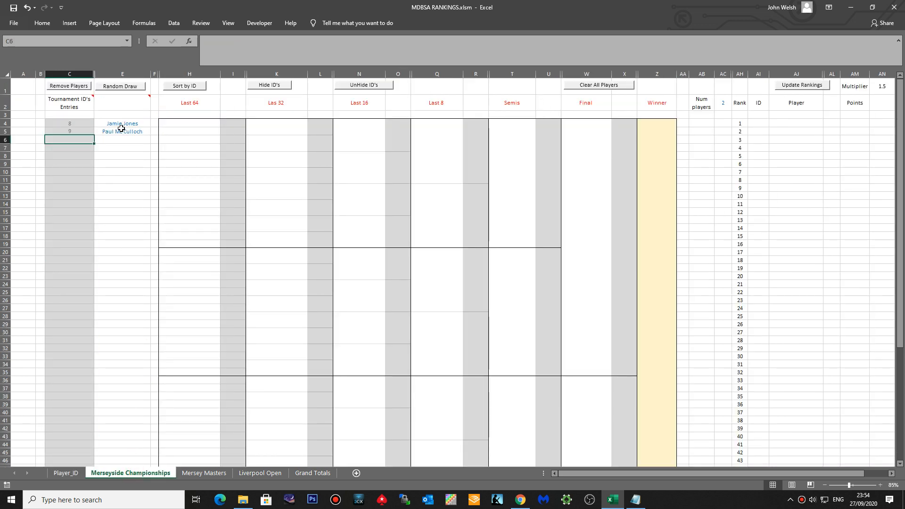
{"action": "left_click", "coordinate": [65, 473]}
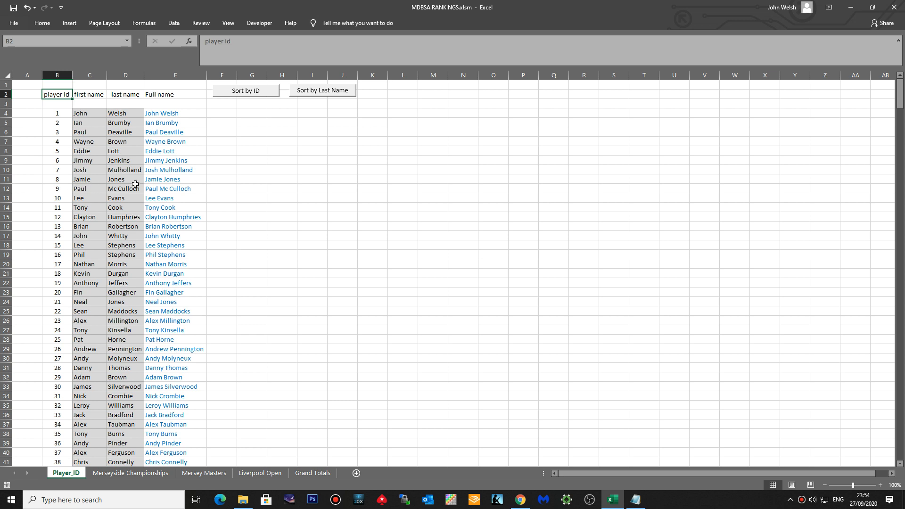
{"action": "left_click", "coordinate": [104, 474]}
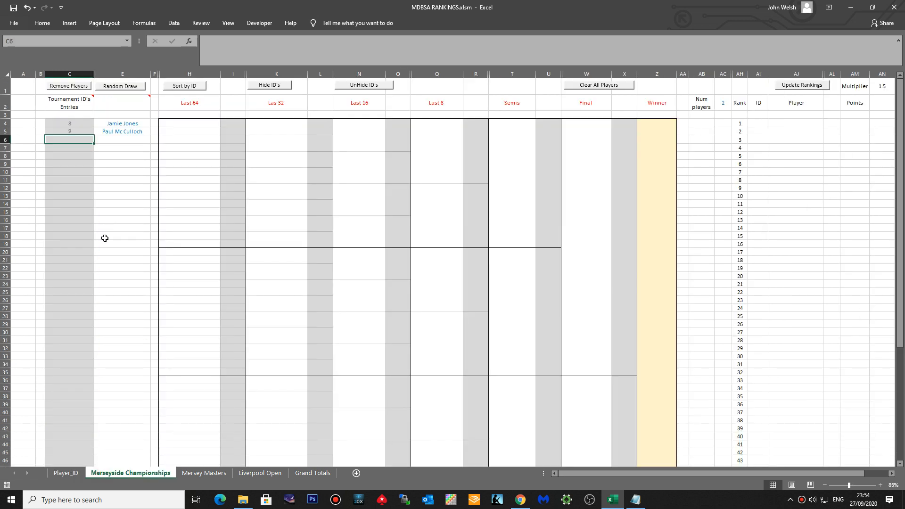
- Enter player IDs 6, 12 and 11 as further tournament entries in C6 to C8
{"action": "type", "text": "6"}
{"action": "key", "text": "Return"}
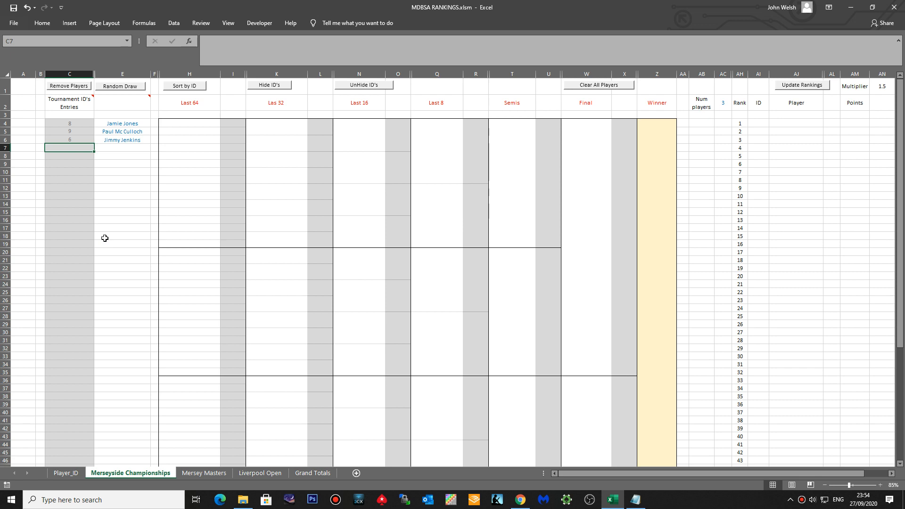
{"action": "type", "text": "12"}
{"action": "key", "text": "Return"}
{"action": "type", "text": "11"}
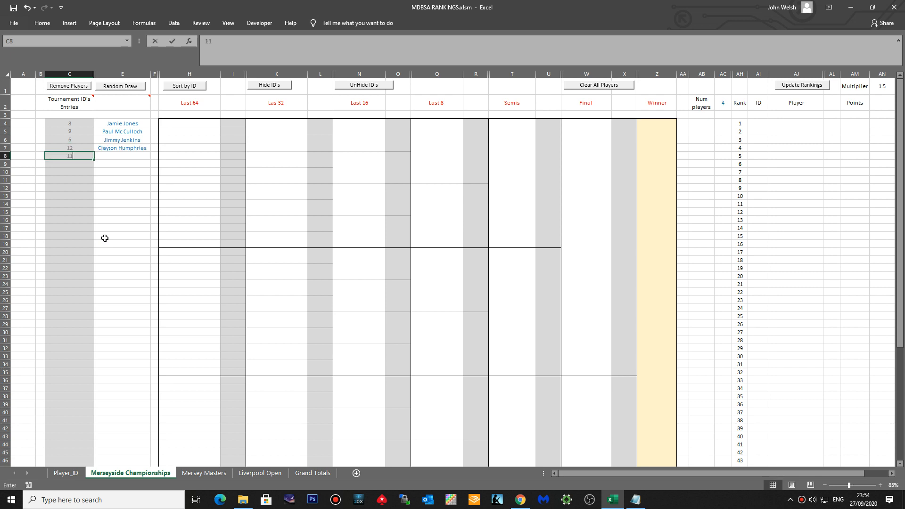
{"action": "key", "text": "Return"}
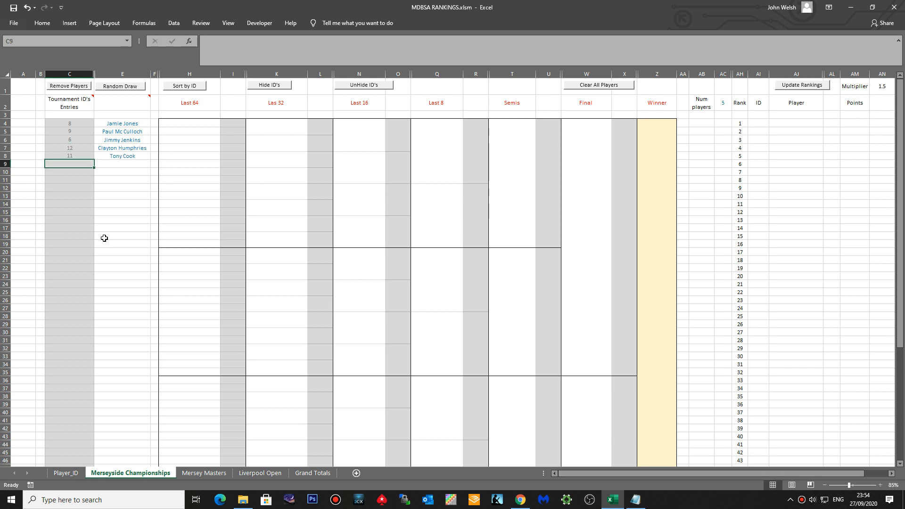
- Replace the tournament entries with IDs 1 to 6 from C4 and extend the series down to 35 in C38
{"action": "left_click", "coordinate": [80, 123]}
{"action": "type", "text": "1 2 3 4 5 6"}
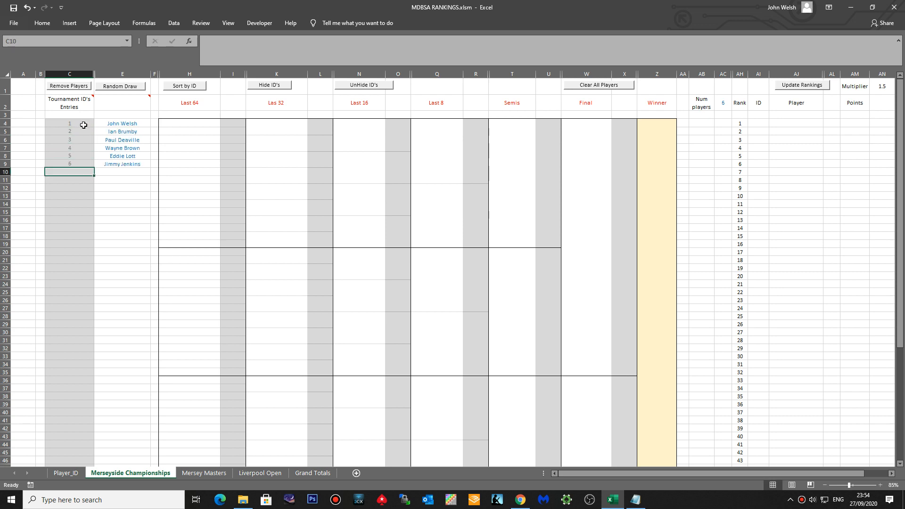
{"action": "left_click_drag", "start_coordinate": [83, 127], "coordinate": [92, 402]}
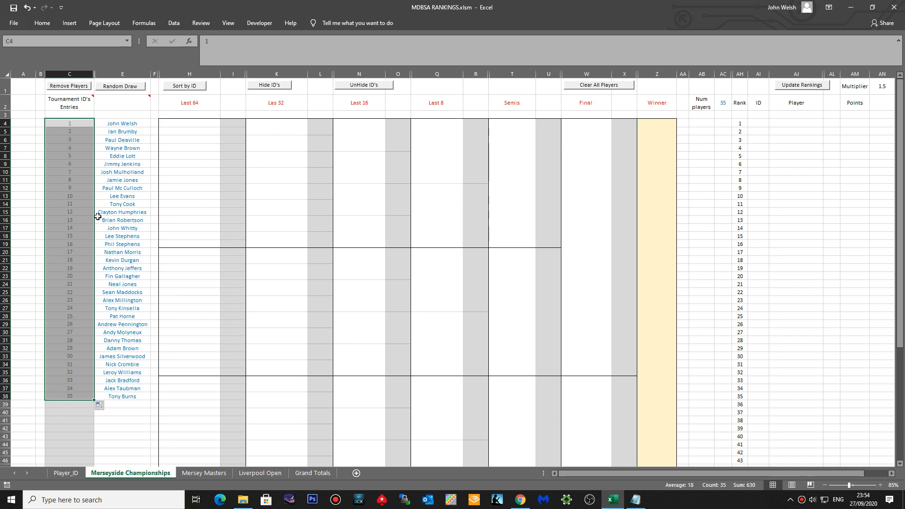
- Inspect the name lookup formulas in E6, E8 and E4 and compare them with the ID entered in C4
{"action": "left_click", "coordinate": [101, 123]}
{"action": "left_click", "coordinate": [129, 140]}
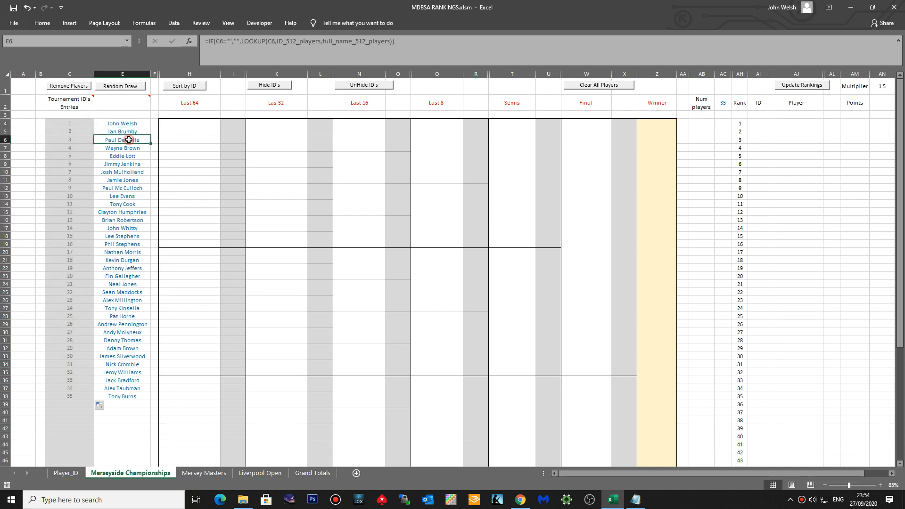
{"action": "left_click", "coordinate": [119, 156]}
{"action": "left_click", "coordinate": [128, 123]}
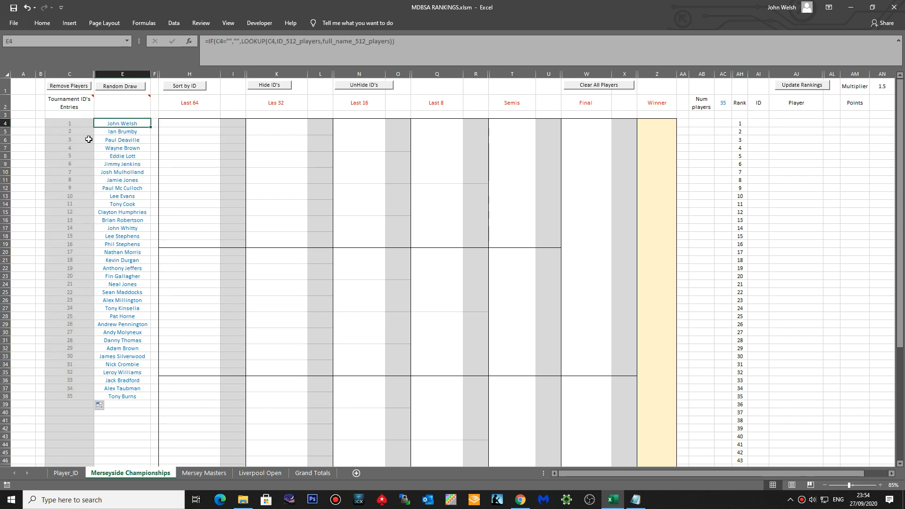
{"action": "left_click", "coordinate": [74, 123]}
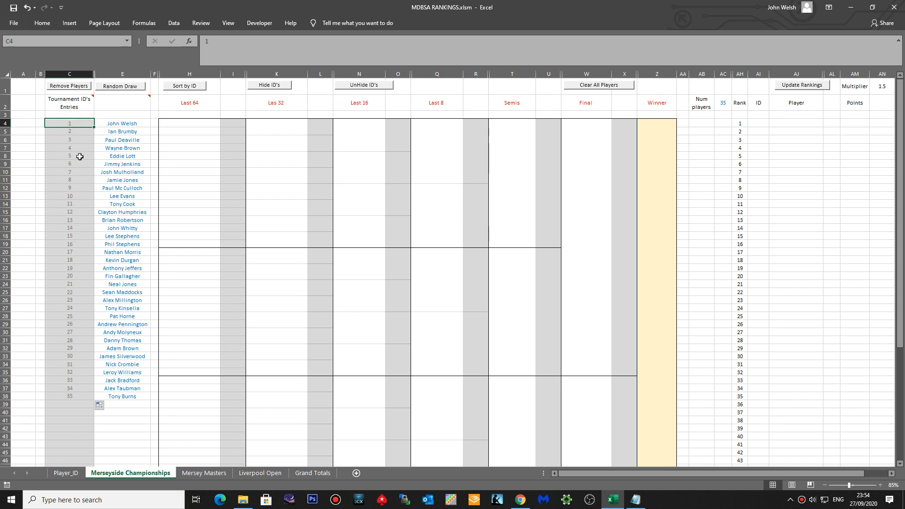
{"action": "left_click", "coordinate": [75, 106]}
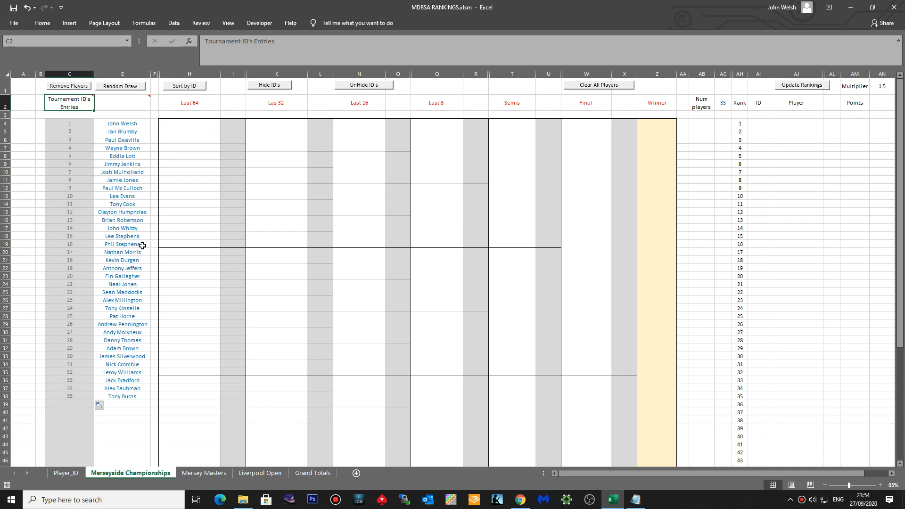
{"action": "type", "text": "sxdcsdfsdf"}
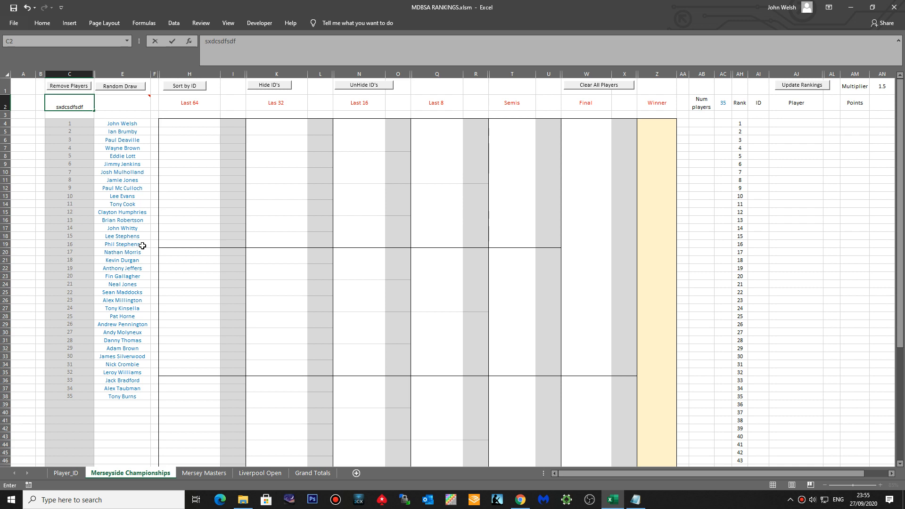
{"action": "key", "text": "Escape"}
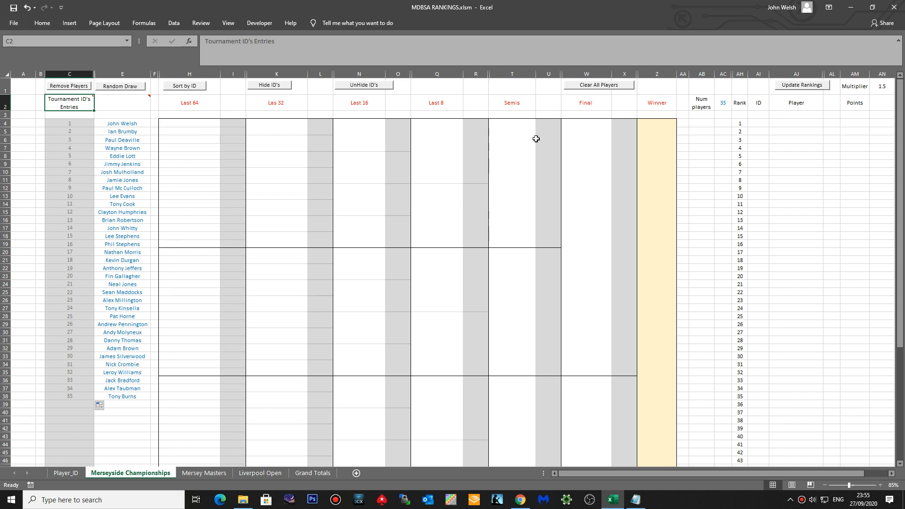
- Inspect the formula behind the Num players count in AC2
{"action": "left_click", "coordinate": [708, 106]}
{"action": "left_click", "coordinate": [722, 103]}
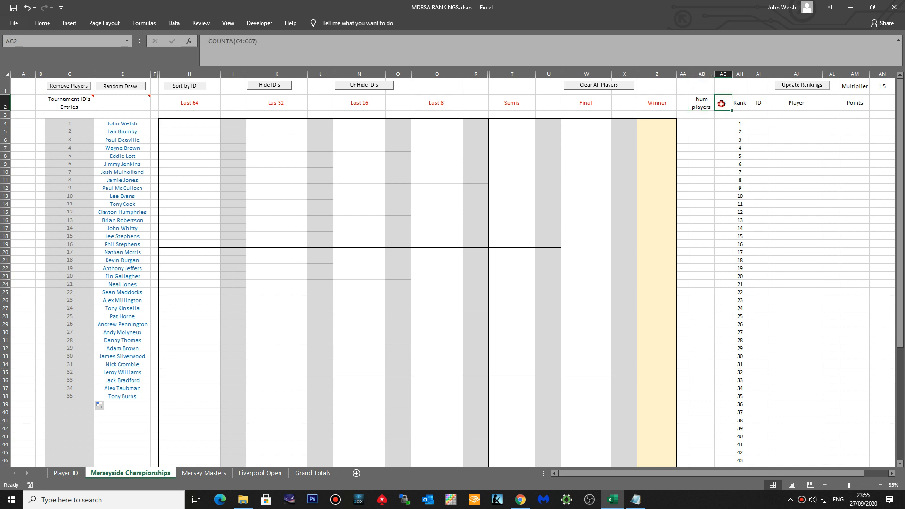
- Examine the Num players label and count in AB2 and AC2, the names in E4:E7 and the Last 64 lookup formula in H4
{"action": "left_click", "coordinate": [708, 104]}
{"action": "left_click", "coordinate": [722, 103]}
{"action": "left_click", "coordinate": [706, 104]}
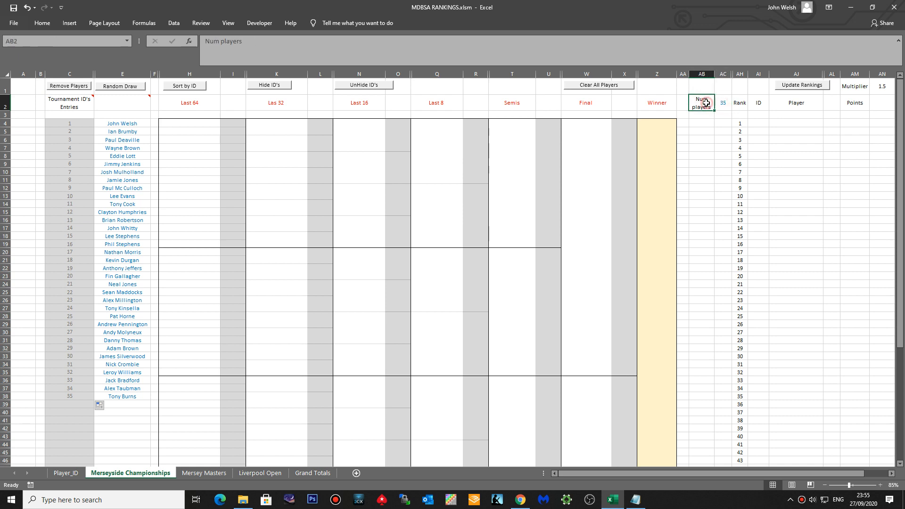
{"action": "left_click", "coordinate": [722, 102]}
{"action": "left_click", "coordinate": [701, 105]}
{"action": "left_click", "coordinate": [720, 104]}
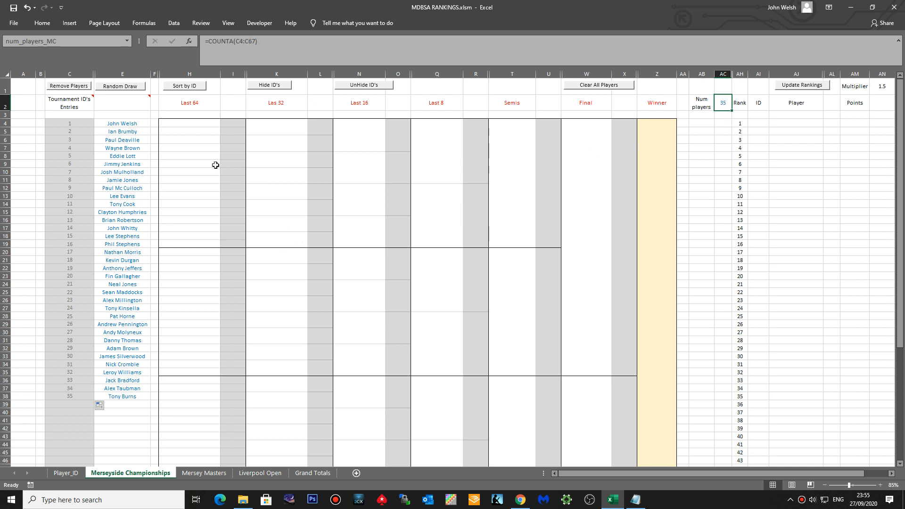
{"action": "left_click_drag", "start_coordinate": [136, 124], "coordinate": [131, 150]}
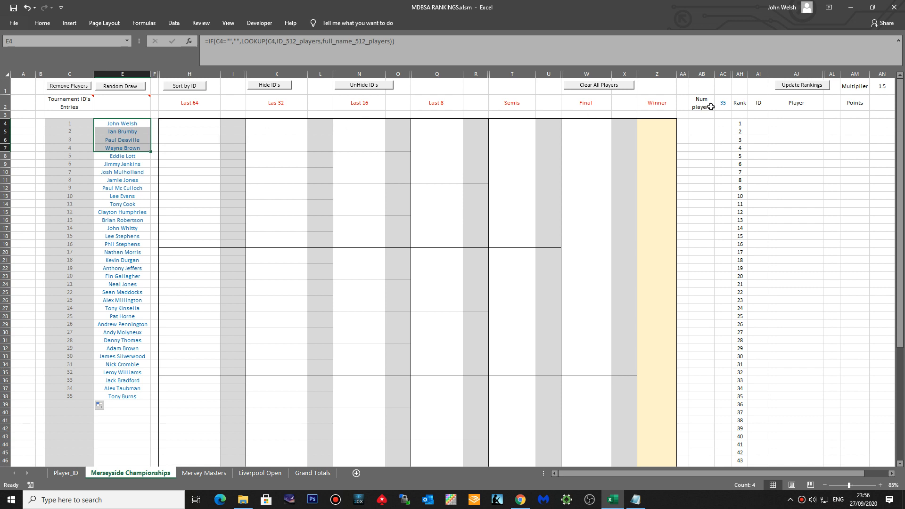
{"action": "left_click", "coordinate": [200, 125]}
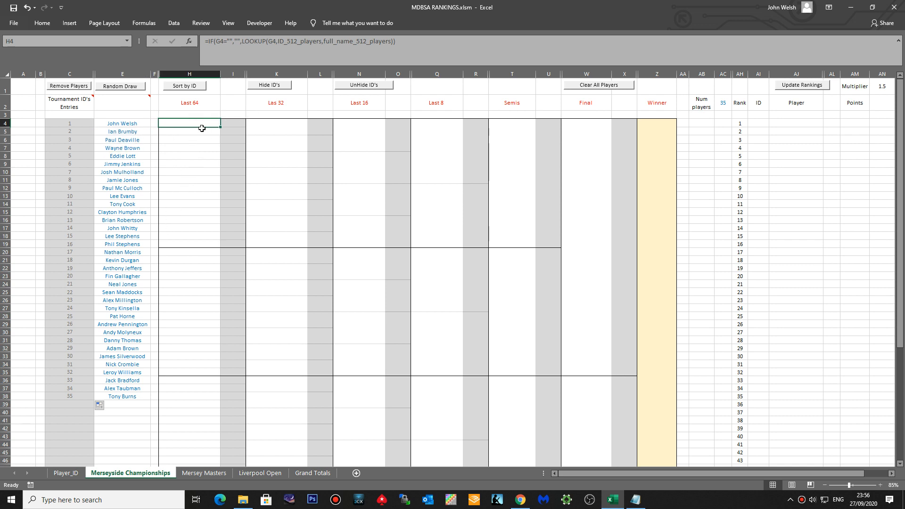
- Shuffle the tournament entries several times with the random draw
{"action": "mouse_move", "coordinate": [131, 96]}
{"action": "left_click", "coordinate": [122, 87]}
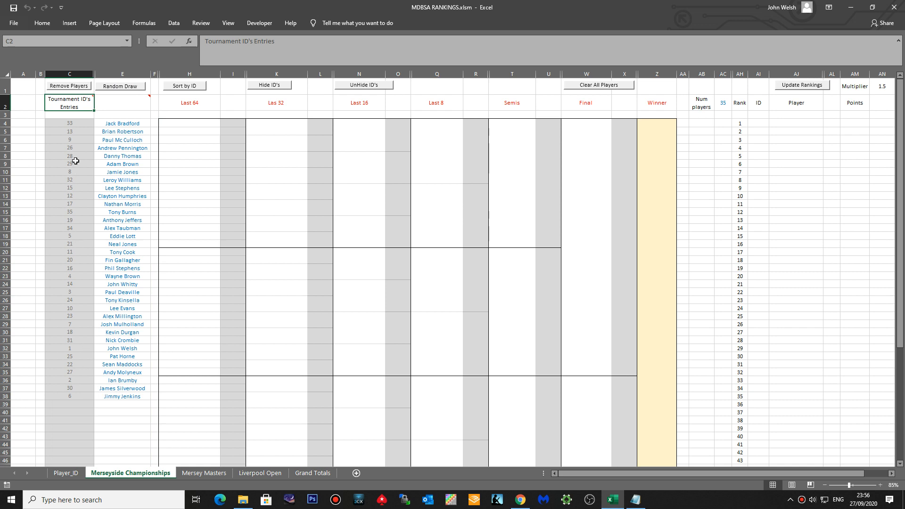
{"action": "left_click", "coordinate": [118, 89]}
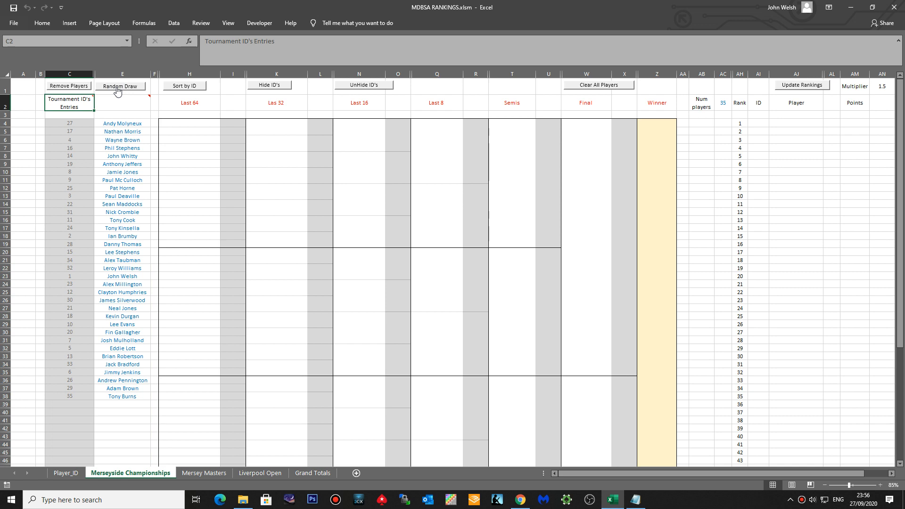
{"action": "left_click", "coordinate": [118, 88]}
{"action": "left_click", "coordinate": [118, 89]}
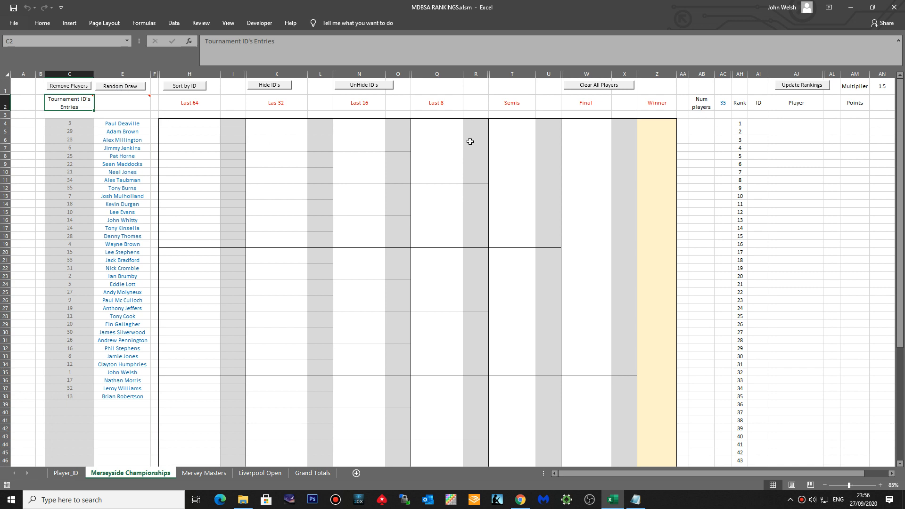
- Sort the tournament entries by ID and run the random draw once more
{"action": "left_click", "coordinate": [725, 101]}
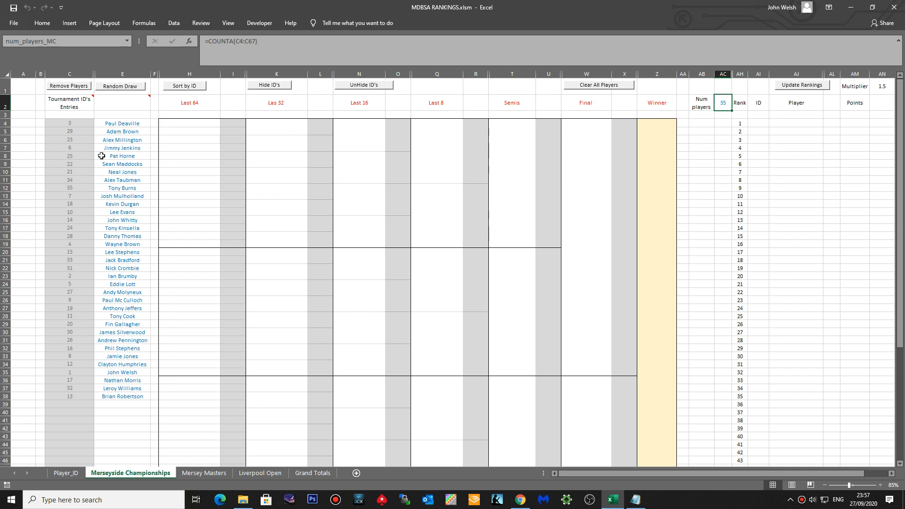
{"action": "left_click", "coordinate": [187, 87]}
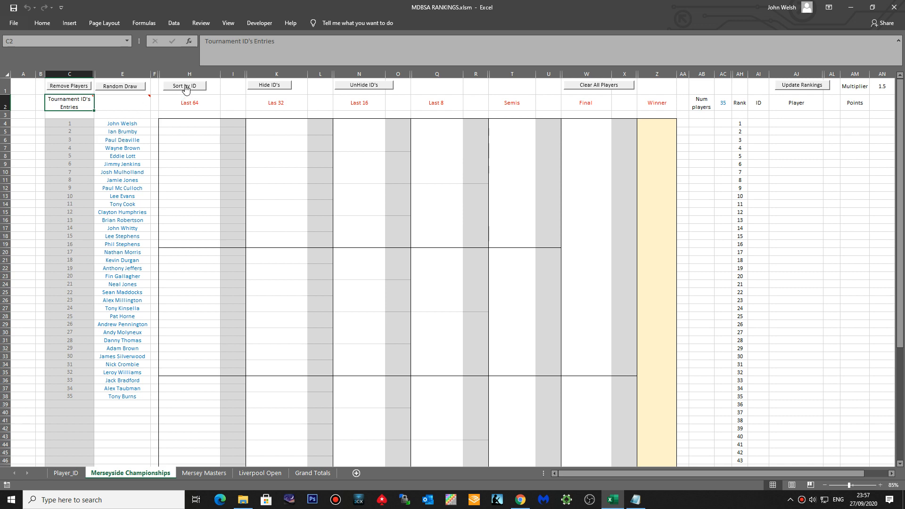
{"action": "left_click", "coordinate": [133, 90]}
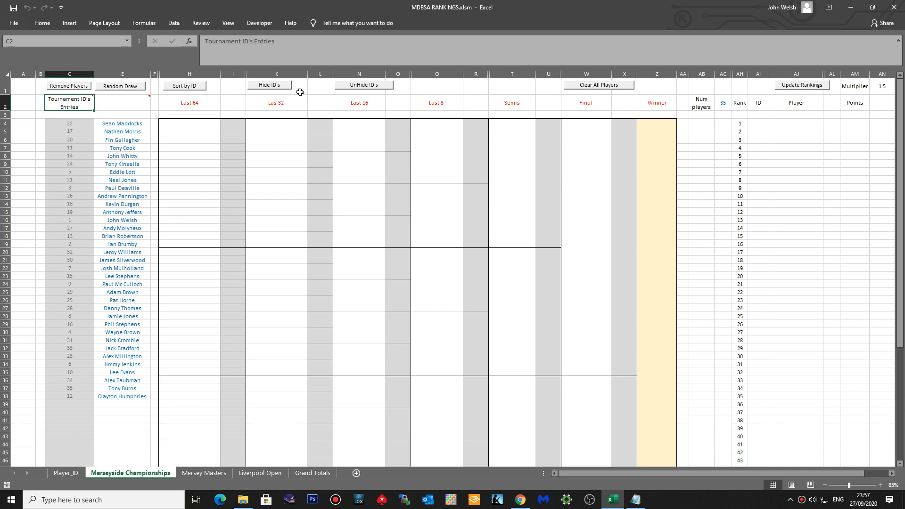
- Unhide the ID columns of the knockout rounds, hide them and unhide them again
{"action": "left_click", "coordinate": [364, 86]}
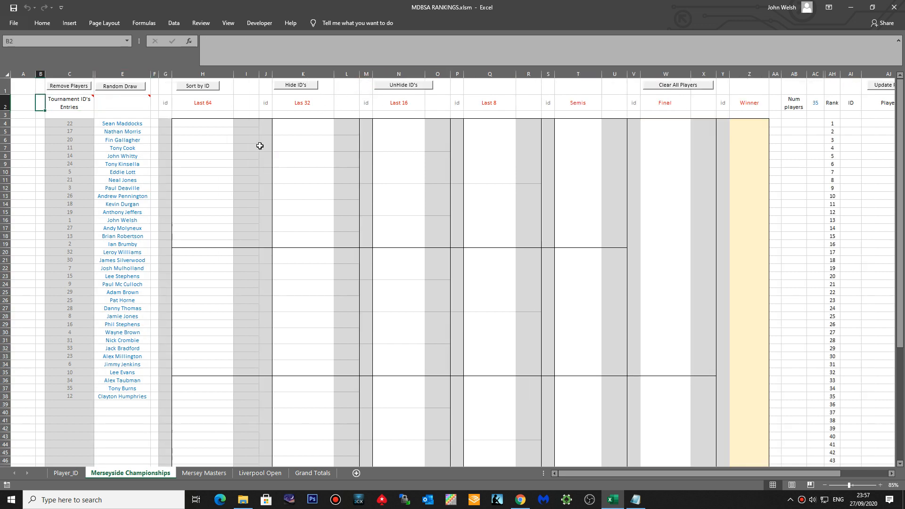
{"action": "left_click", "coordinate": [308, 87]}
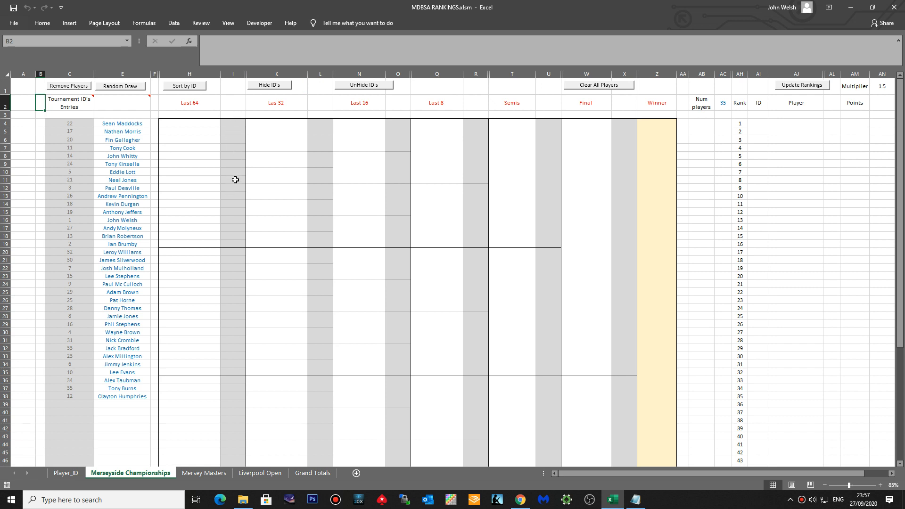
{"action": "left_click", "coordinate": [354, 87]}
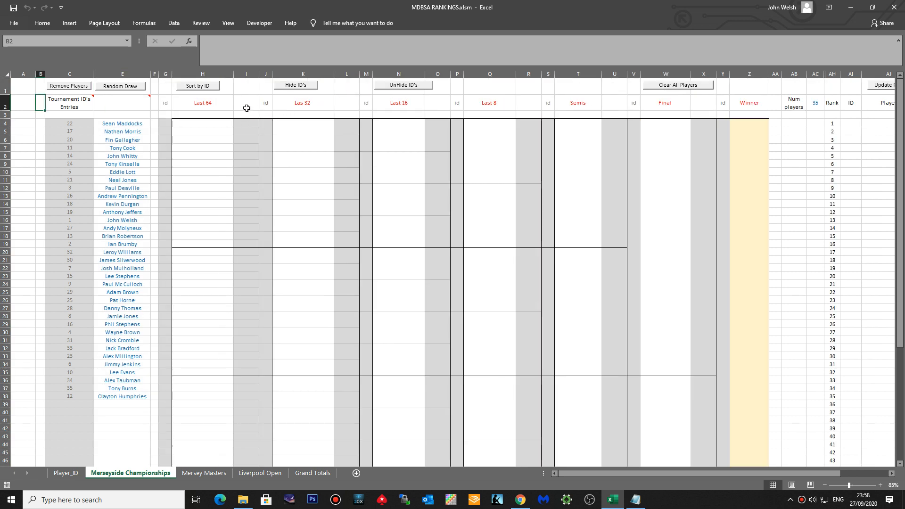
- Unhide the round ID columns on the Mersey Masters sheet and hide them again
{"action": "left_click", "coordinate": [204, 473]}
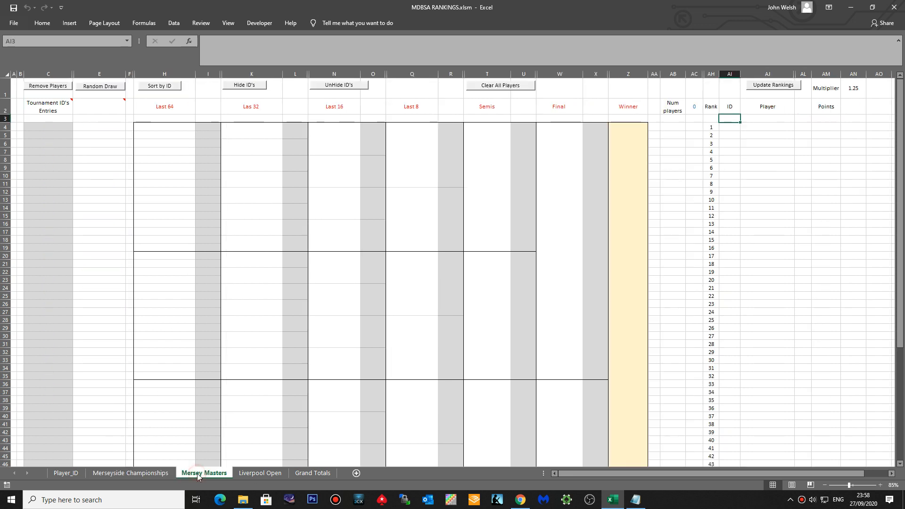
{"action": "left_click", "coordinate": [341, 91]}
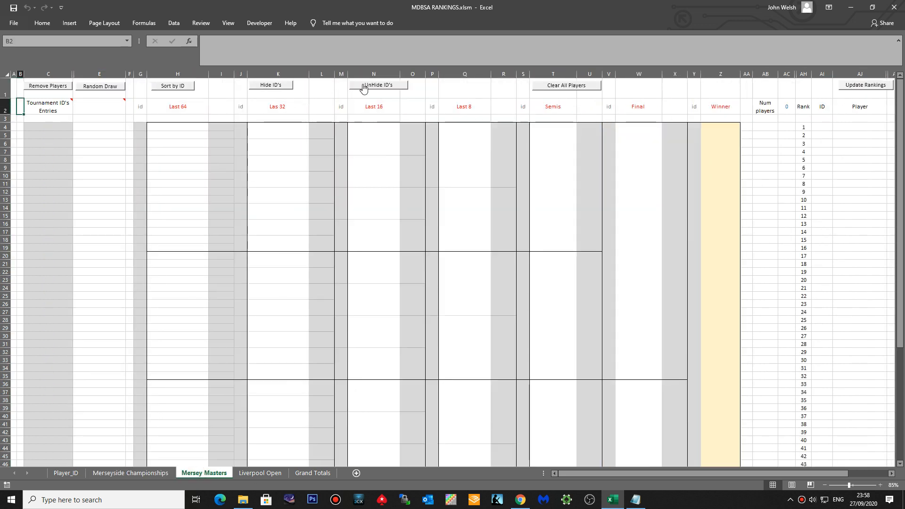
{"action": "left_click", "coordinate": [277, 86]}
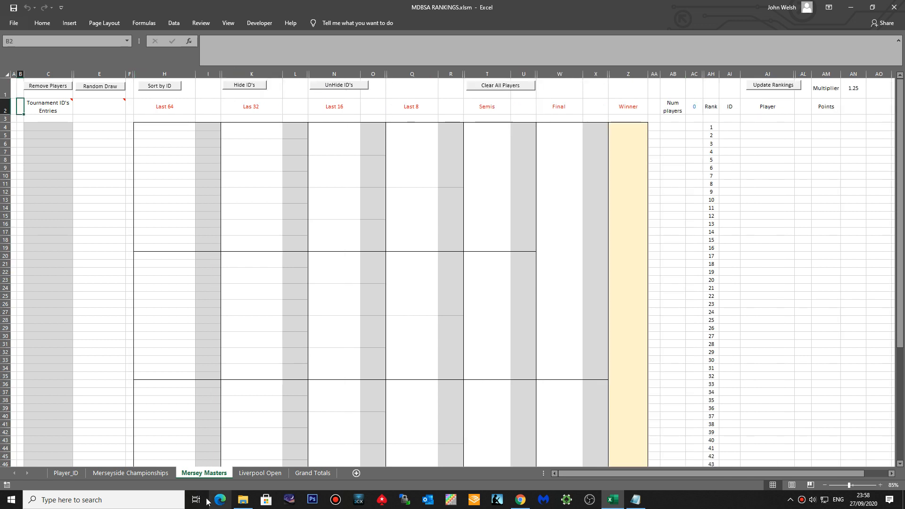
- Return to the Merseyside Championships sheet and copy the first six entry IDs in C4:C9
{"action": "left_click", "coordinate": [131, 474]}
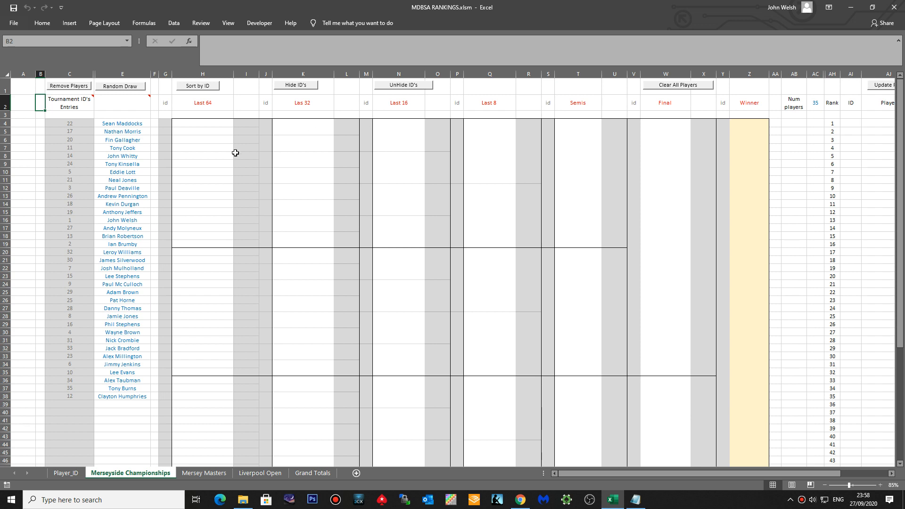
{"action": "left_click", "coordinate": [85, 123]}
{"action": "left_click_drag", "start_coordinate": [85, 123], "coordinate": [78, 161]}
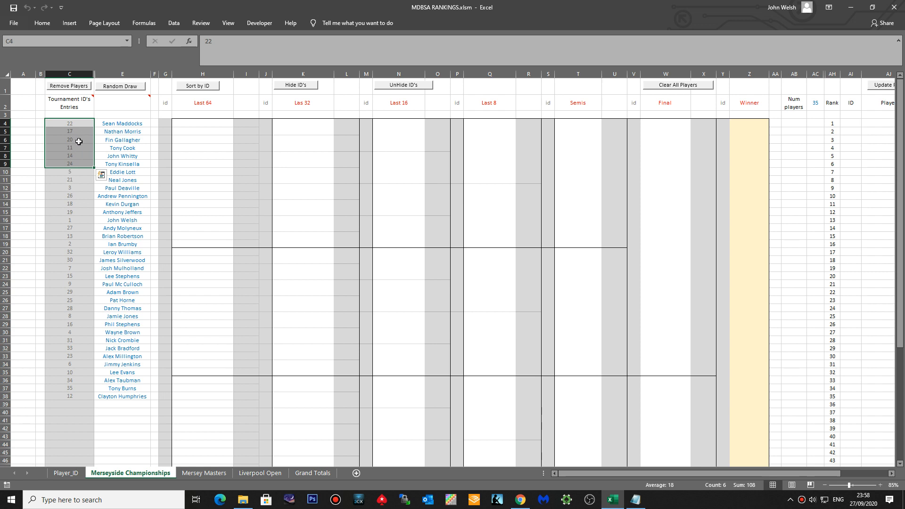
{"action": "left_click", "coordinate": [81, 124]}
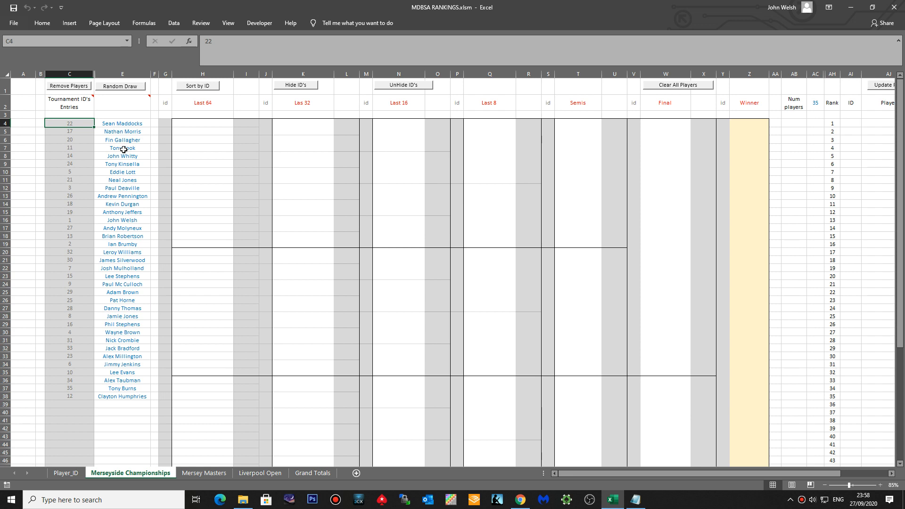
{"action": "key", "text": "shift+Down"}
{"action": "key", "text": "shift+Down"}
{"action": "key", "text": "shift+Down"}
{"action": "key", "text": "shift+Down"}
{"action": "key", "text": "shift+Down"}
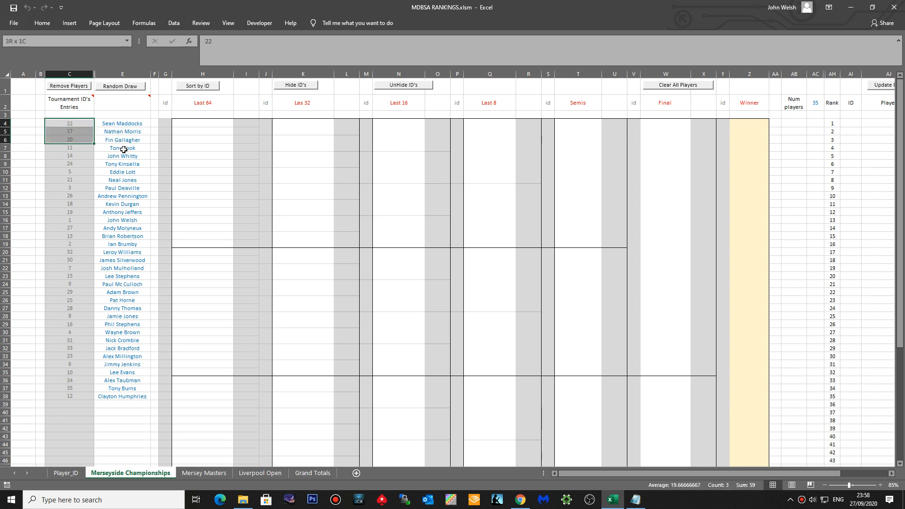
{"action": "right_click", "coordinate": [72, 144]}
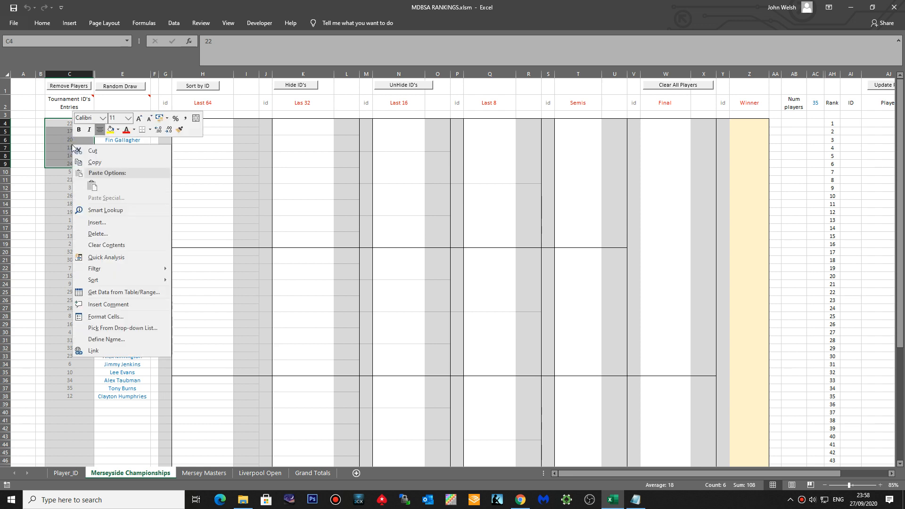
{"action": "left_click", "coordinate": [94, 163]}
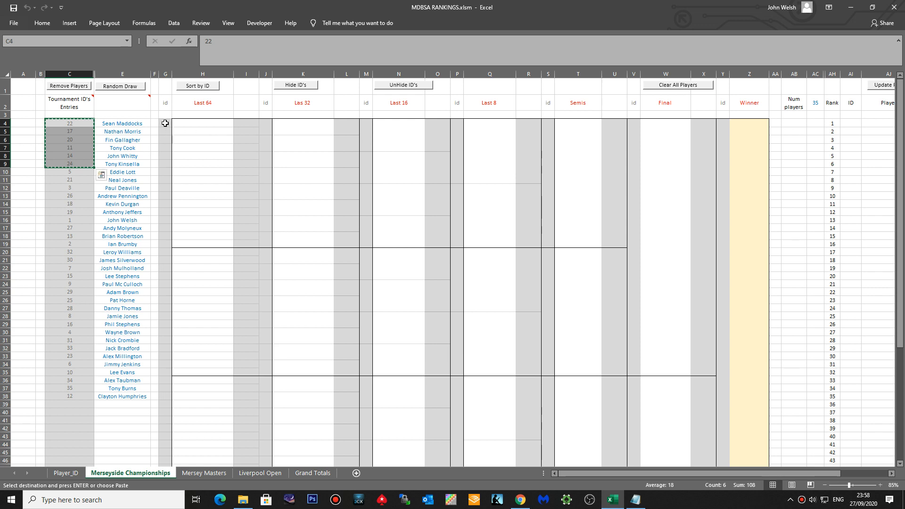
- Paste the copied IDs as values into the Last 64 id column from G4 and hide the ID columns
{"action": "left_click", "coordinate": [165, 123]}
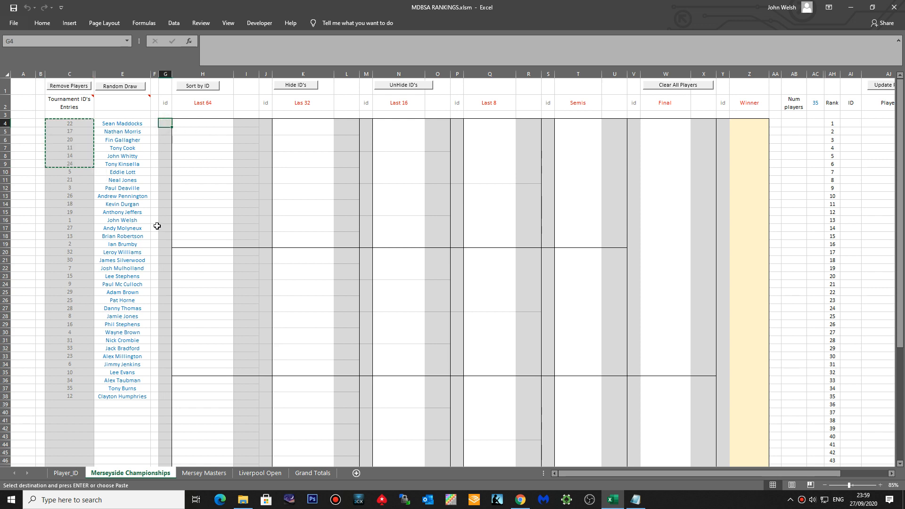
{"action": "right_click", "coordinate": [164, 123]}
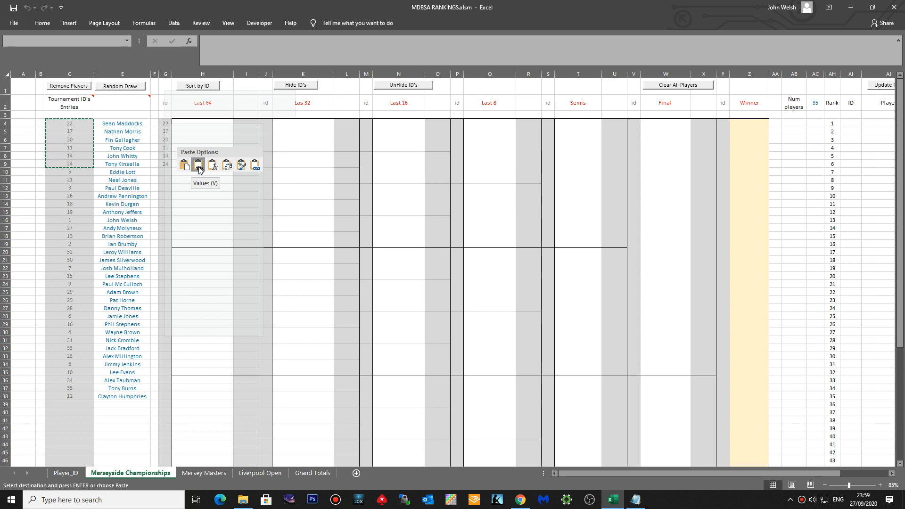
{"action": "left_click", "coordinate": [198, 166]}
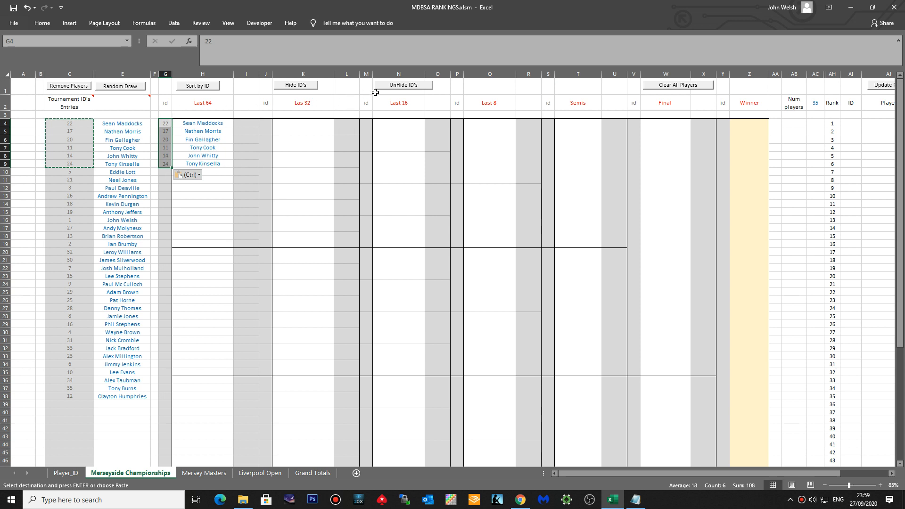
{"action": "left_click", "coordinate": [304, 86]}
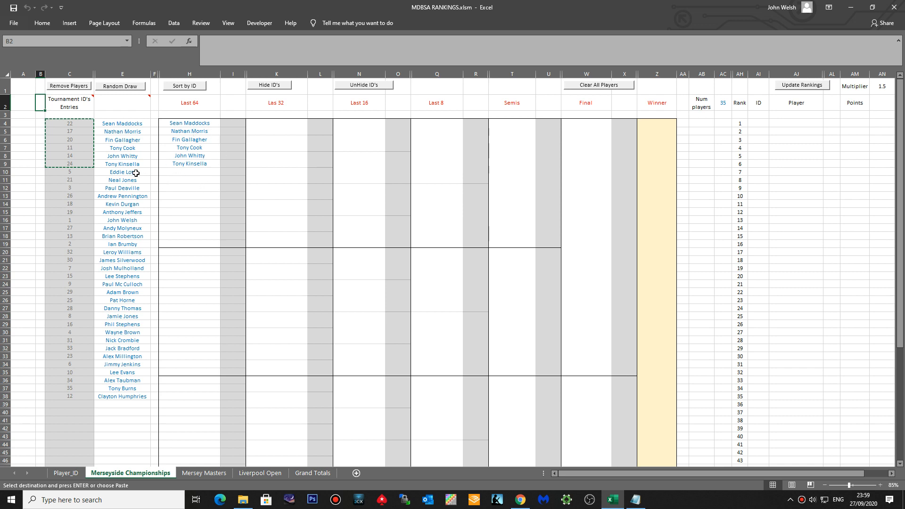
- Copy the remaining entry IDs in C10:C38 and unhide the round ID columns
{"action": "scroll", "coordinate": [220, 197], "scroll_direction": "down", "scroll_amount": 1}
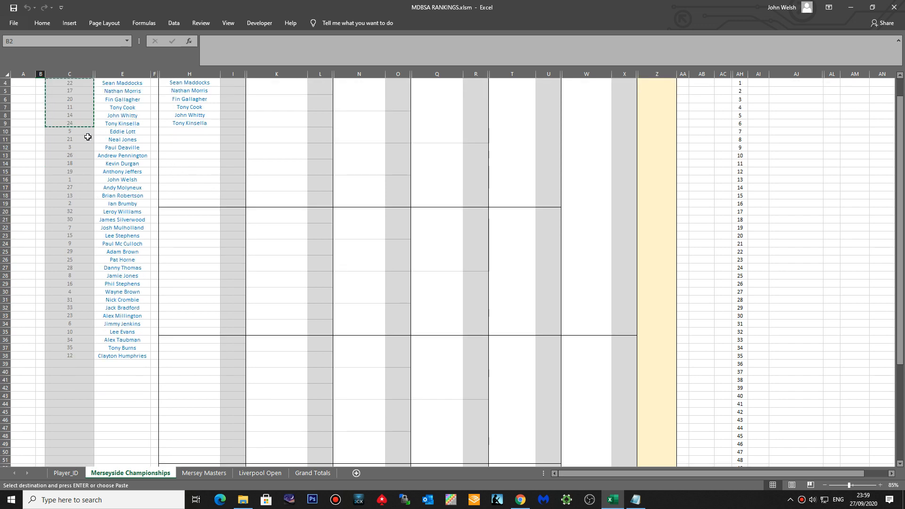
{"action": "left_click_drag", "start_coordinate": [79, 132], "coordinate": [83, 354]}
{"action": "right_click", "coordinate": [73, 310]}
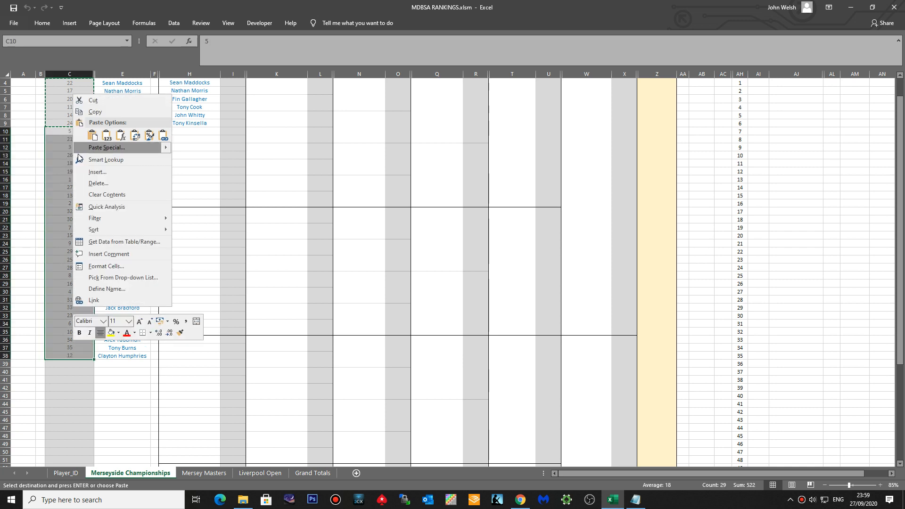
{"action": "left_click", "coordinate": [109, 134]}
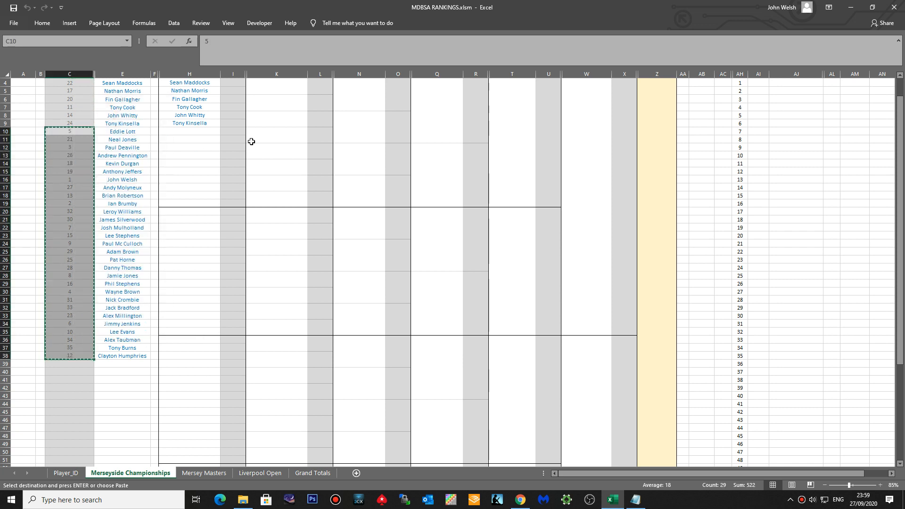
{"action": "scroll", "coordinate": [290, 159], "scroll_direction": "up", "scroll_amount": 1}
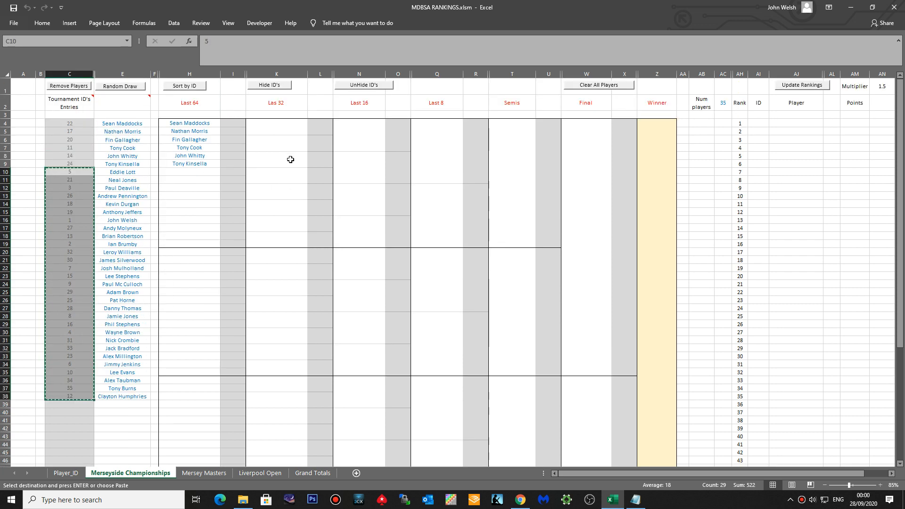
{"action": "left_click", "coordinate": [271, 177]}
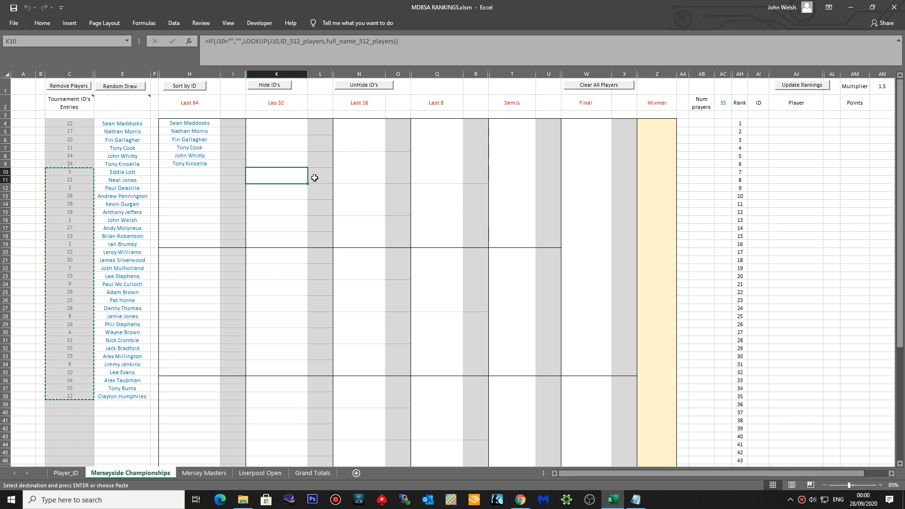
{"action": "left_click", "coordinate": [368, 85]}
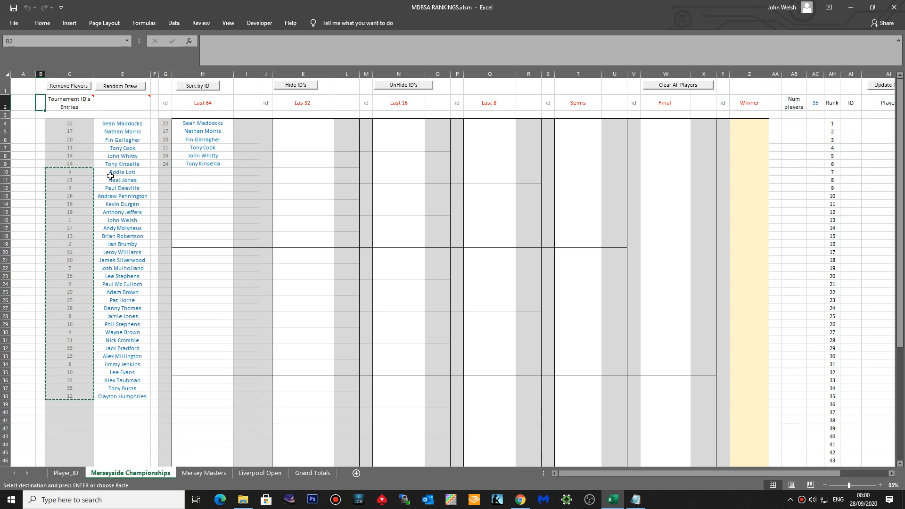
- Try to paste the copied IDs as values into J10 in the Las 32 id column
{"action": "left_click", "coordinate": [266, 177]}
{"action": "right_click", "coordinate": [267, 177]}
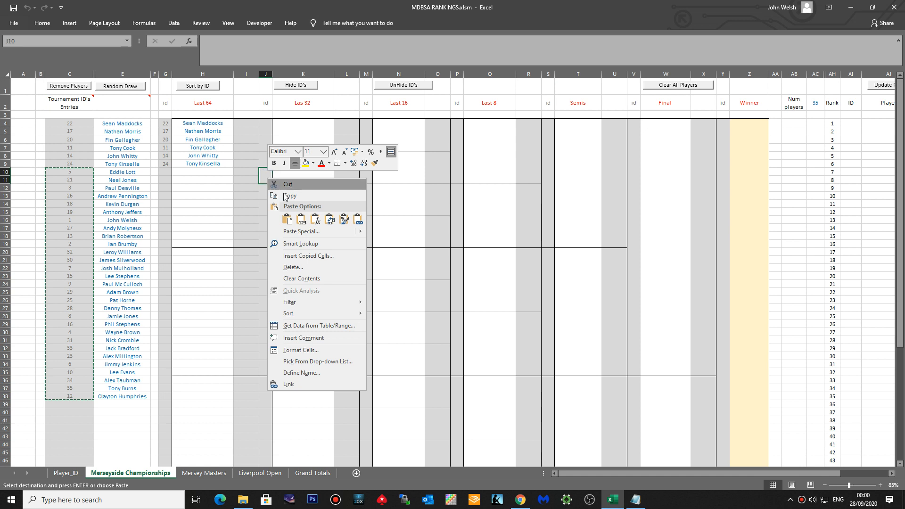
{"action": "left_click", "coordinate": [301, 224]}
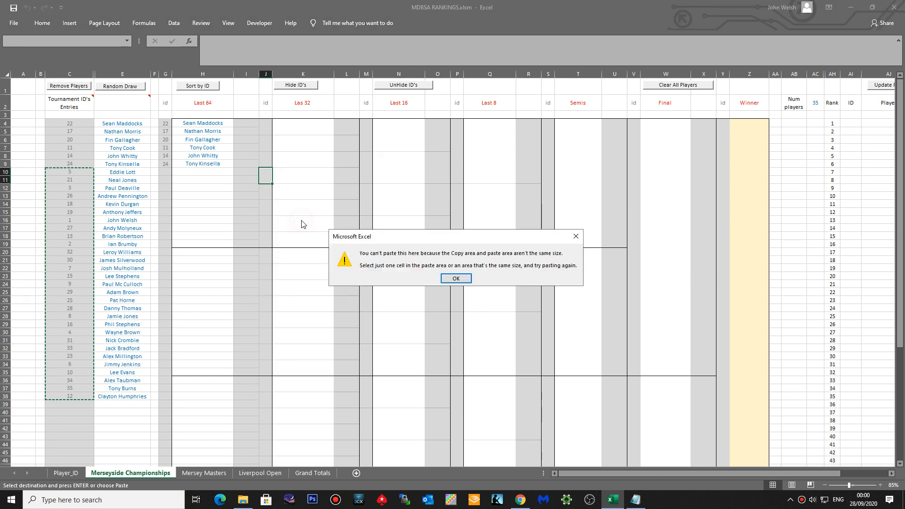
{"action": "left_click", "coordinate": [456, 278]}
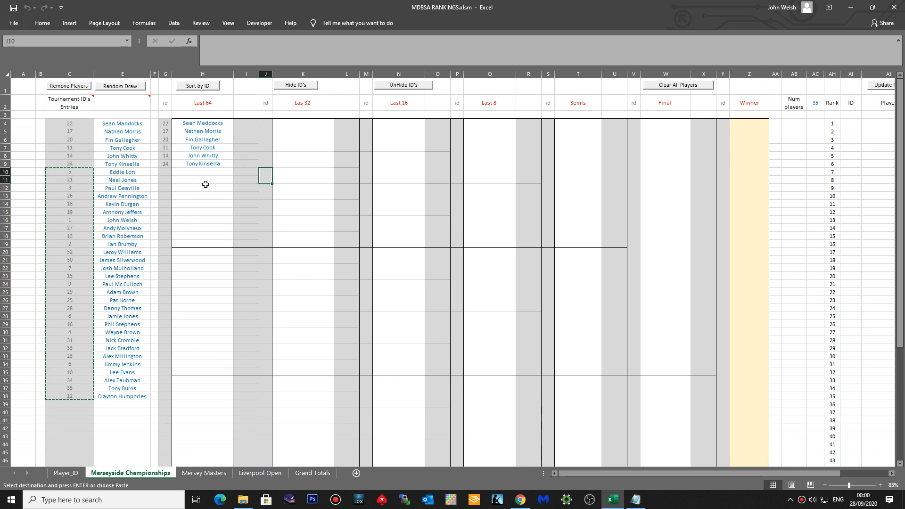
- Cancel the pending copy and enter player IDs 5, 21 and 3 in J10, J12 and J14 of the Las 32 id column
{"action": "key", "text": "Escape"}
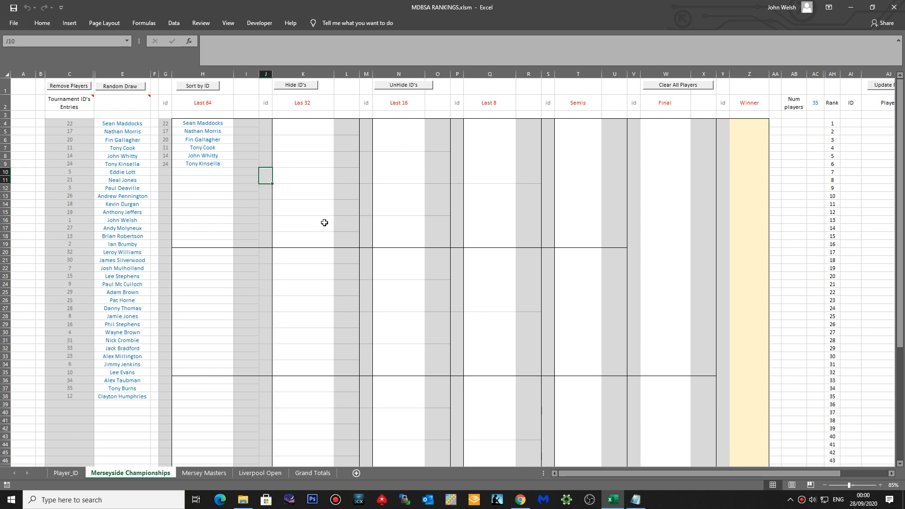
{"action": "left_click", "coordinate": [265, 160]}
{"action": "left_click", "coordinate": [268, 176]}
{"action": "type", "text": "5"}
{"action": "key", "text": "Return"}
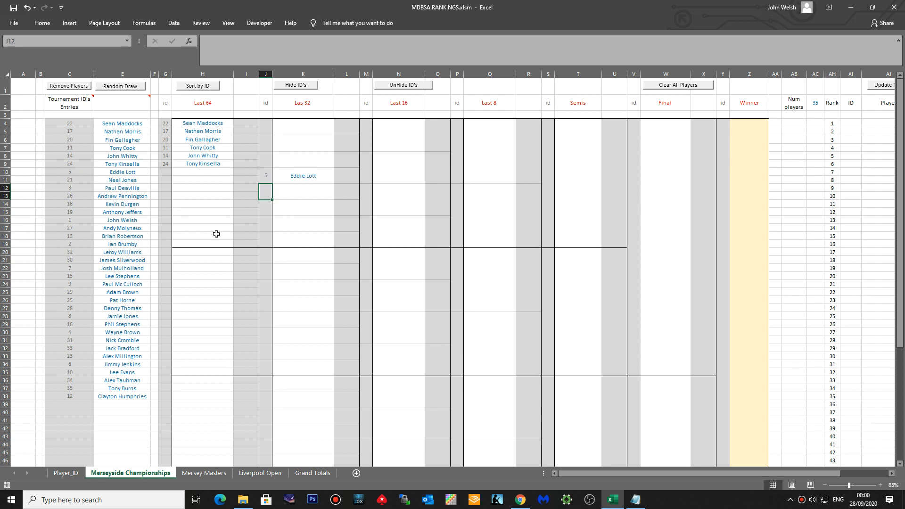
{"action": "type", "text": "21"}
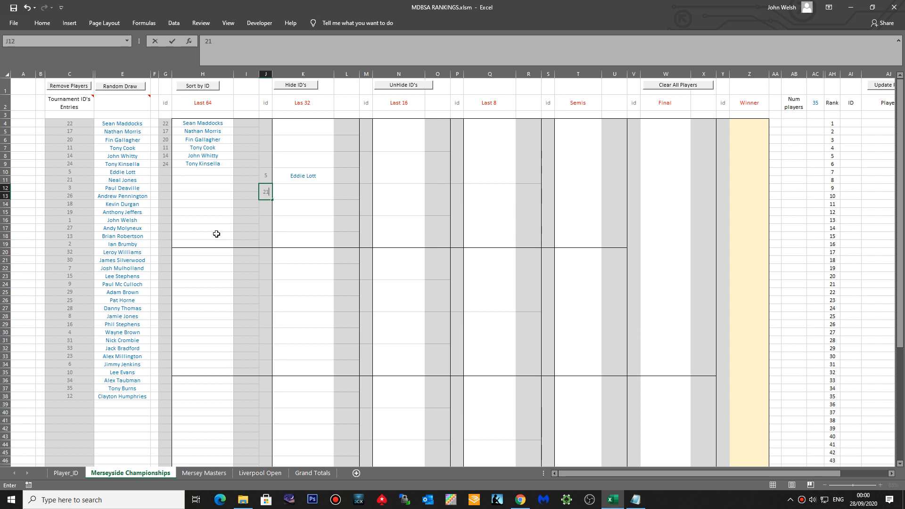
{"action": "key", "text": "Return"}
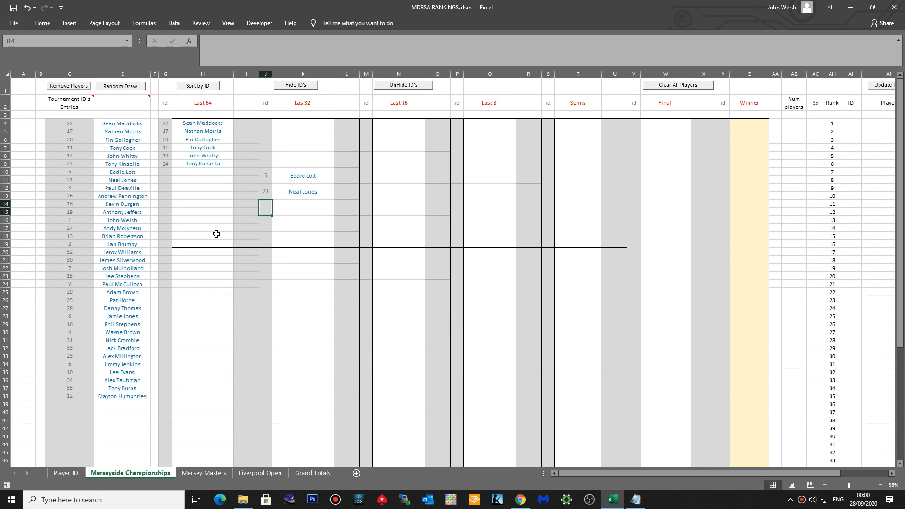
{"action": "type", "text": "3"}
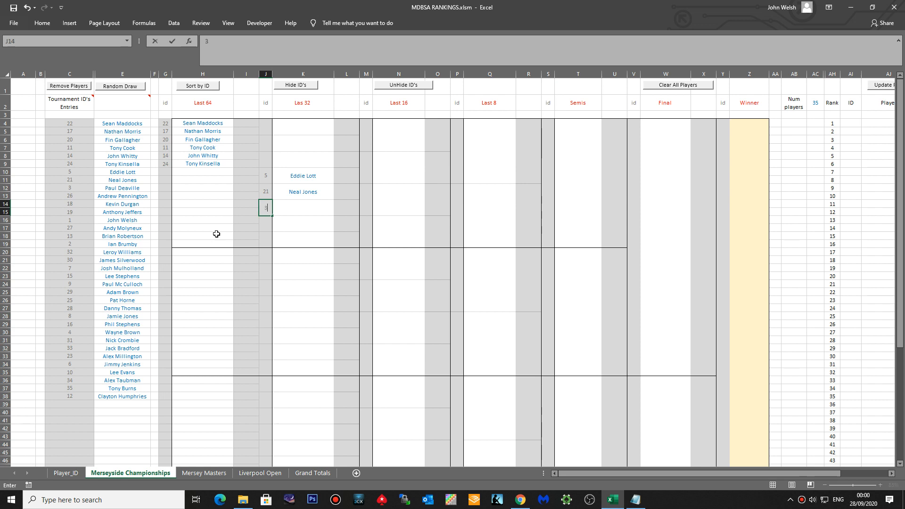
{"action": "key", "text": "Return"}
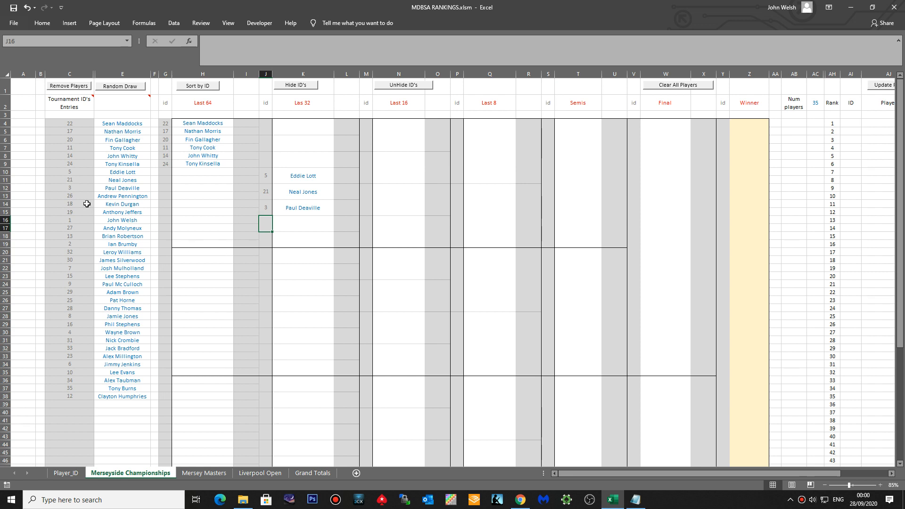
{"action": "scroll", "coordinate": [303, 348], "scroll_direction": "down", "scroll_amount": 1}
{"action": "scroll", "coordinate": [303, 347], "scroll_direction": "down", "scroll_amount": 8}
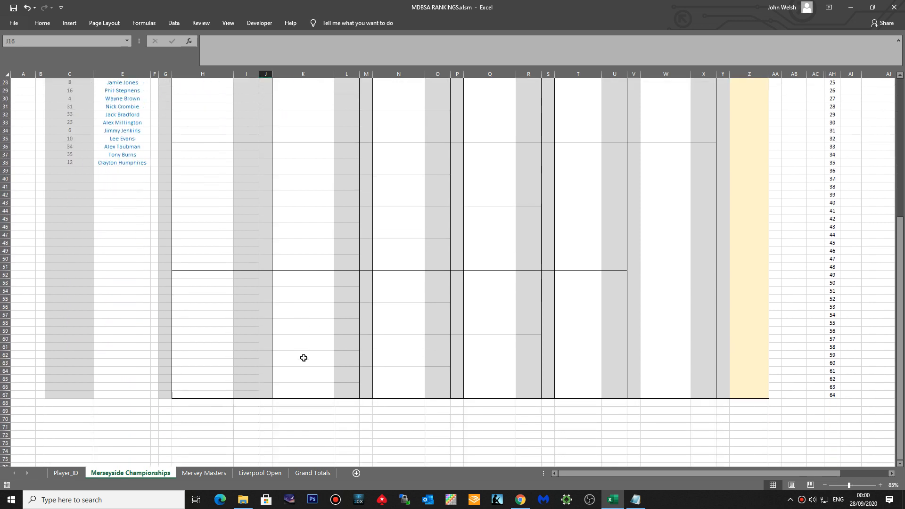
{"action": "scroll", "coordinate": [304, 281], "scroll_direction": "up", "scroll_amount": 9}
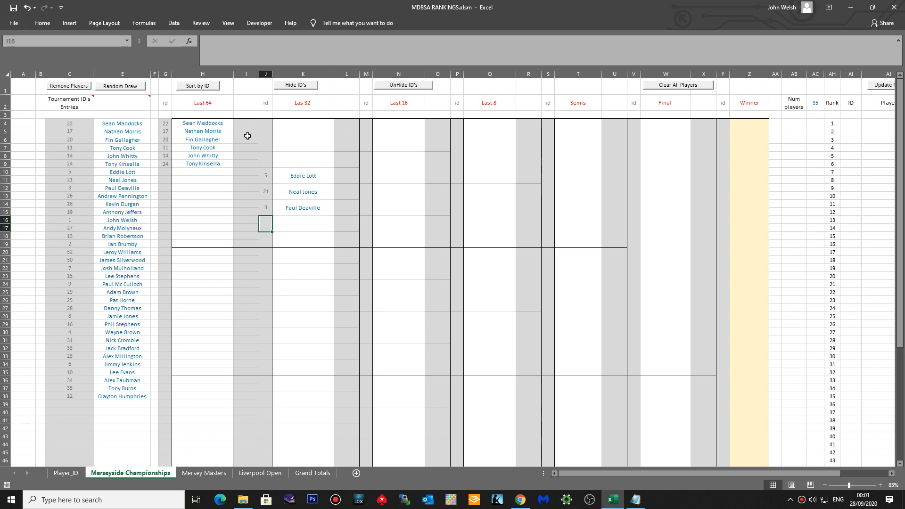
- Enter the header "Score" in I2 beside Last 64 and copy that cell
{"action": "left_click", "coordinate": [245, 103]}
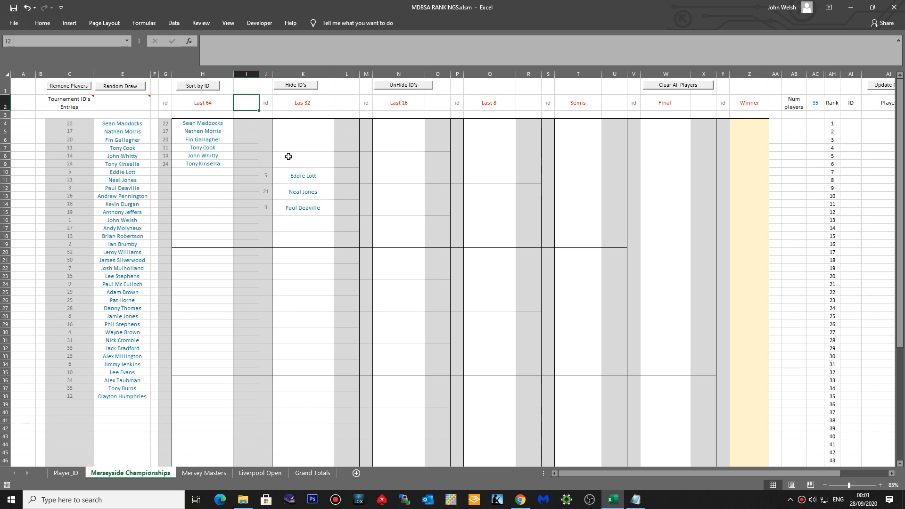
{"action": "type", "text": "Score"}
{"action": "key", "text": "Return"}
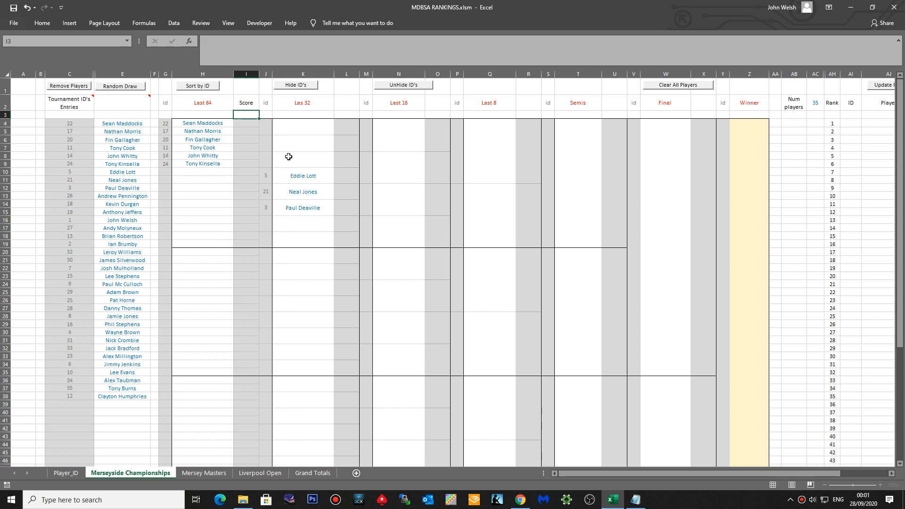
{"action": "key", "text": "Up"}
{"action": "key", "text": "ctrl+c"}
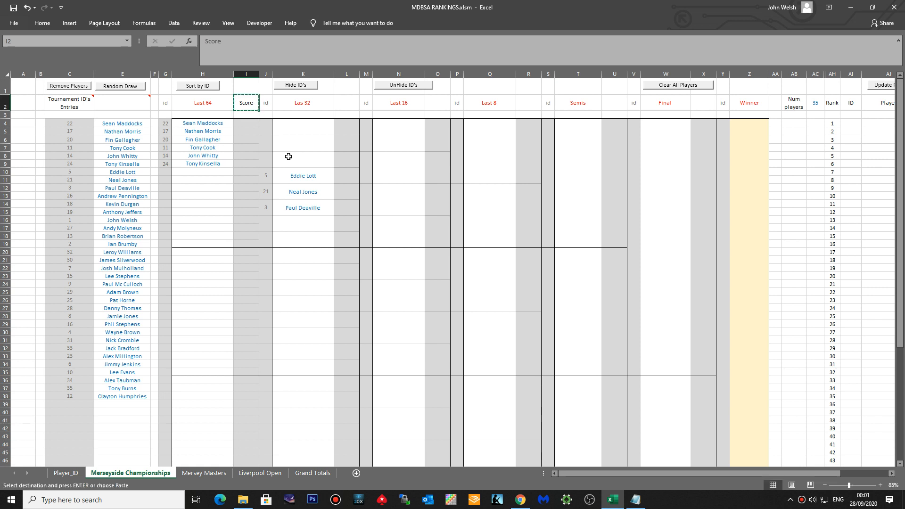
- Paste the Score header into L2, O2 and R2 for the Las 32, Last 16 and Last 8 rounds
{"action": "key", "text": "Right"}
{"action": "key", "text": "Right"}
{"action": "key", "text": "Right"}
{"action": "key", "text": "ctrl+v"}
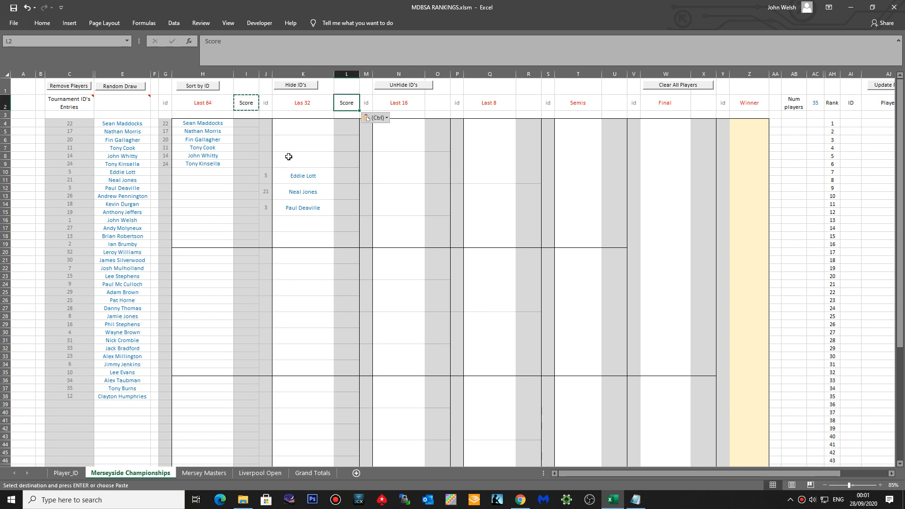
{"action": "key", "text": "Right"}
{"action": "key", "text": "Right"}
{"action": "key", "text": "Right"}
{"action": "key", "text": "ctrl+v"}
{"action": "key", "text": "Right"}
{"action": "key", "text": "Right"}
{"action": "key", "text": "Right"}
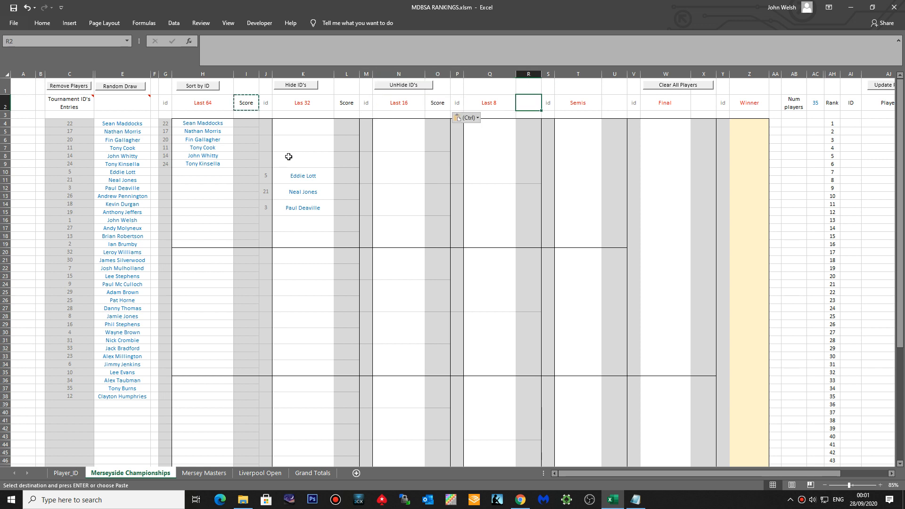
{"action": "key", "text": "ctrl+v"}
{"action": "key", "text": "Right"}
{"action": "key", "text": "Right"}
{"action": "key", "text": "Right"}
{"action": "type", "text": "v"}
{"action": "key", "text": "Right"}
{"action": "key", "text": "Right"}
{"action": "key", "text": "Right"}
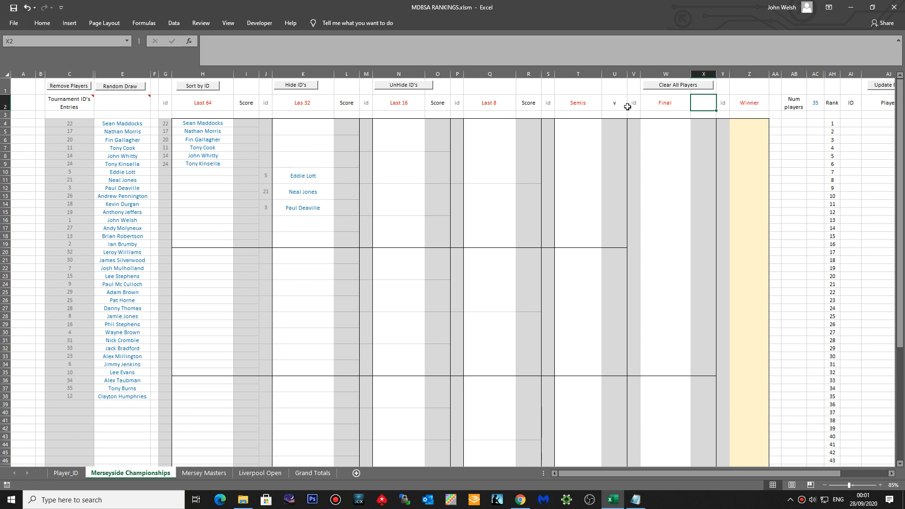
- Copy the Score header from R2 into U2 and X2 for the Semis and Final rounds
{"action": "left_click", "coordinate": [529, 103]}
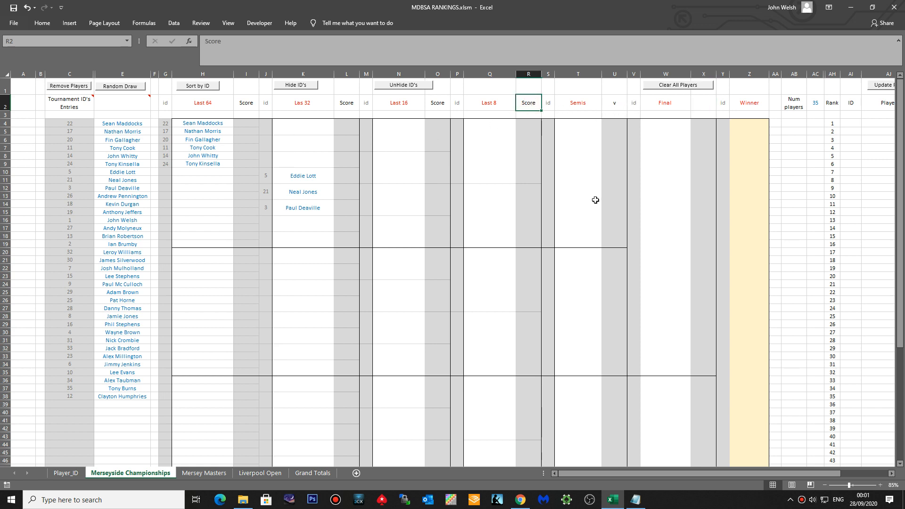
{"action": "key", "text": "ctrl+c"}
{"action": "key", "text": "Right"}
{"action": "key", "text": "Right"}
{"action": "key", "text": "Right"}
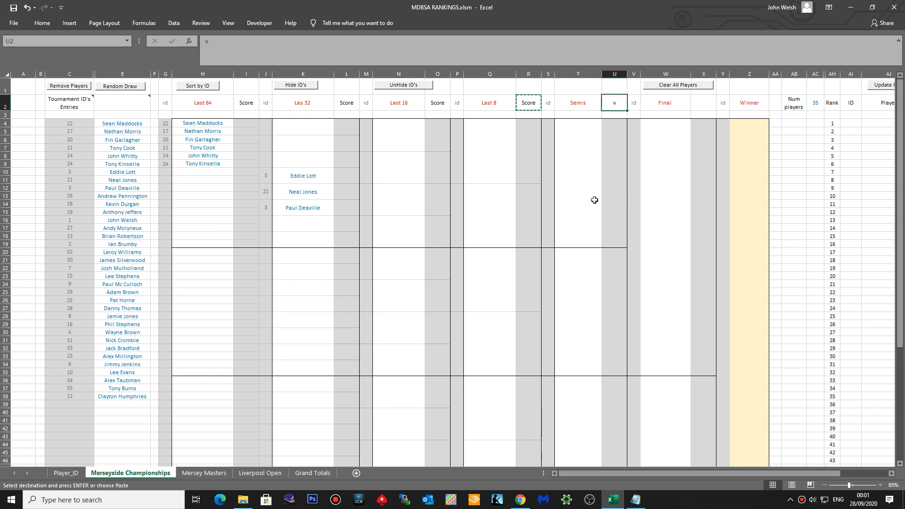
{"action": "key", "text": "ctrl+v"}
{"action": "key", "text": "Right"}
{"action": "key", "text": "Right"}
{"action": "key", "text": "Right"}
{"action": "key", "text": "ctrl+v"}
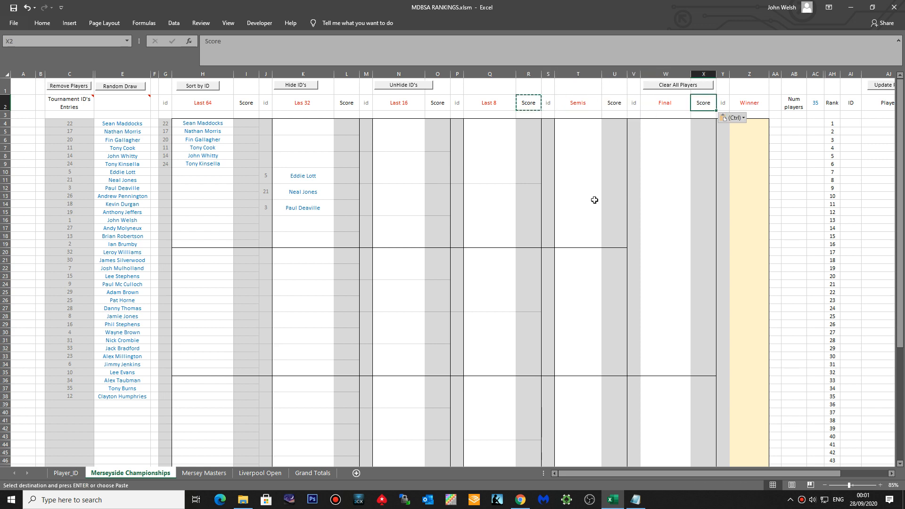
{"action": "left_click", "coordinate": [493, 150]}
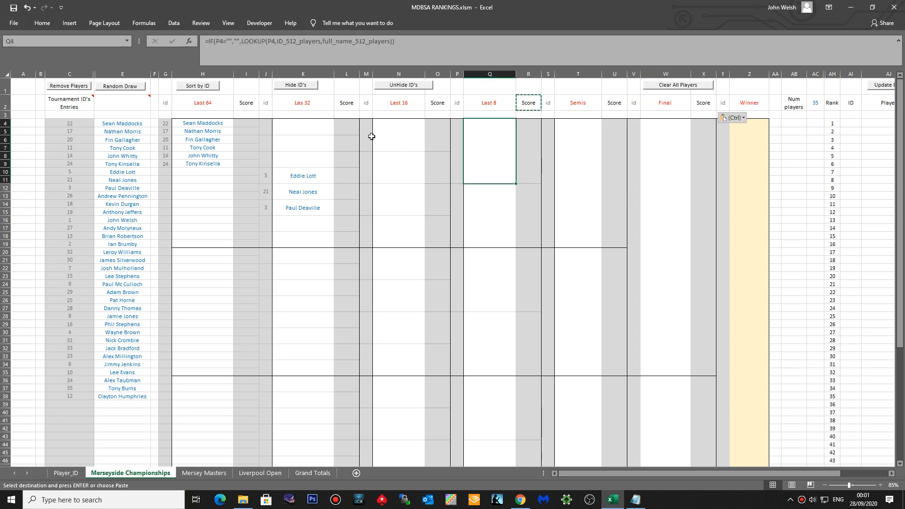
- Enter the Last 64 scores 4, 3, 4, 1, 4 and 0 in I4:I9
{"action": "left_click", "coordinate": [243, 124]}
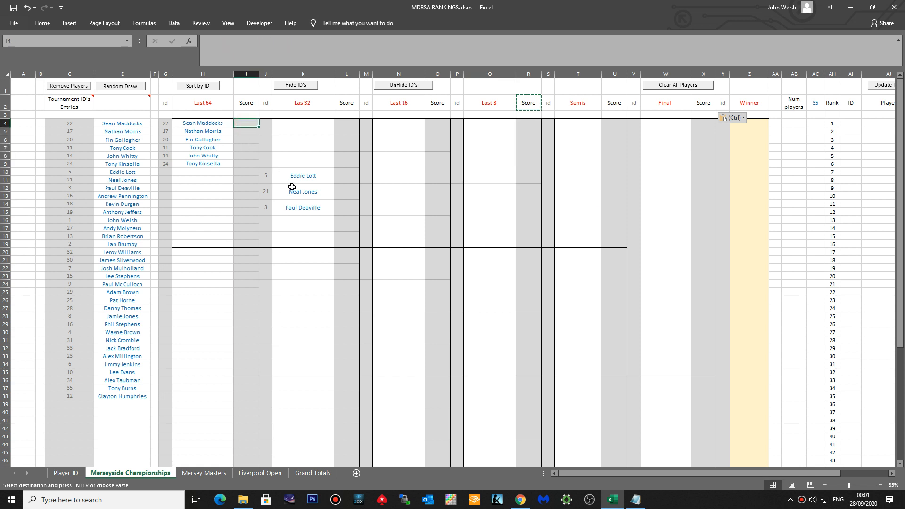
{"action": "type", "text": "4"}
{"action": "key", "text": "Return"}
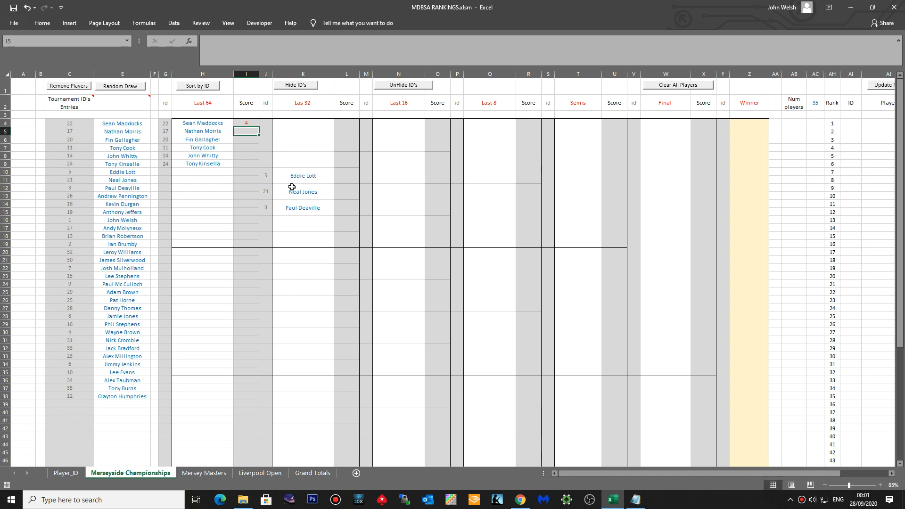
{"action": "type", "text": "3"}
{"action": "key", "text": "Return"}
{"action": "type", "text": "4"}
{"action": "key", "text": "Return"}
{"action": "type", "text": "1"}
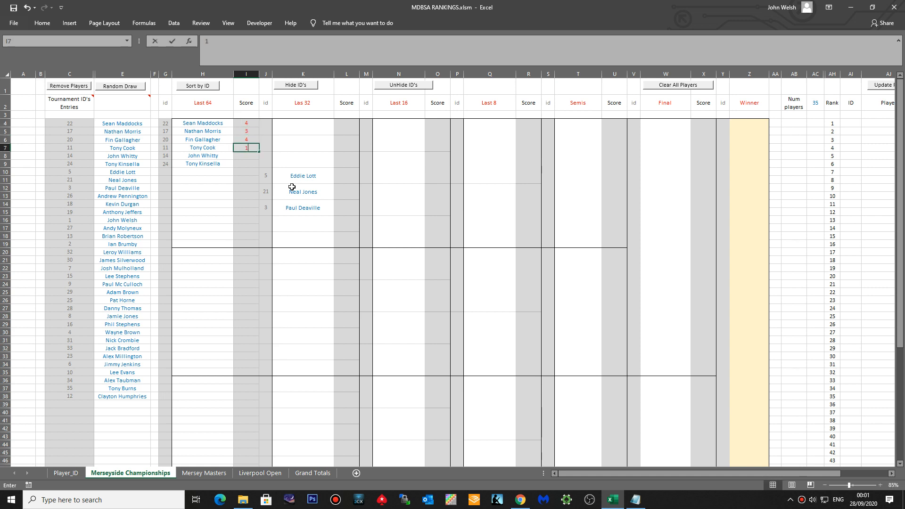
{"action": "key", "text": "Return"}
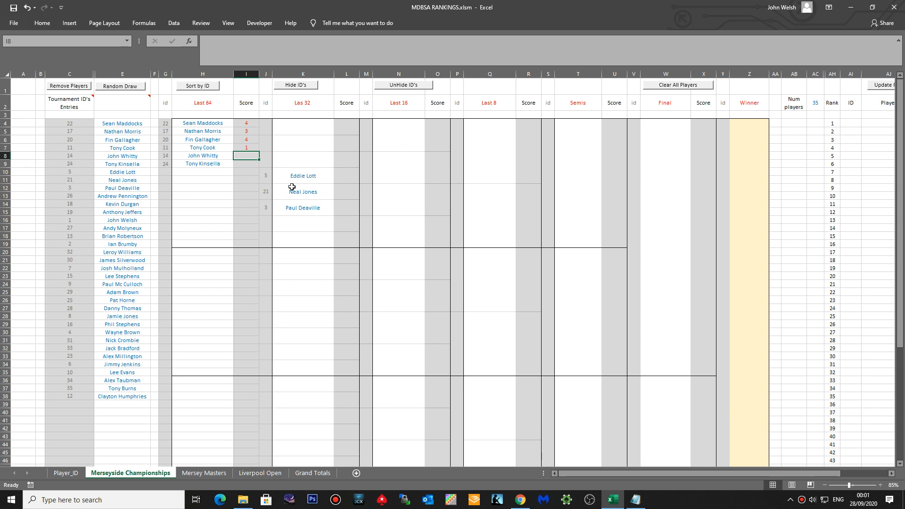
{"action": "type", "text": "4"}
{"action": "key", "text": "Return"}
{"action": "type", "text": "0"}
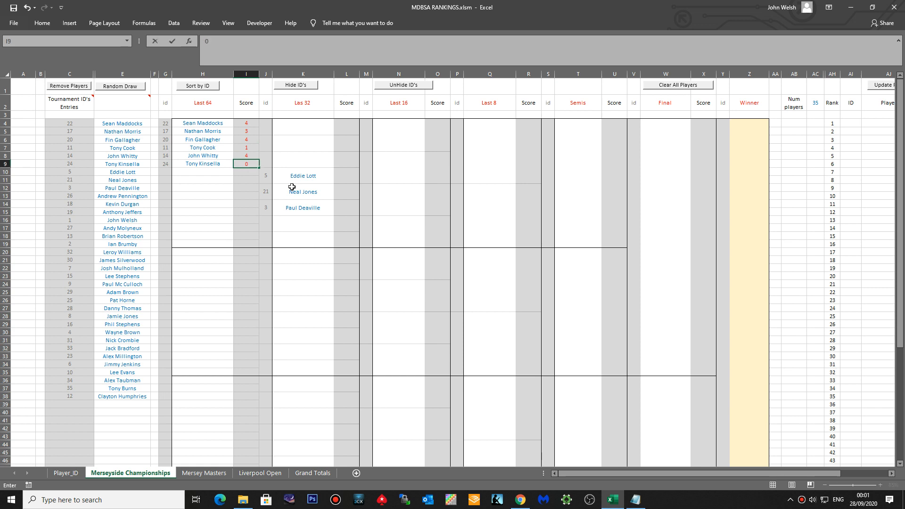
{"action": "key", "text": "Return"}
- Check the player ID of the first Last 64 match winner in G4
{"action": "key", "text": "Up"}
{"action": "key", "text": "Up"}
{"action": "key", "text": "Up"}
{"action": "key", "text": "Up"}
{"action": "key", "text": "Up"}
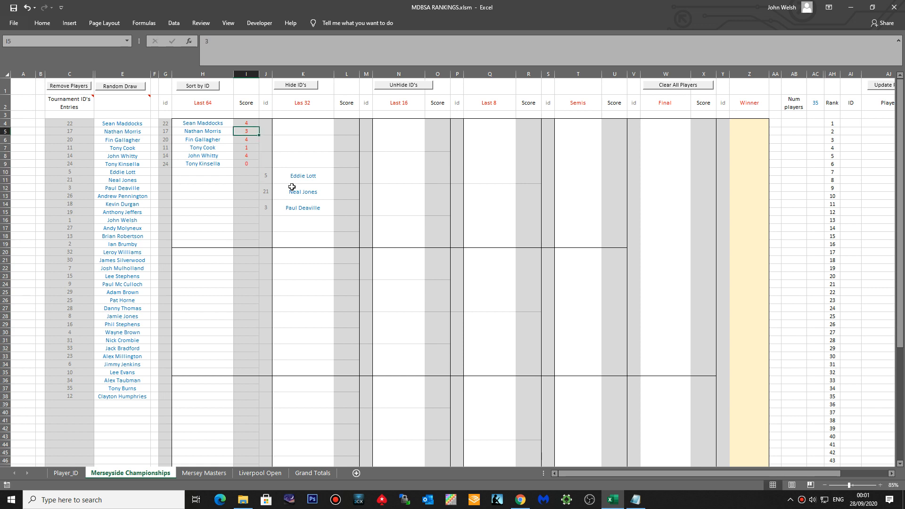
{"action": "key", "text": "Up"}
{"action": "key", "text": "Right"}
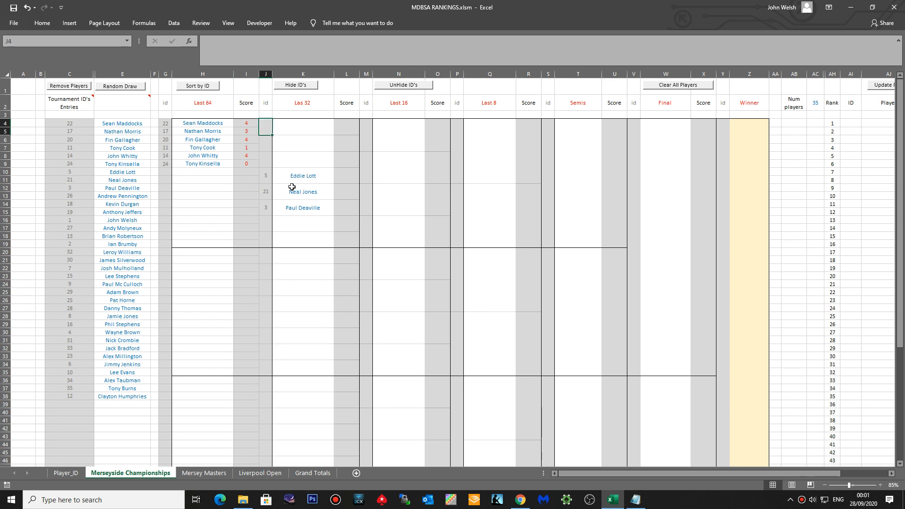
{"action": "key", "text": "Left"}
{"action": "key", "text": "Left"}
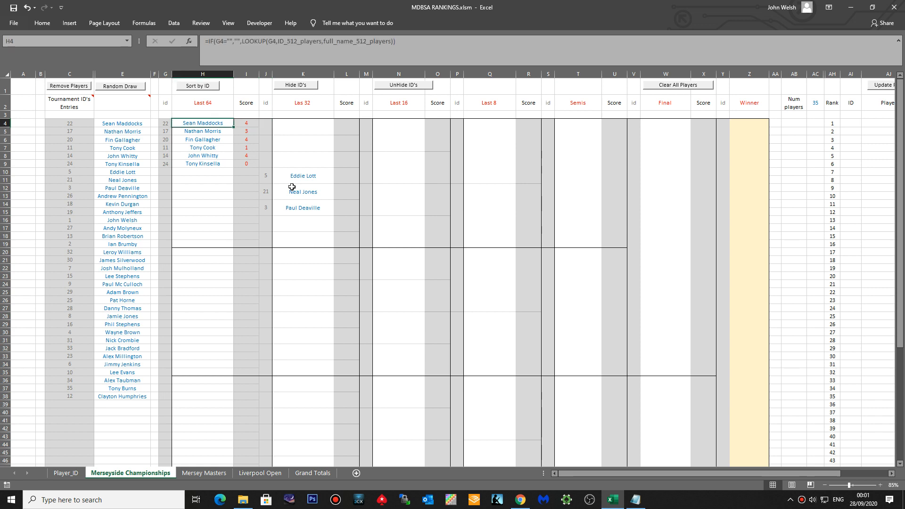
{"action": "key", "text": "Right"}
{"action": "key", "text": "Left"}
{"action": "key", "text": "Right"}
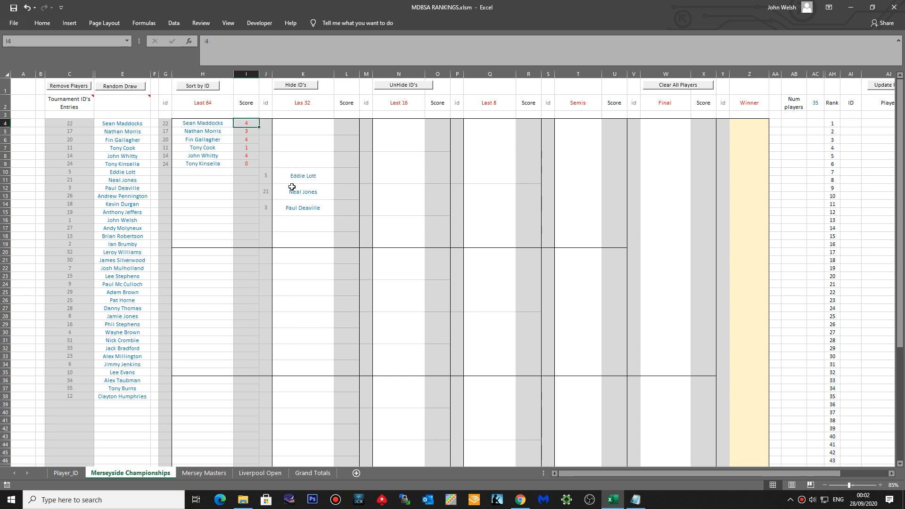
{"action": "key", "text": "Left"}
{"action": "key", "text": "Left"}
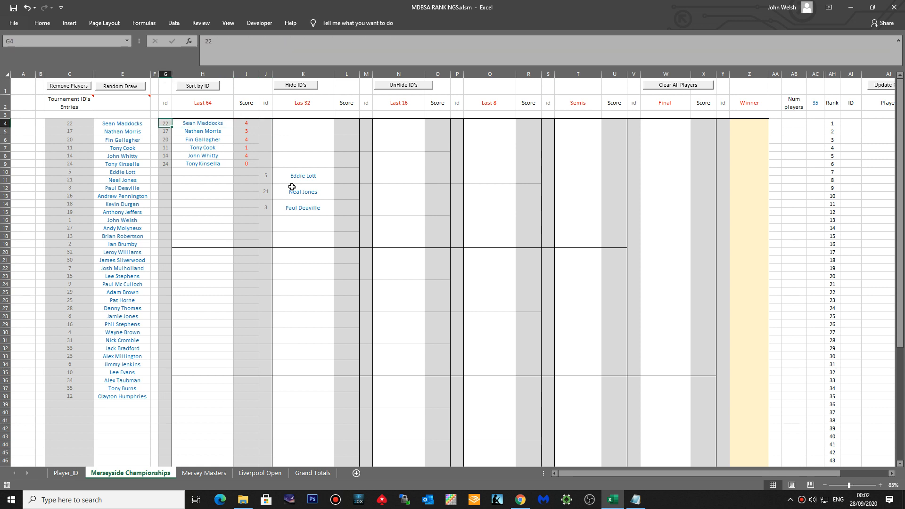
- Enter the winners' IDs 22, 20 and 14 in J4, J6 and J8 of the Las 32 id column
{"action": "key", "text": "Right"}
{"action": "key", "text": "Right"}
{"action": "key", "text": "Right"}
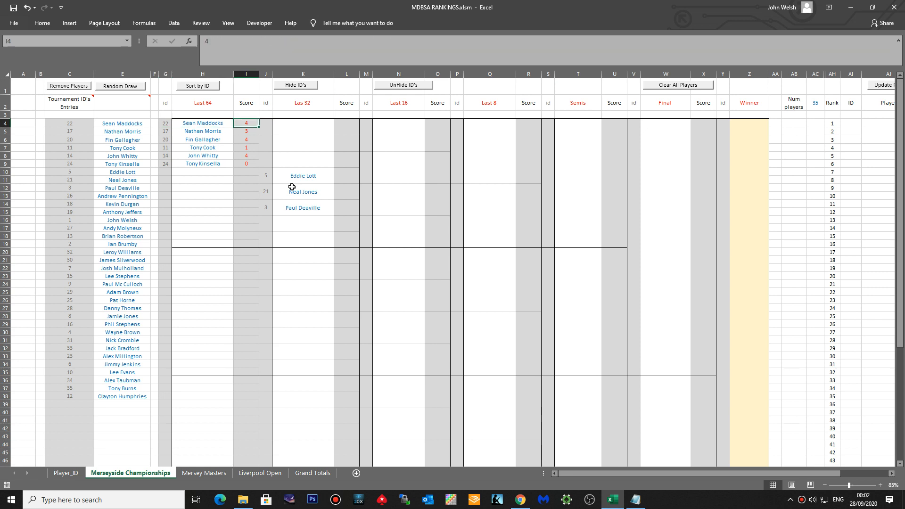
{"action": "type", "text": "22"}
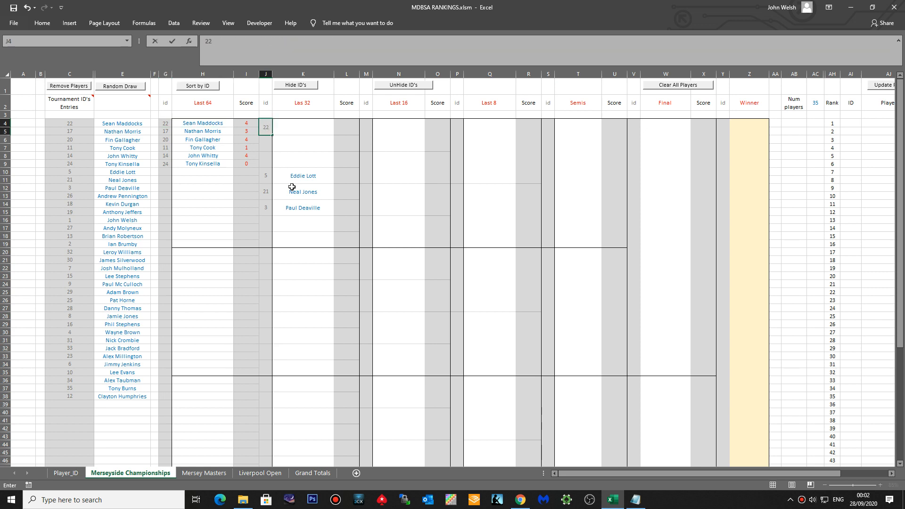
{"action": "key", "text": "Return"}
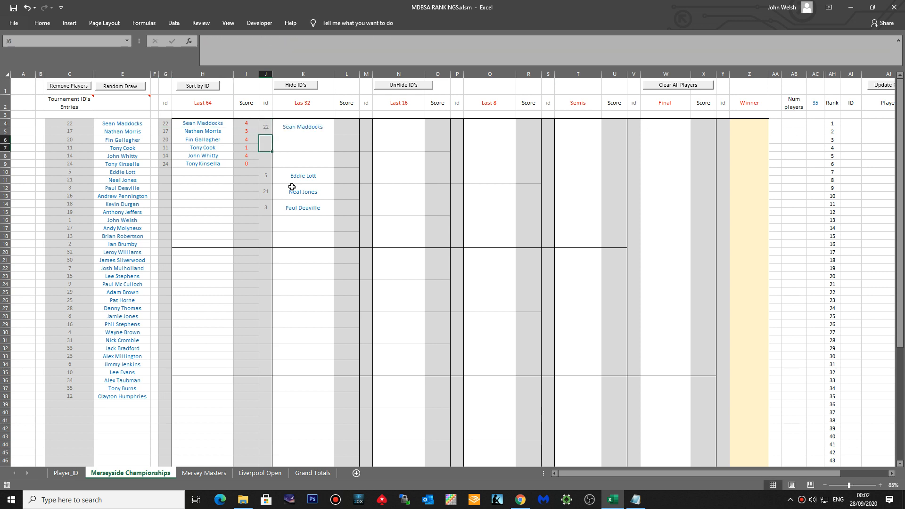
{"action": "type", "text": "20"}
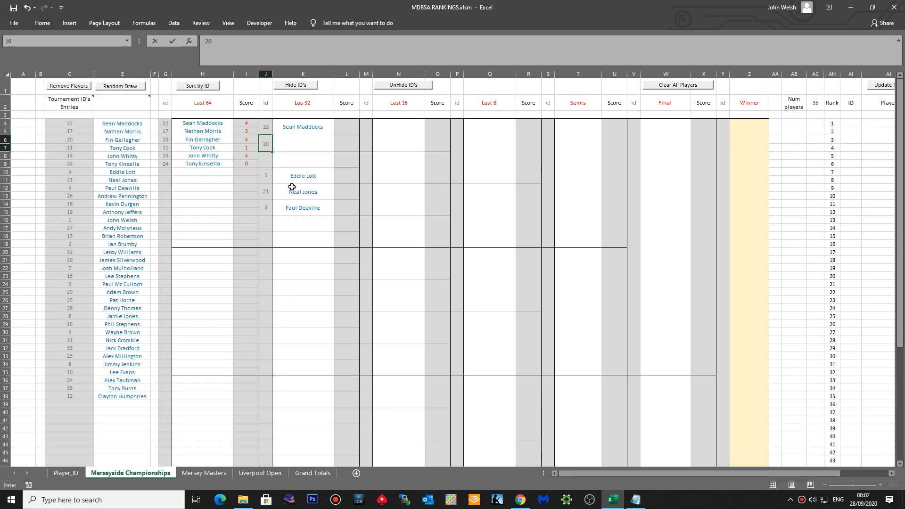
{"action": "key", "text": "Return"}
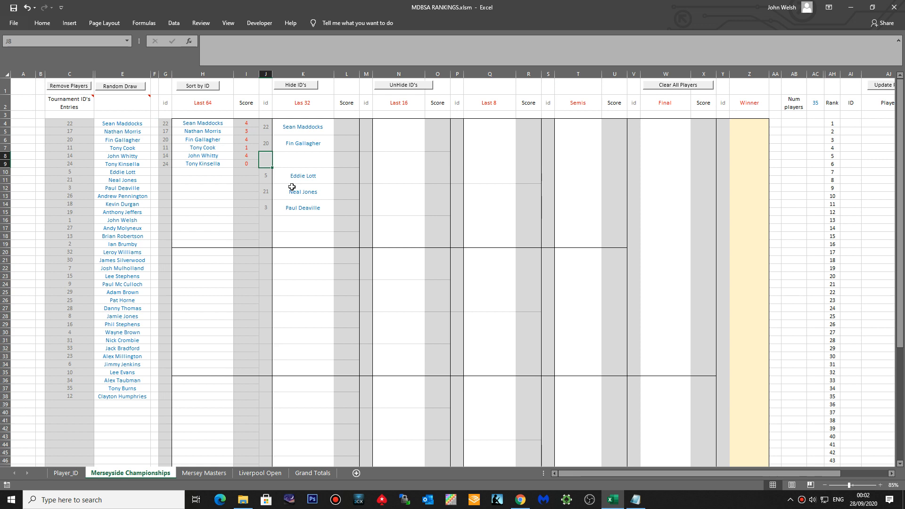
{"action": "type", "text": "14"}
{"action": "key", "text": "Return"}
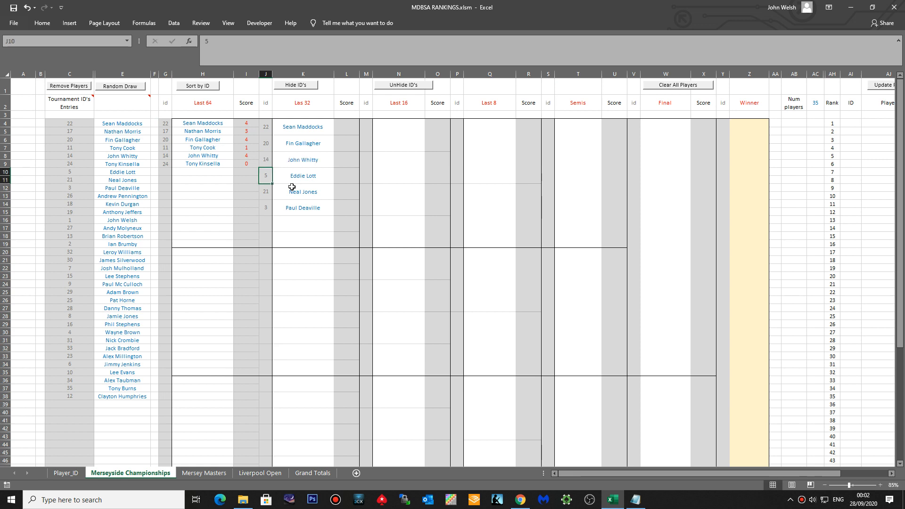
- Enter the Las 32 scores 4, 0, 4, 1, 4 and 0 in L4, L6, L8, L10, L12 and L14
{"action": "key", "text": "Up"}
{"action": "key", "text": "Up"}
{"action": "key", "text": "Up"}
{"action": "key", "text": "Up"}
{"action": "key", "text": "Up"}
{"action": "key", "text": "Up"}
{"action": "key", "text": "Up"}
{"action": "key", "text": "Right"}
{"action": "key", "text": "Right"}
{"action": "key", "text": "Right"}
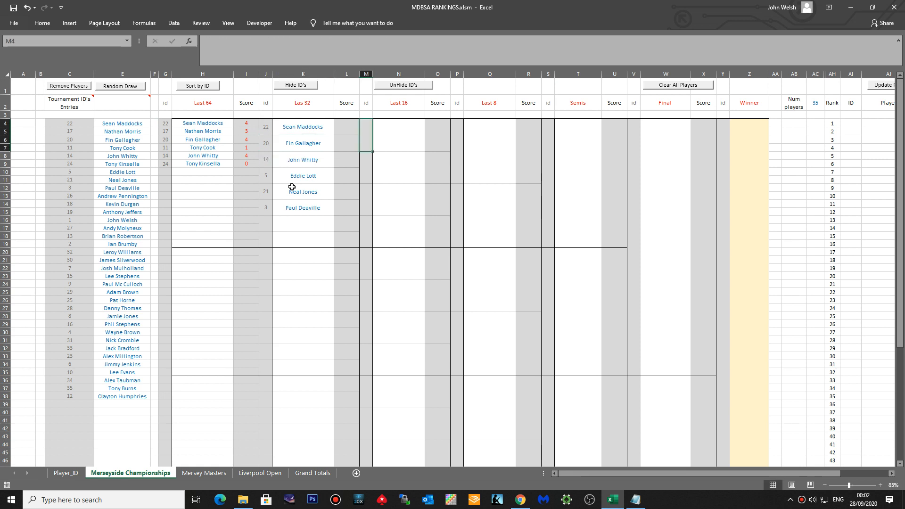
{"action": "key", "text": "Down"}
{"action": "key", "text": "Left"}
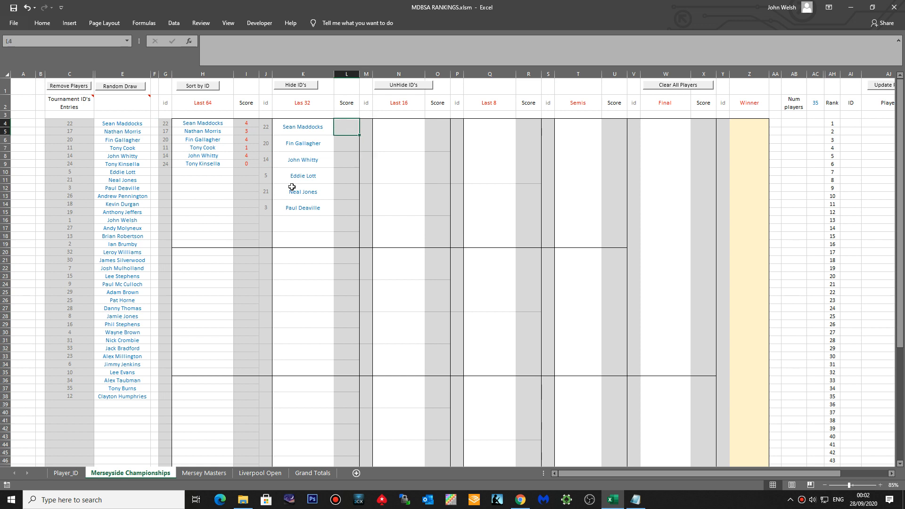
{"action": "type", "text": "4"}
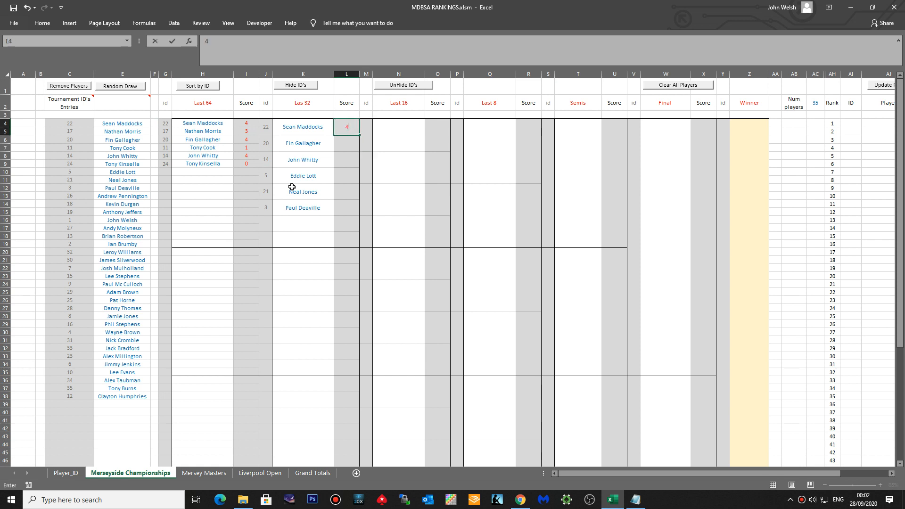
{"action": "key", "text": "Return"}
{"action": "type", "text": "0"}
{"action": "key", "text": "Return"}
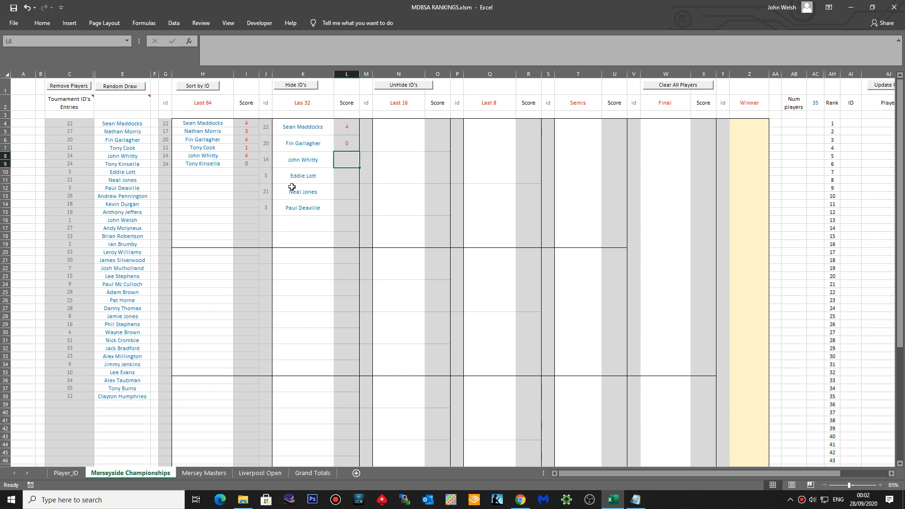
{"action": "type", "text": "4"}
{"action": "key", "text": "Return"}
{"action": "type", "text": "1"}
{"action": "key", "text": "Return"}
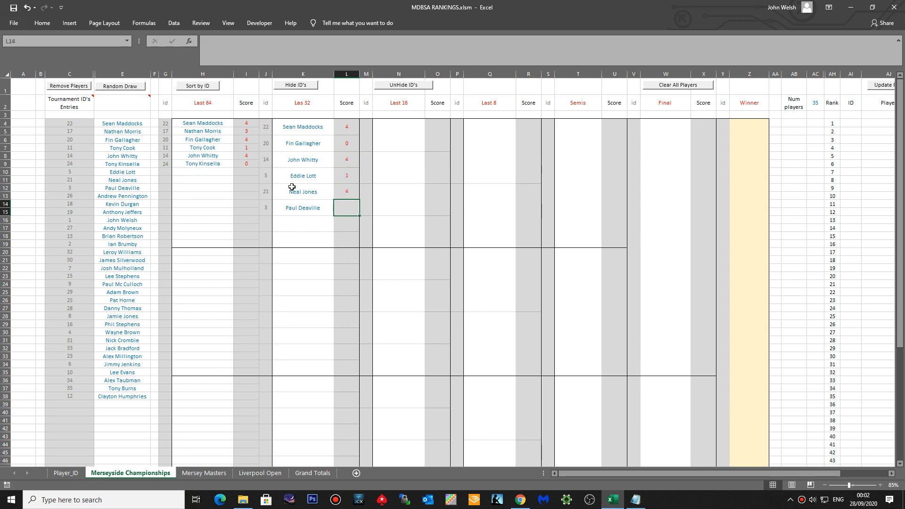
{"action": "type", "text": "4"}
{"action": "key", "text": "Return"}
{"action": "type", "text": "0"}
{"action": "key", "text": "Tab"}
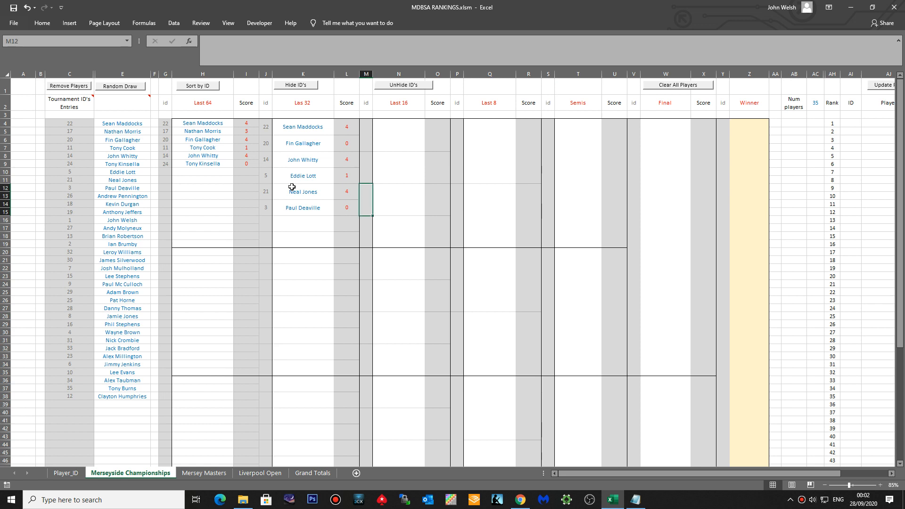
- Enter the Las 32 winners' IDs 22, 14 and 21 in M4, M8 and M12 of the Last 16 id column
{"action": "key", "text": "Up"}
{"action": "key", "text": "Up"}
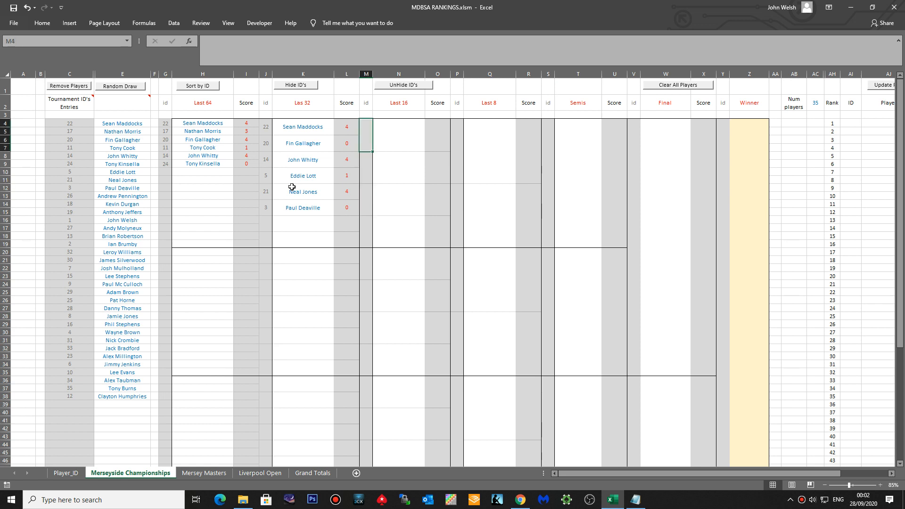
{"action": "type", "text": "22"}
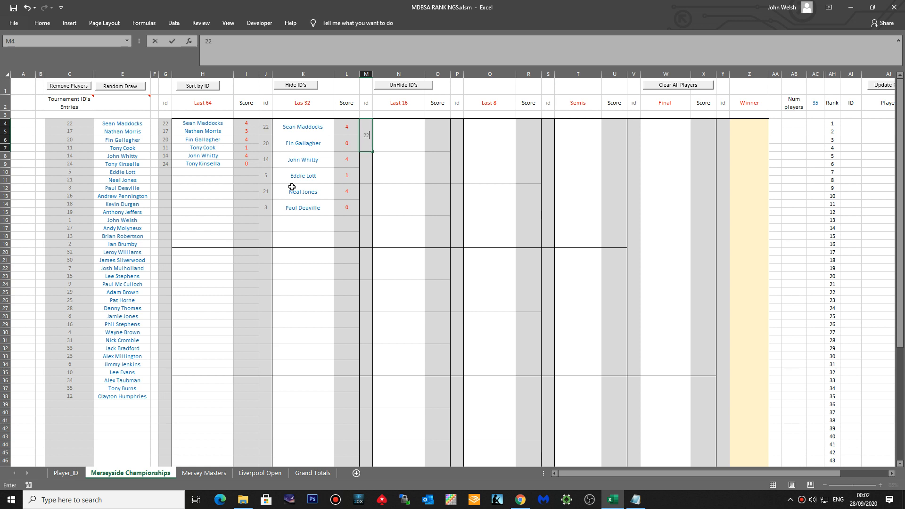
{"action": "key", "text": "Return"}
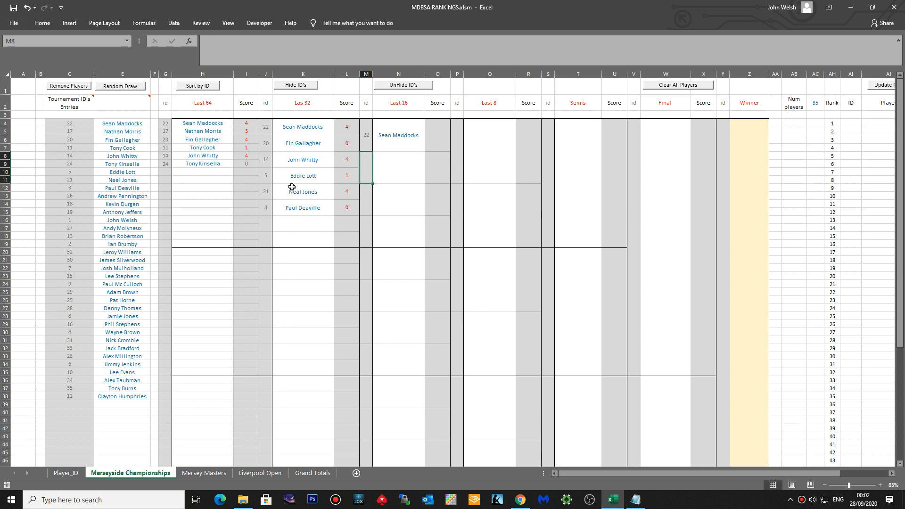
{"action": "type", "text": "14"}
{"action": "key", "text": "Return"}
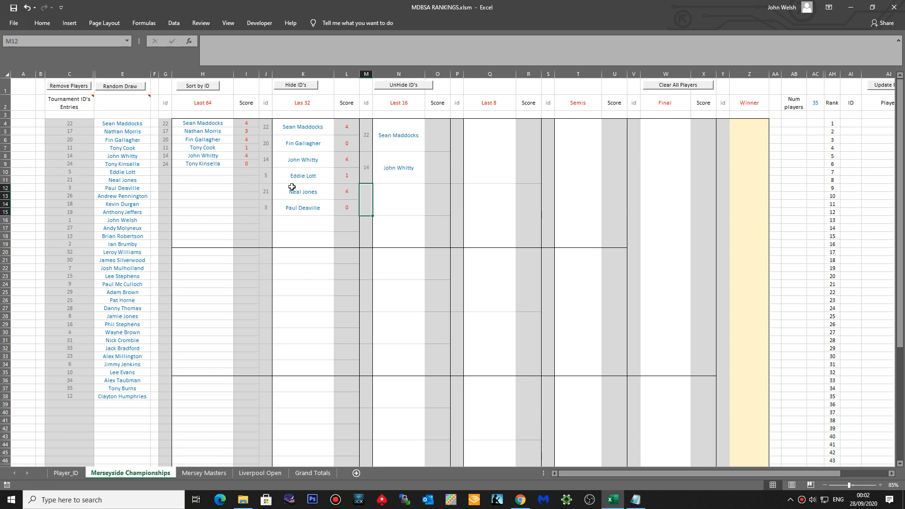
{"action": "type", "text": "21"}
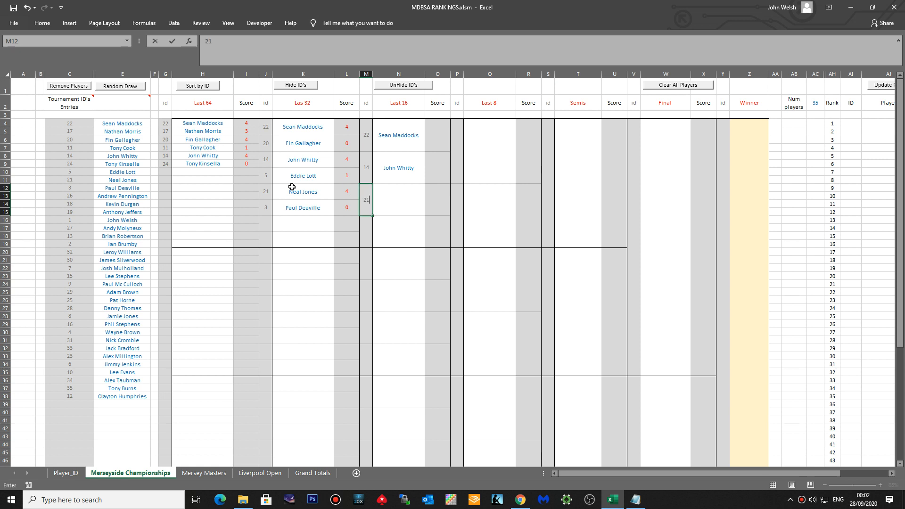
{"action": "key", "text": "Return"}
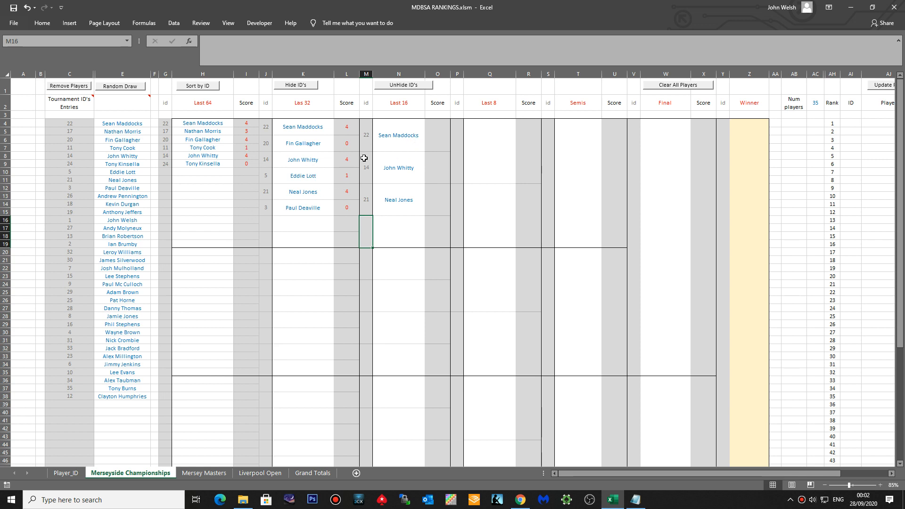
- Hide the ID columns and compare the Multiplier in AN1 across the Merseyside Championships, Mersey Masters and Liverpool Open sheets
{"action": "left_click", "coordinate": [301, 85]}
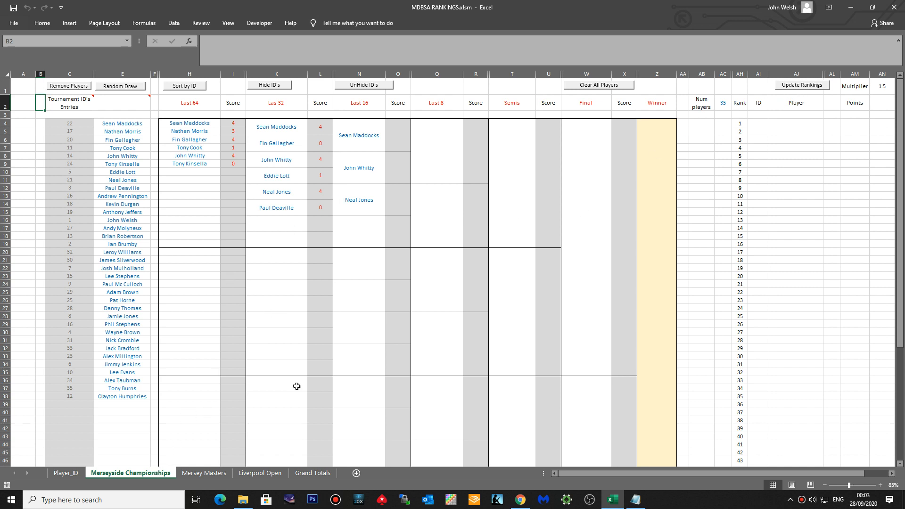
{"action": "left_click", "coordinate": [883, 86]}
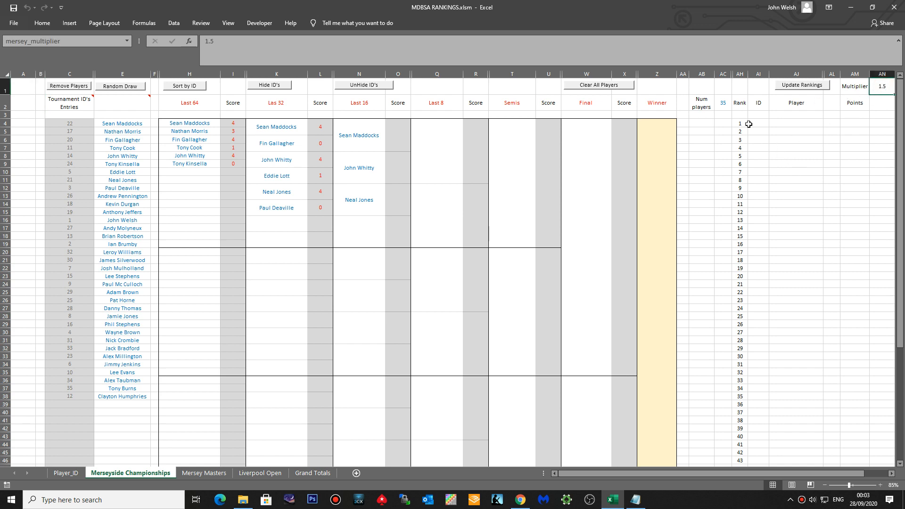
{"action": "left_click", "coordinate": [204, 473]}
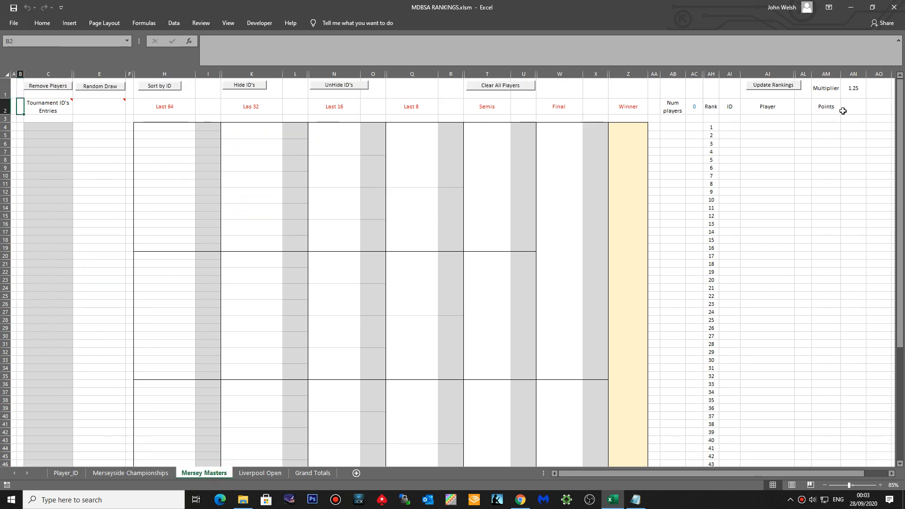
{"action": "left_click", "coordinate": [854, 89]}
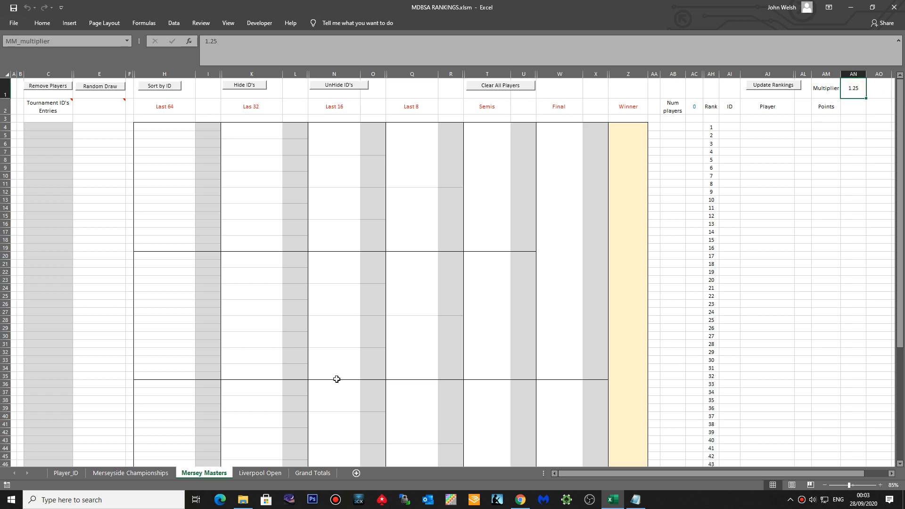
{"action": "left_click", "coordinate": [260, 473]}
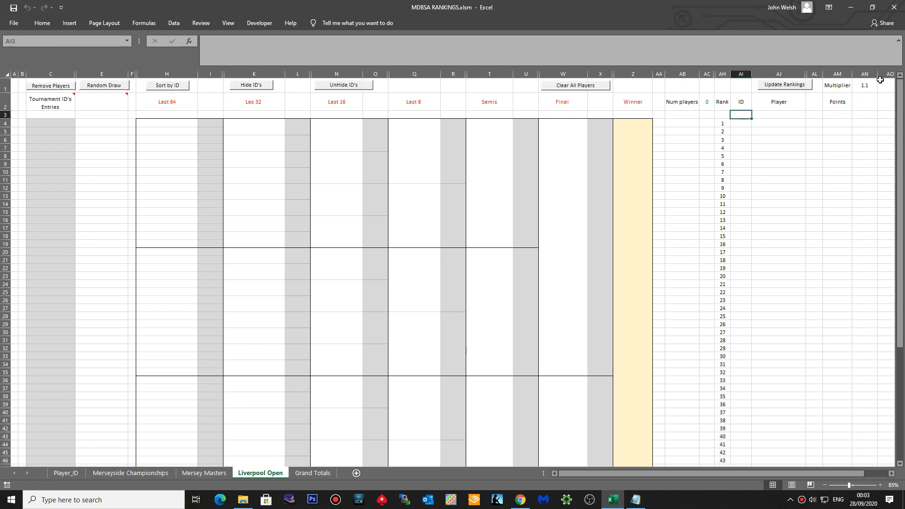
{"action": "left_click", "coordinate": [865, 87]}
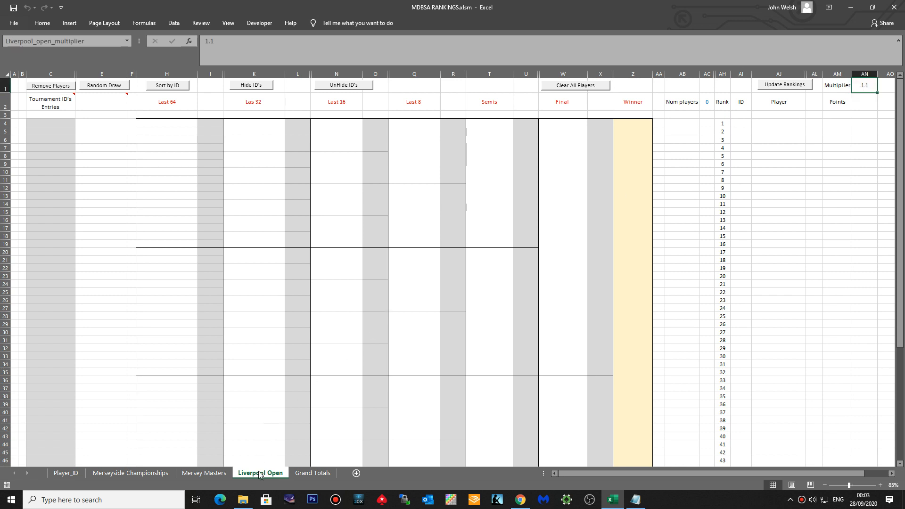
{"action": "left_click", "coordinate": [213, 474]}
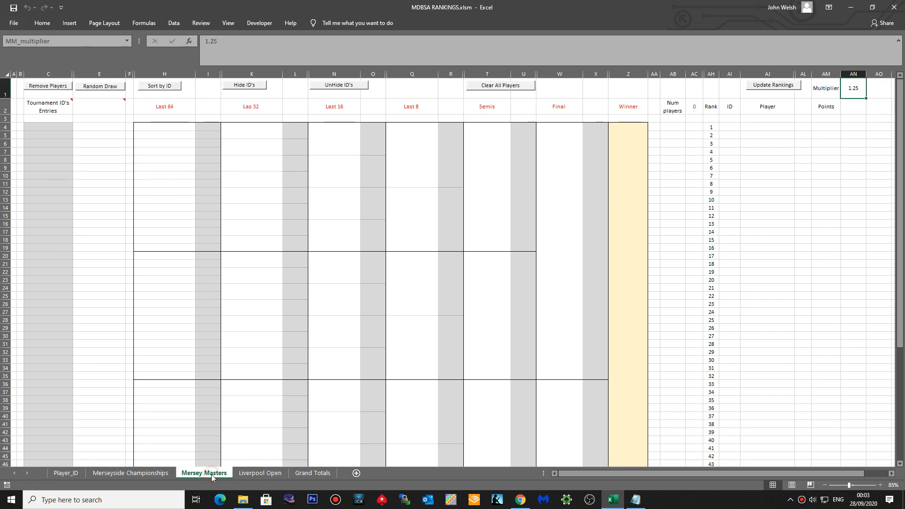
{"action": "left_click", "coordinate": [146, 474]}
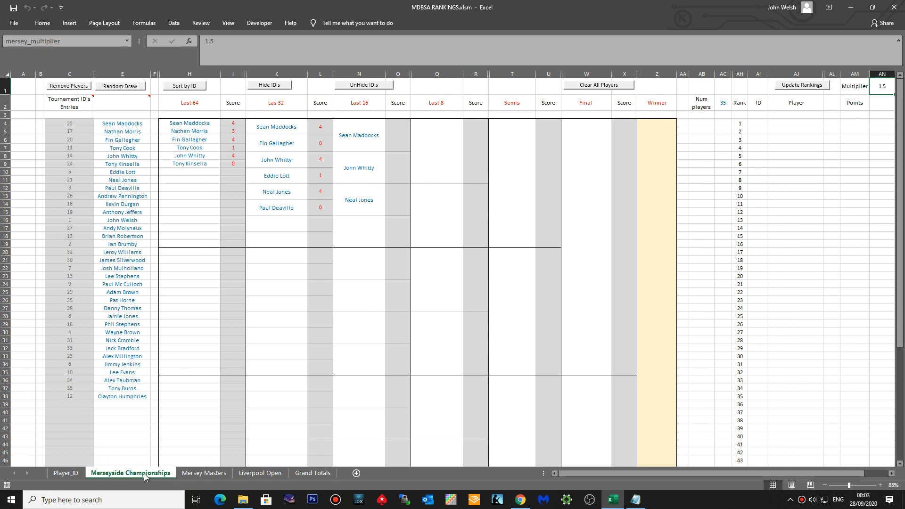
{"action": "left_click", "coordinate": [191, 475]}
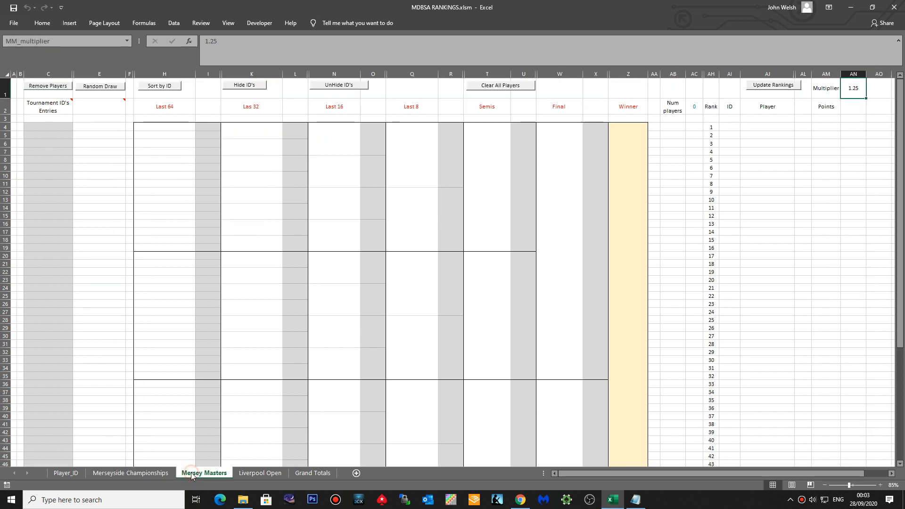
{"action": "left_click", "coordinate": [258, 473]}
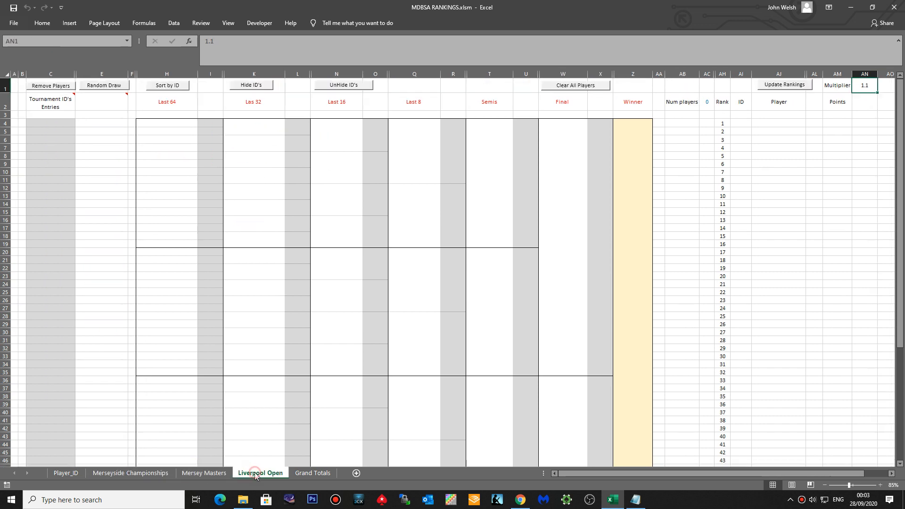
{"action": "left_click", "coordinate": [142, 474]}
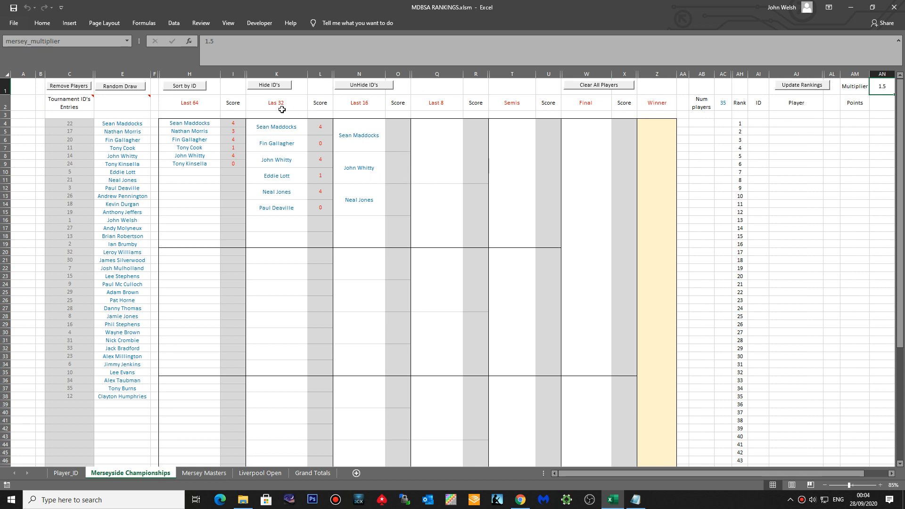
- Unhide the ID columns and enter the Last 16 scores 4, 1, 4 and 0 in O4, O8, O12 and O16
{"action": "left_click", "coordinate": [366, 86]}
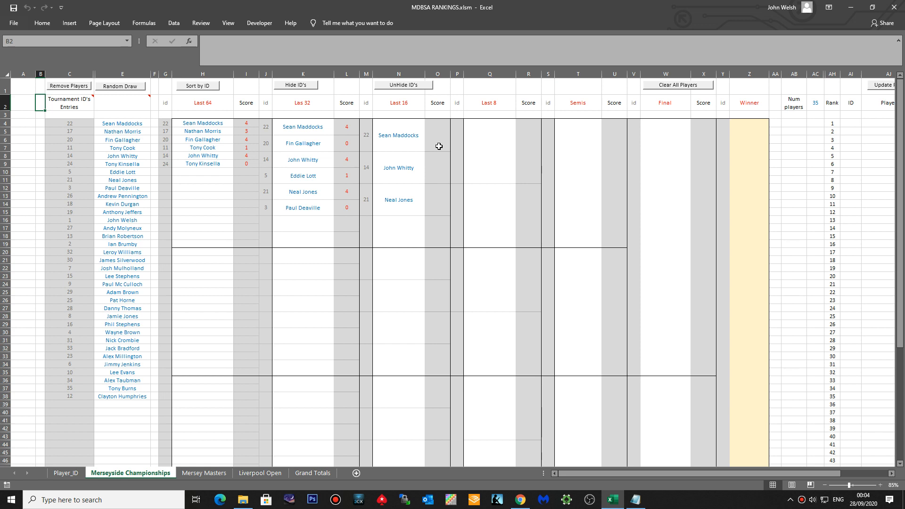
{"action": "left_click", "coordinate": [439, 146]}
{"action": "type", "text": "4"}
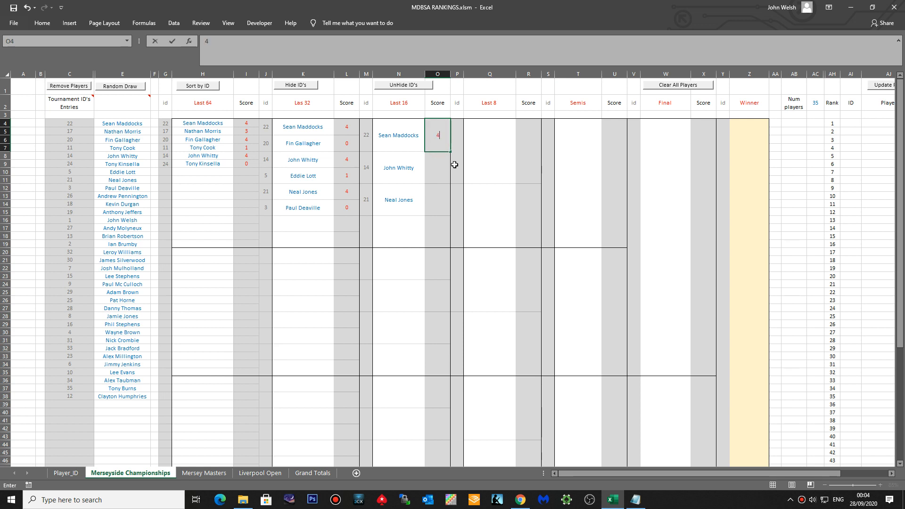
{"action": "key", "text": "Return"}
{"action": "type", "text": "1"}
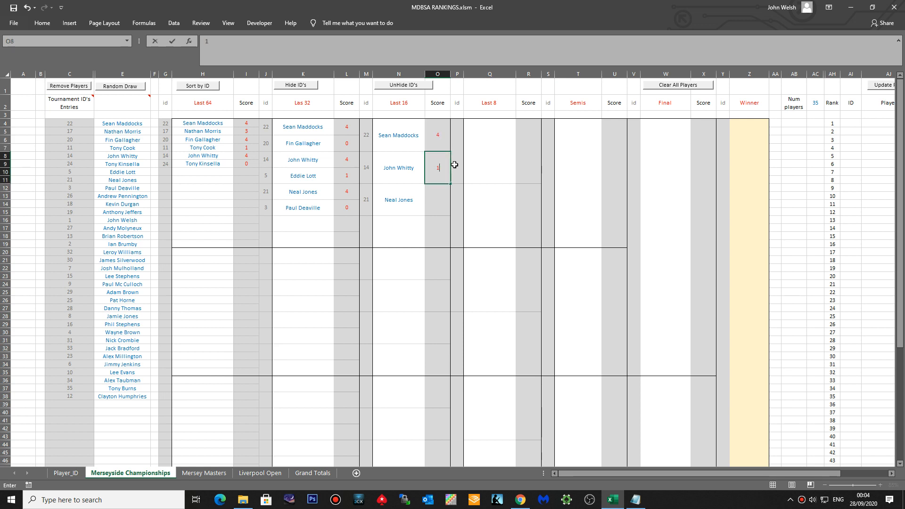
{"action": "key", "text": "Return"}
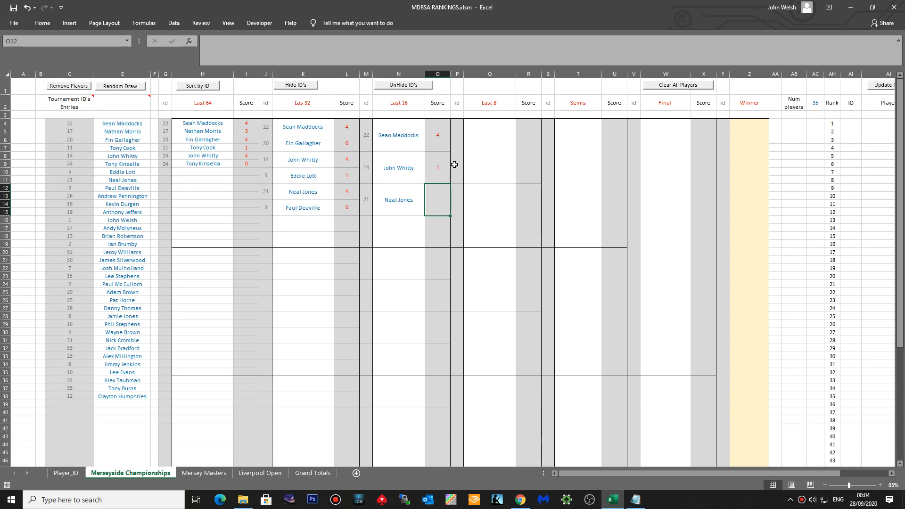
{"action": "type", "text": "4"}
{"action": "key", "text": "Return"}
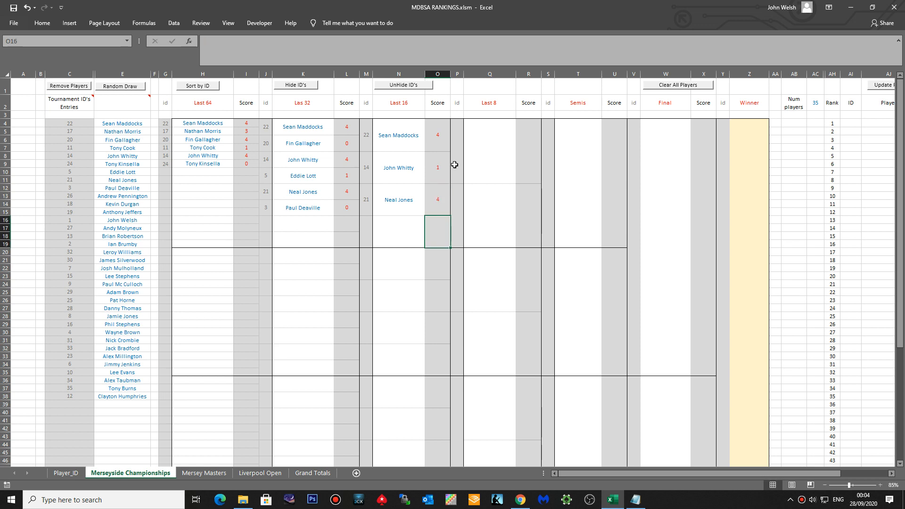
{"action": "type", "text": "0"}
- Check the first player's ID in the Last 64, Las 32 and Last 16 id columns, in G4, J4 and M4
{"action": "left_click", "coordinate": [166, 125]}
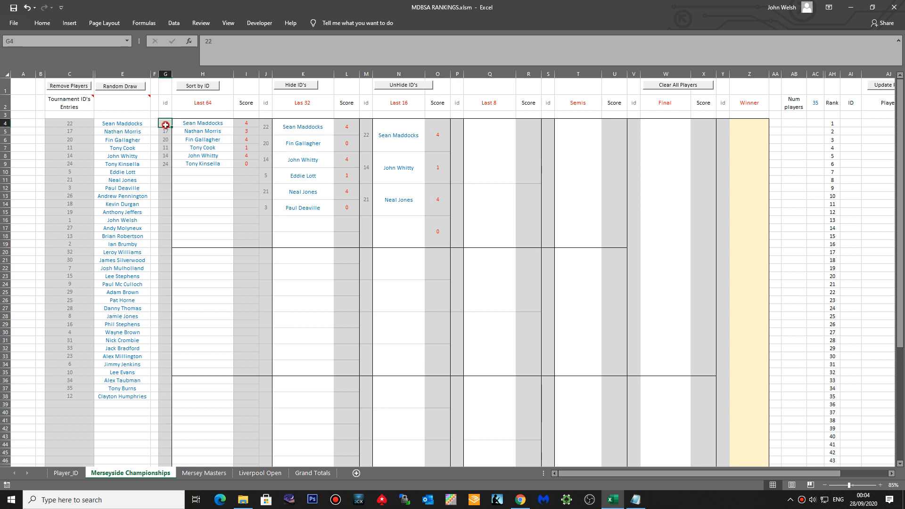
{"action": "left_click", "coordinate": [263, 127]}
{"action": "left_click", "coordinate": [362, 138]}
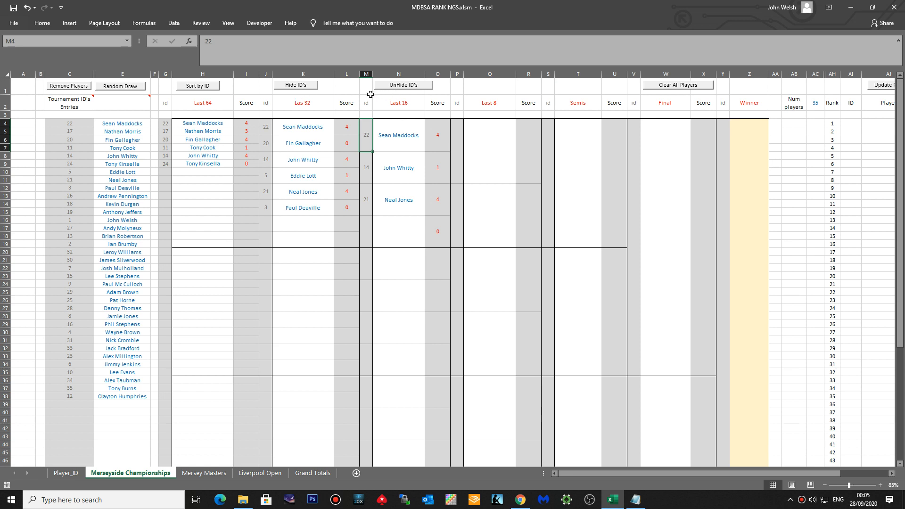
- Hide the ID columns and update the Merseyside Championships rankings
{"action": "left_click", "coordinate": [306, 86]}
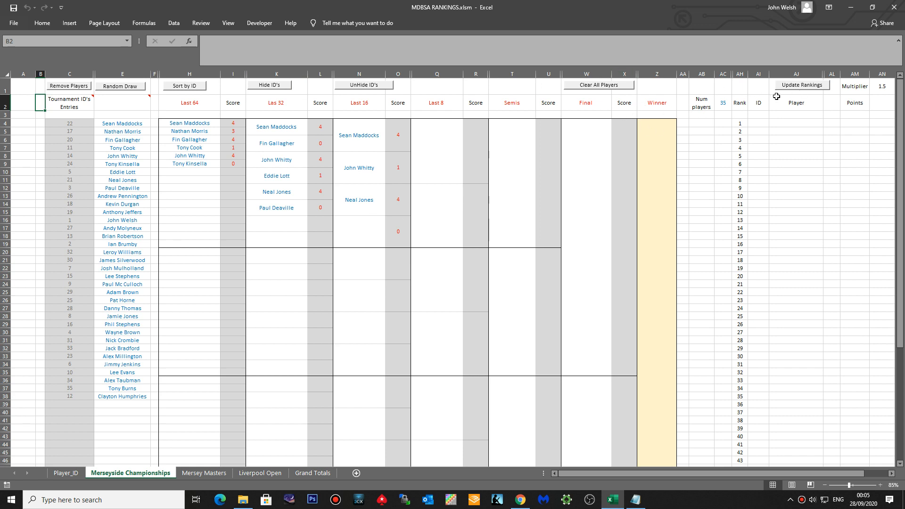
{"action": "left_click", "coordinate": [824, 87]}
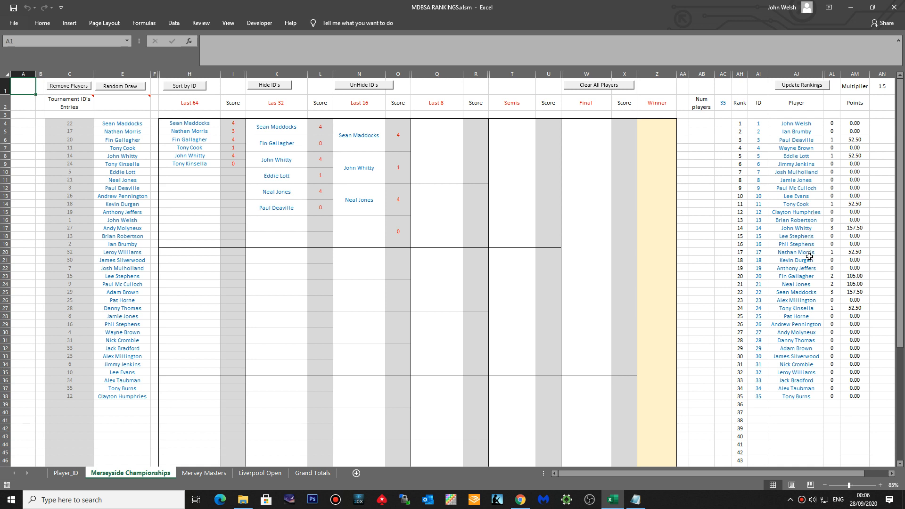
- Examine the points and their formulas in the rankings for the players with IDs 22, 21 and 14
{"action": "left_click", "coordinate": [852, 295]}
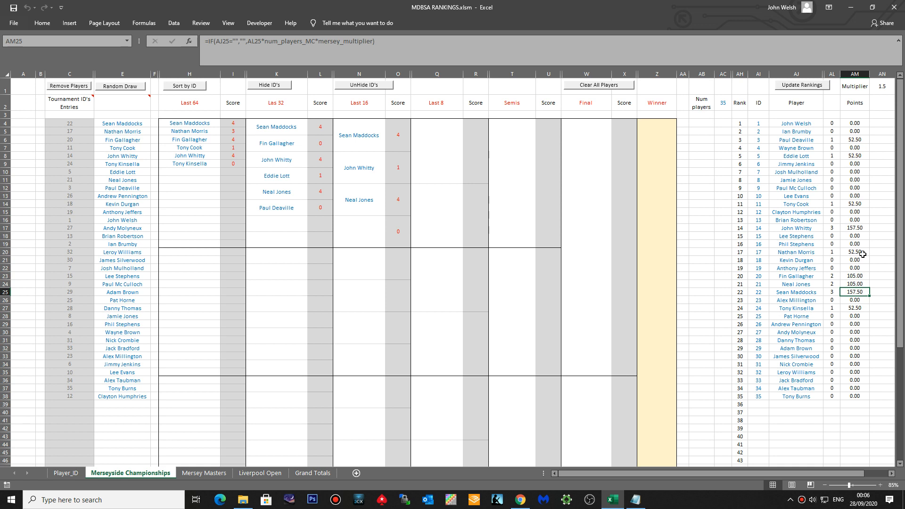
{"action": "left_click", "coordinate": [865, 284]}
{"action": "left_click", "coordinate": [820, 228]}
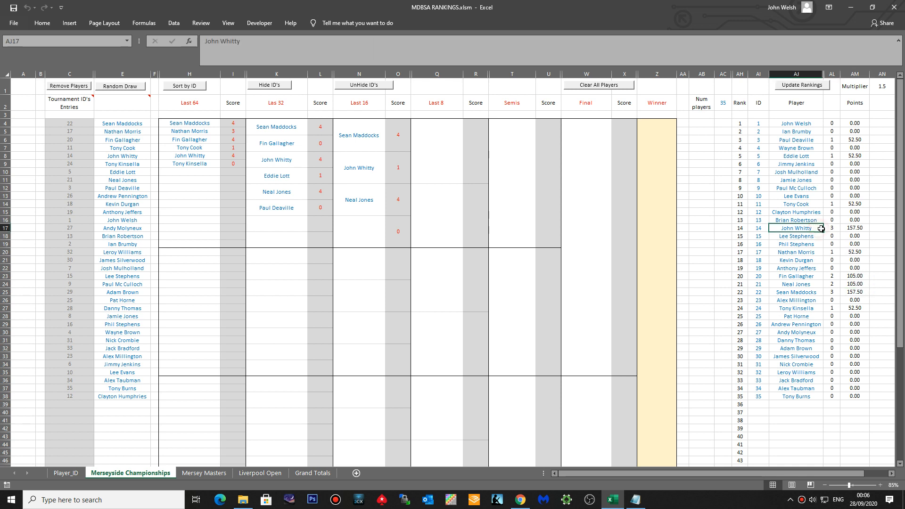
{"action": "left_click", "coordinate": [846, 228]}
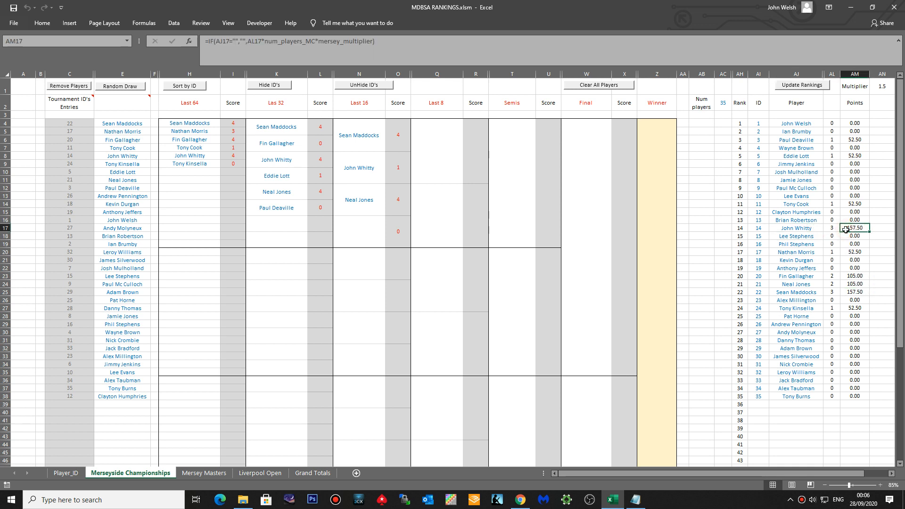
- Rerun the Merseyside Championships rankings update and check the points formula for the player with ID 21
{"action": "left_click", "coordinate": [861, 292]}
{"action": "left_click", "coordinate": [792, 89]}
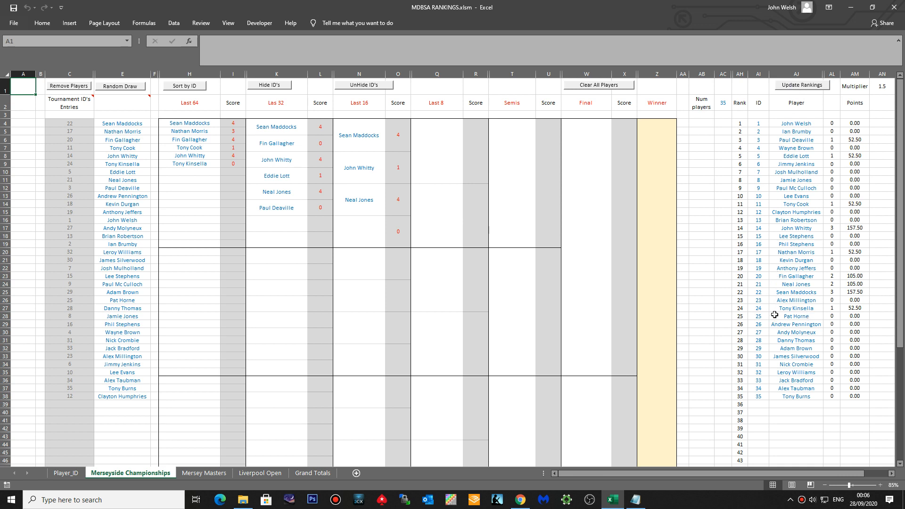
{"action": "left_click", "coordinate": [784, 286]}
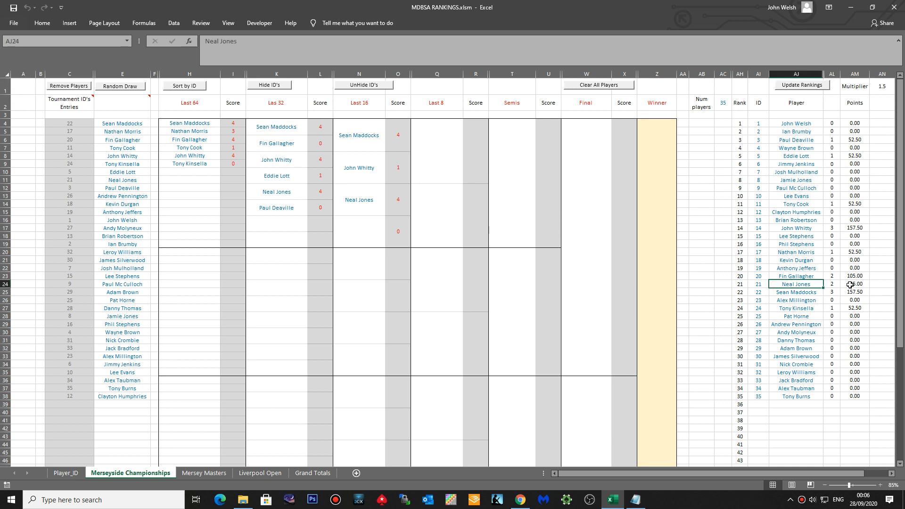
{"action": "left_click", "coordinate": [850, 284]}
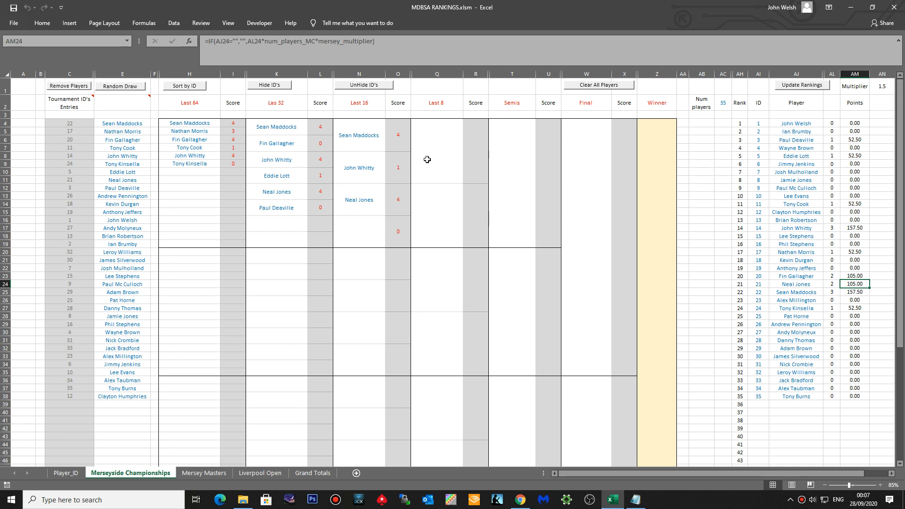
- Unhide the ID columns and enter the Last 8 player IDs 22 in P4 and 21 in P12
{"action": "left_click", "coordinate": [359, 88]}
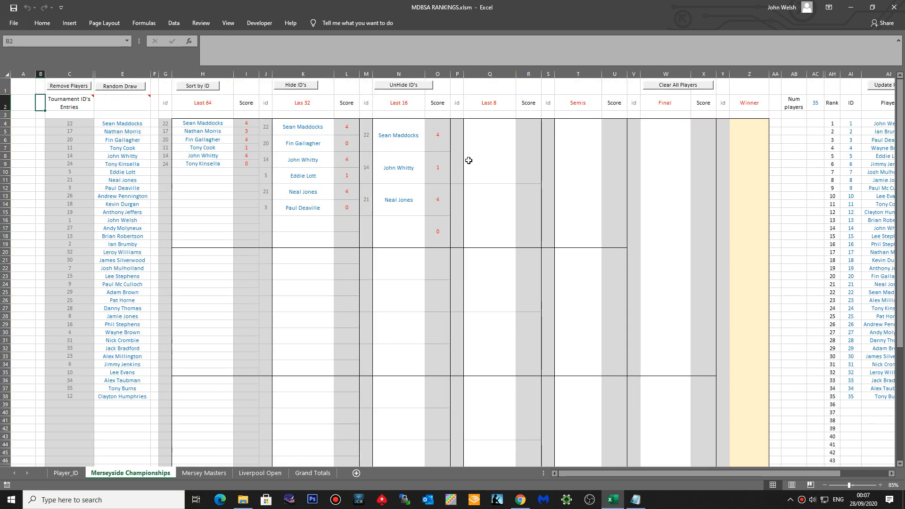
{"action": "left_click", "coordinate": [460, 150]}
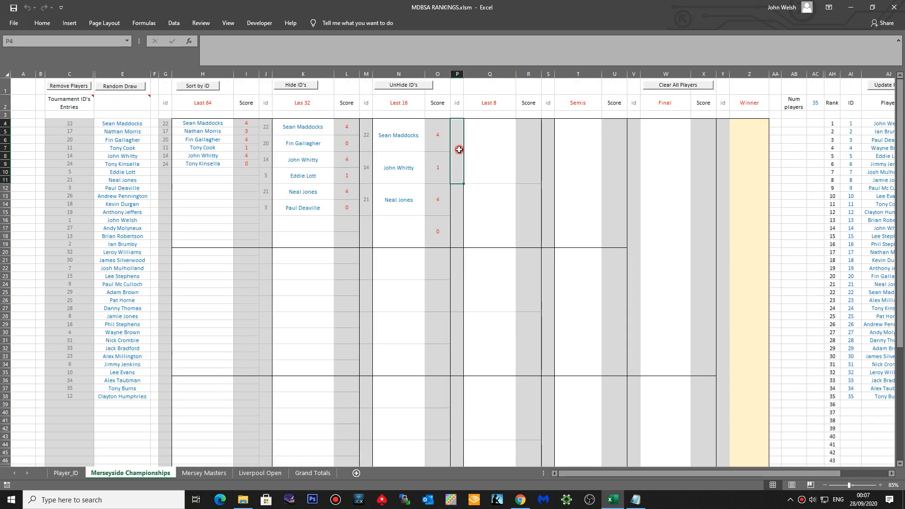
{"action": "type", "text": "22"}
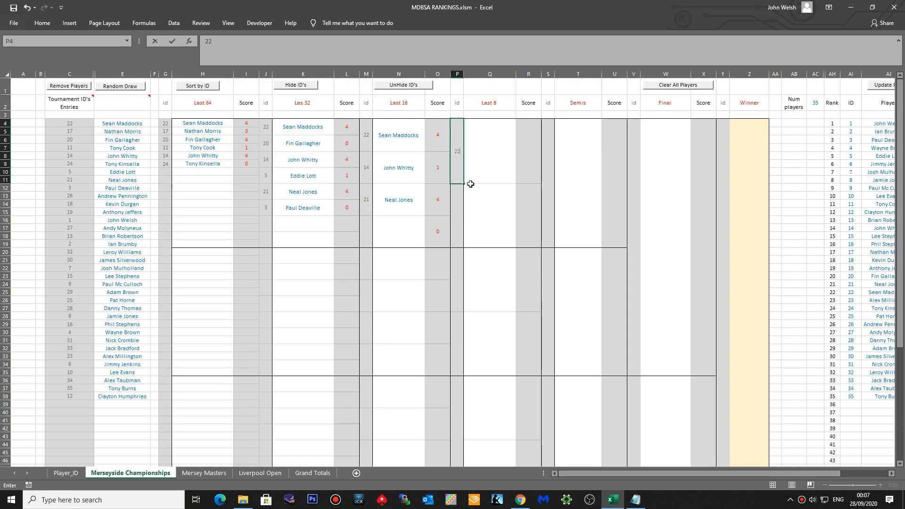
{"action": "key", "text": "Return"}
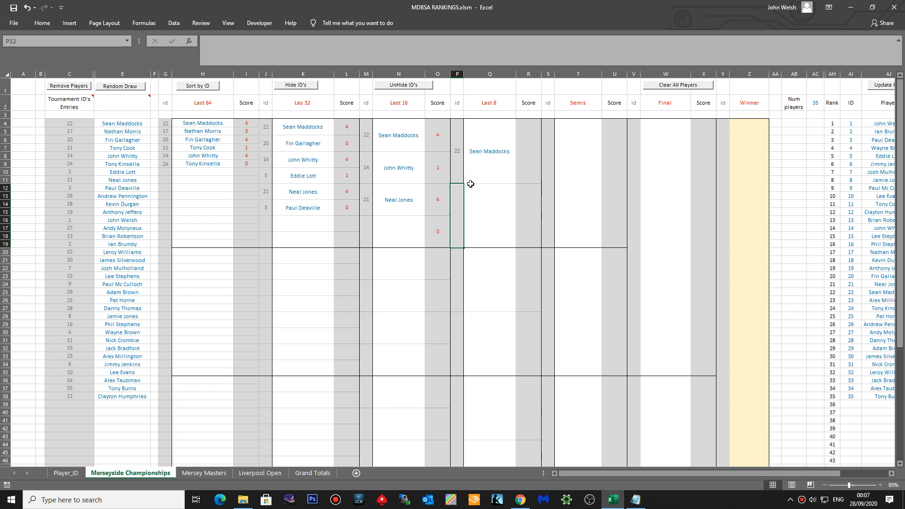
{"action": "type", "text": "21"}
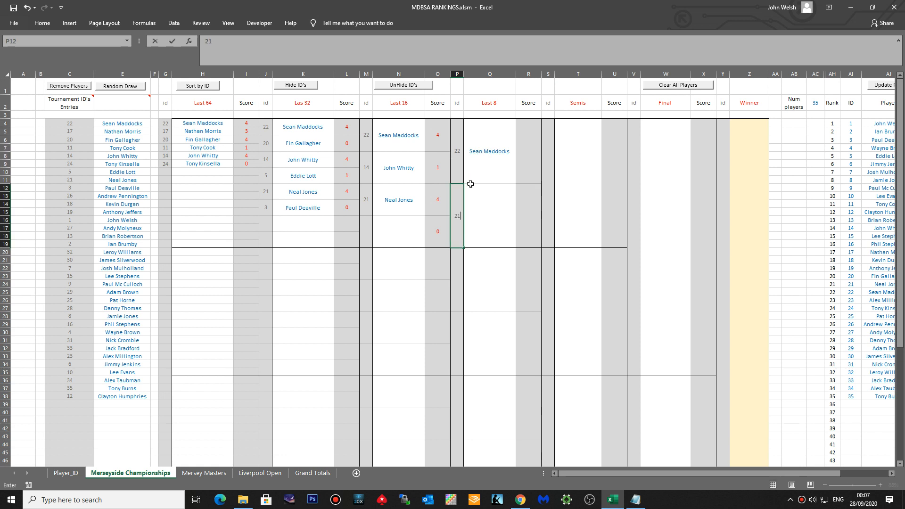
{"action": "key", "text": "Return"}
- Enter the Last 8 scores 4 in R4 and 2 in R12
{"action": "key", "text": "Up"}
{"action": "key", "text": "Up"}
{"action": "key", "text": "Right"}
{"action": "key", "text": "Right"}
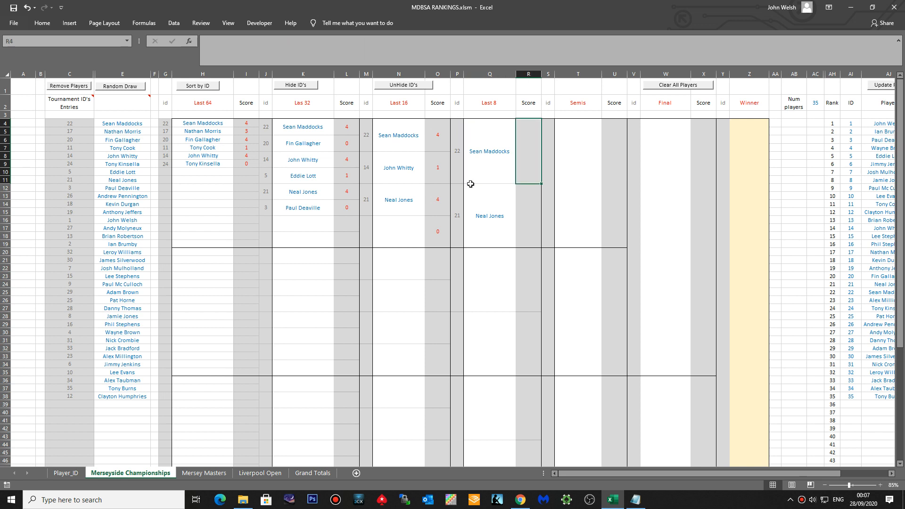
{"action": "type", "text": "4"}
{"action": "key", "text": "Return"}
{"action": "type", "text": "2"}
{"action": "key", "text": "Return"}
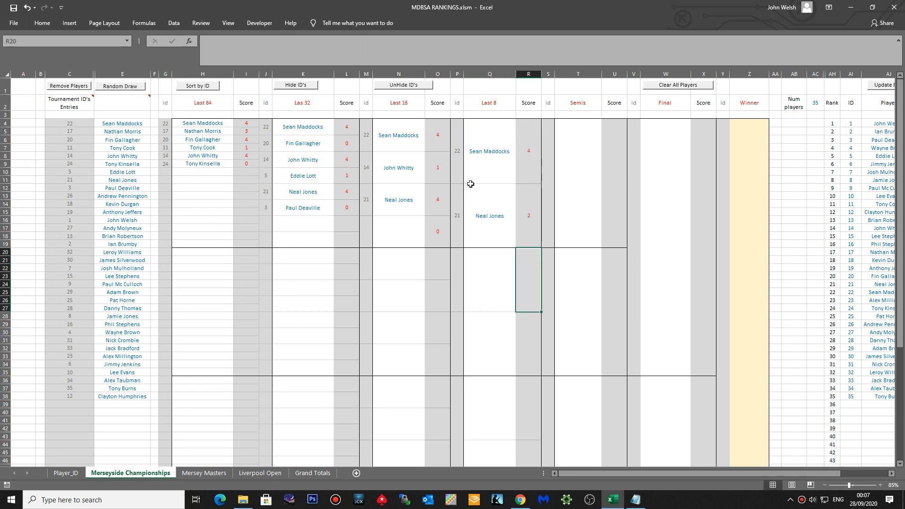
- Advance the Last 8 winner to the Semis by entering ID 22 in S4
{"action": "key", "text": "Up"}
{"action": "key", "text": "Up"}
{"action": "key", "text": "Right"}
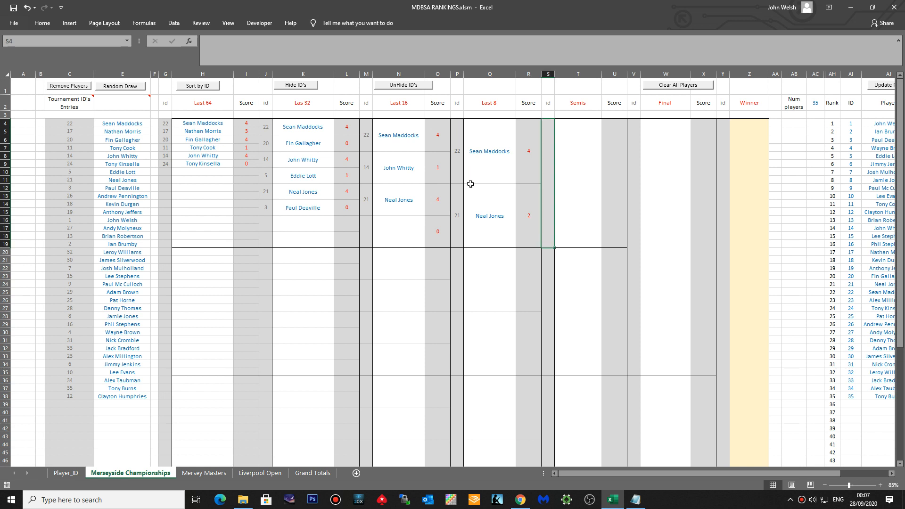
{"action": "type", "text": "22"}
{"action": "key", "text": "Return"}
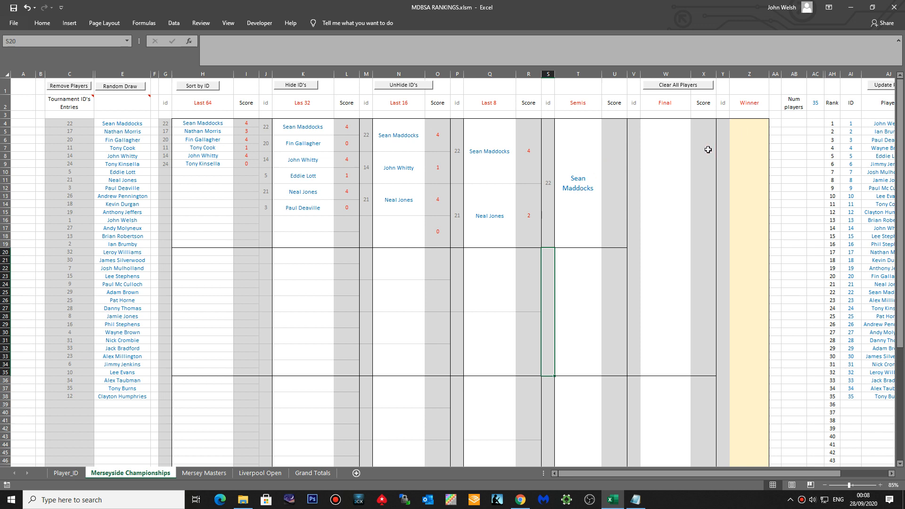
- Hide the ID columns and update the Merseyside Championships rankings with the Last 8 result
{"action": "left_click", "coordinate": [297, 86]}
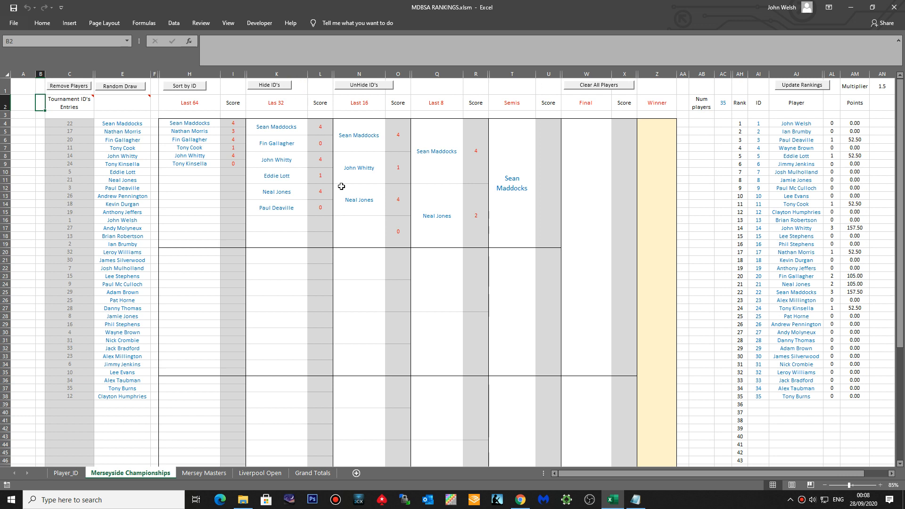
{"action": "left_click", "coordinate": [816, 87]}
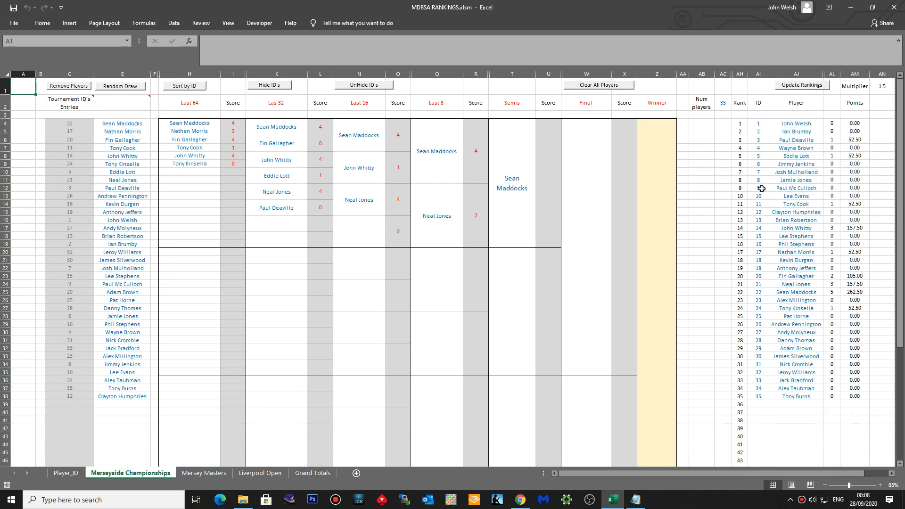
{"action": "left_click", "coordinate": [802, 293]}
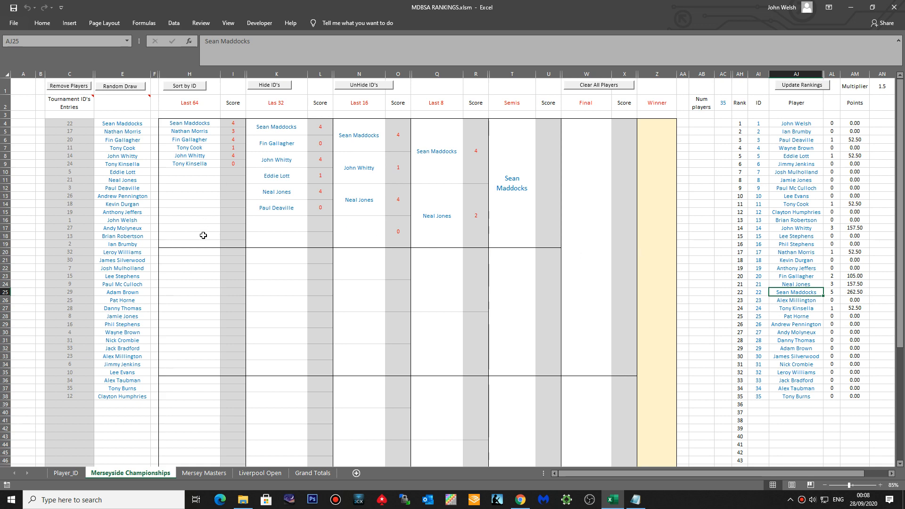
{"action": "scroll", "coordinate": [366, 305], "scroll_direction": "down", "scroll_amount": 4}
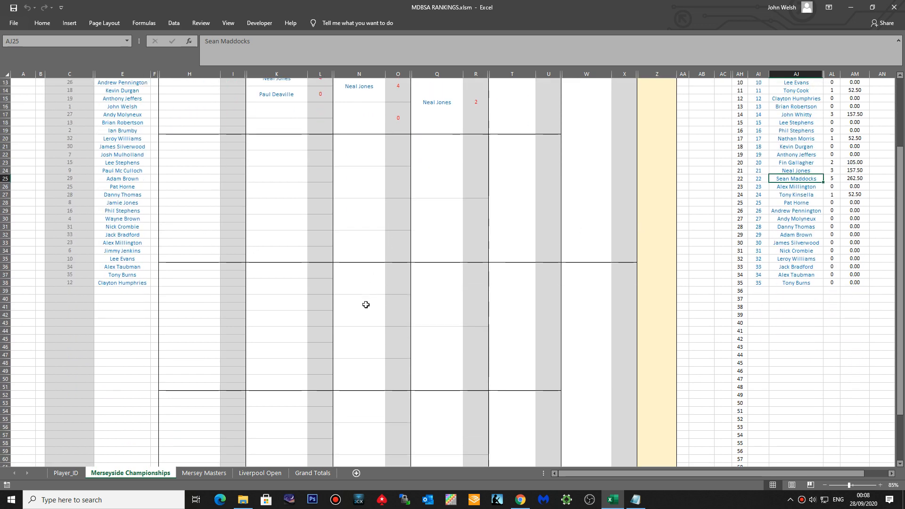
{"action": "scroll", "coordinate": [366, 305], "scroll_direction": "down", "scroll_amount": 1}
{"action": "scroll", "coordinate": [366, 305], "scroll_direction": "up", "scroll_amount": 5}
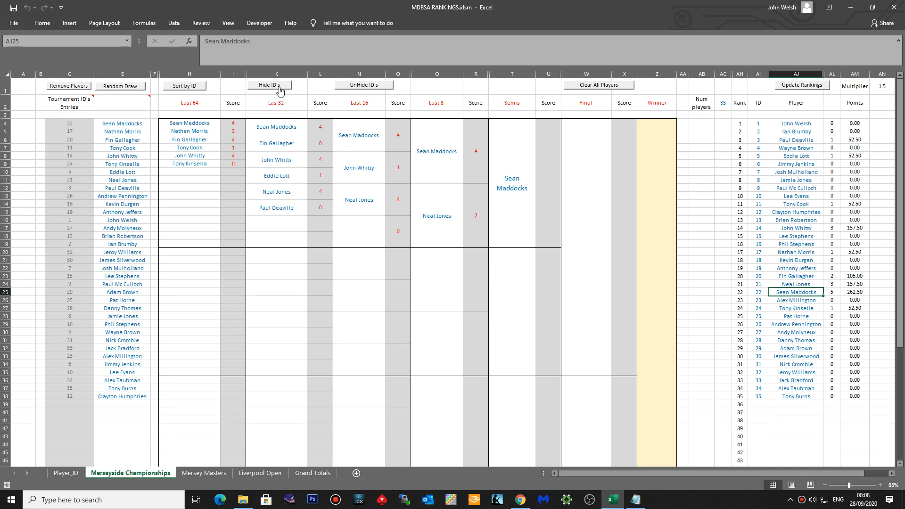
- Unhide the ID columns and compare the Las 32 scores in column L with the Last 16 IDs in M4, M8 and M12
{"action": "left_click", "coordinate": [343, 88]}
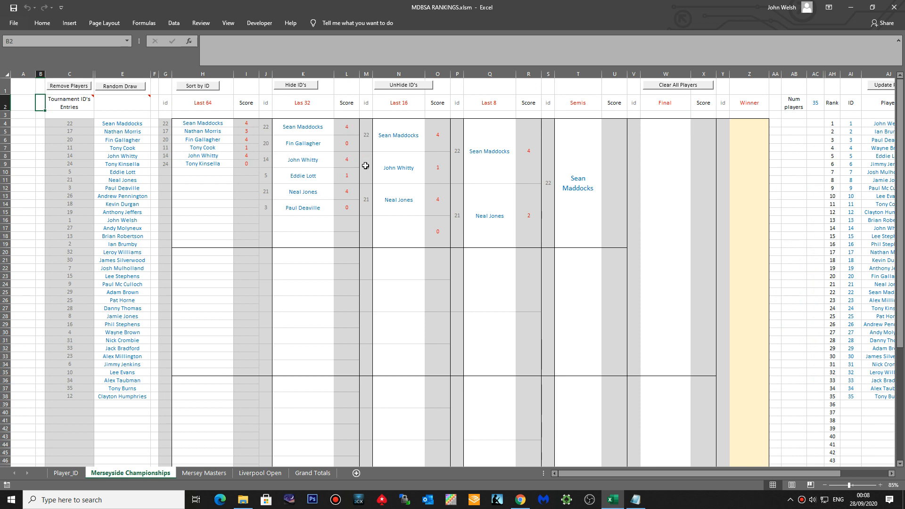
{"action": "left_click", "coordinate": [347, 130]}
{"action": "left_click", "coordinate": [365, 135]}
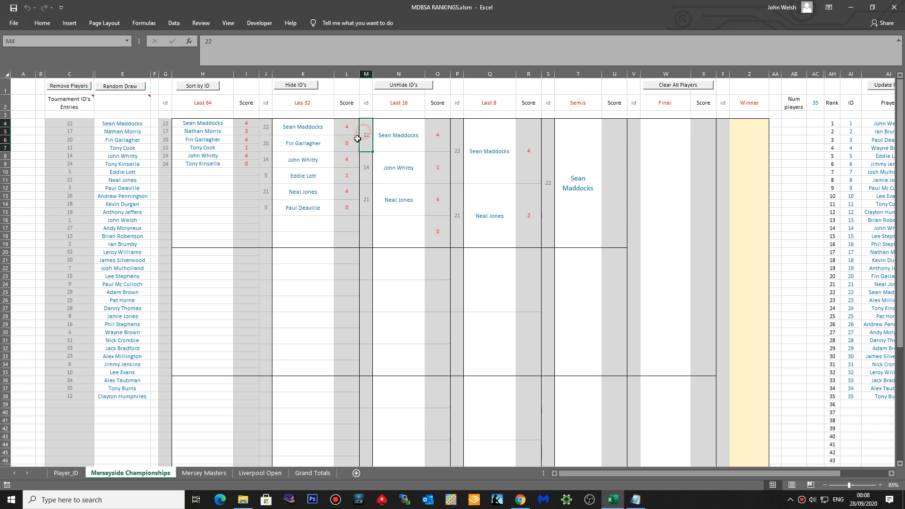
{"action": "left_click", "coordinate": [349, 145]}
{"action": "left_click", "coordinate": [364, 143]}
{"action": "left_click", "coordinate": [346, 160]}
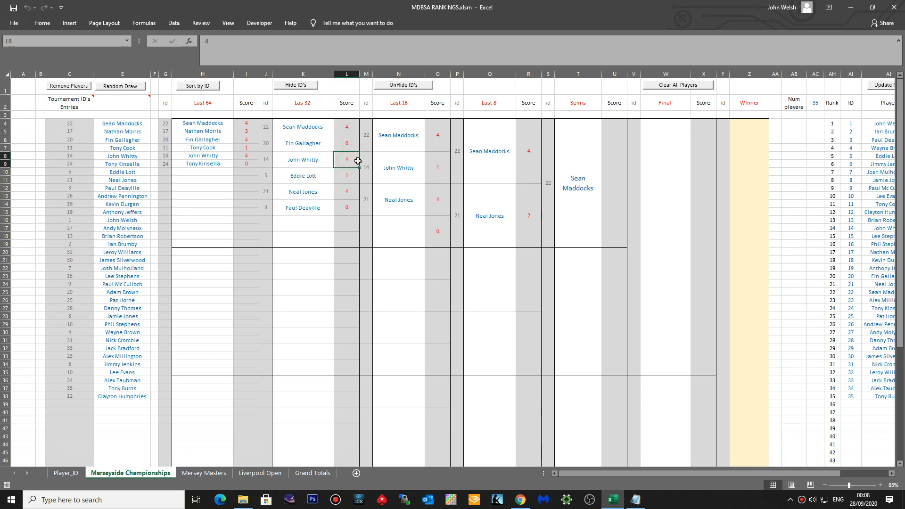
{"action": "left_click", "coordinate": [365, 168]}
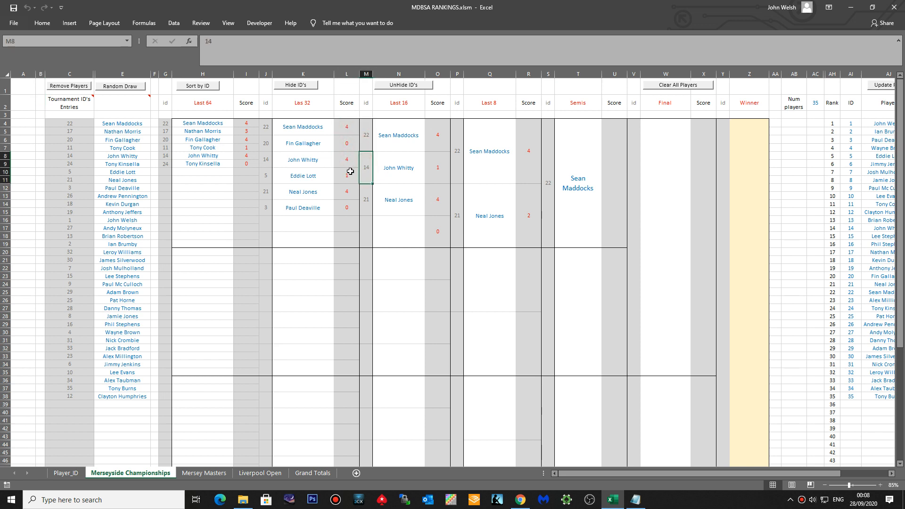
{"action": "left_click", "coordinate": [347, 172]}
{"action": "left_click", "coordinate": [349, 192]}
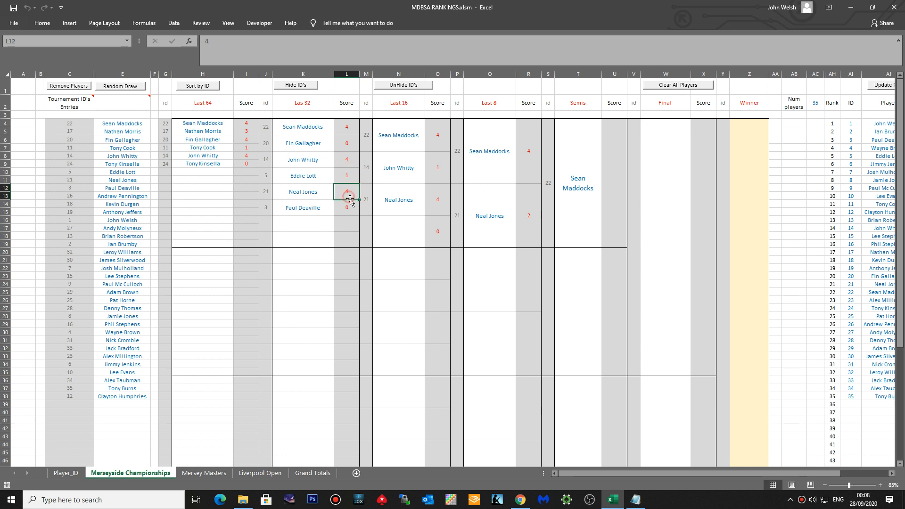
{"action": "left_click", "coordinate": [346, 106]}
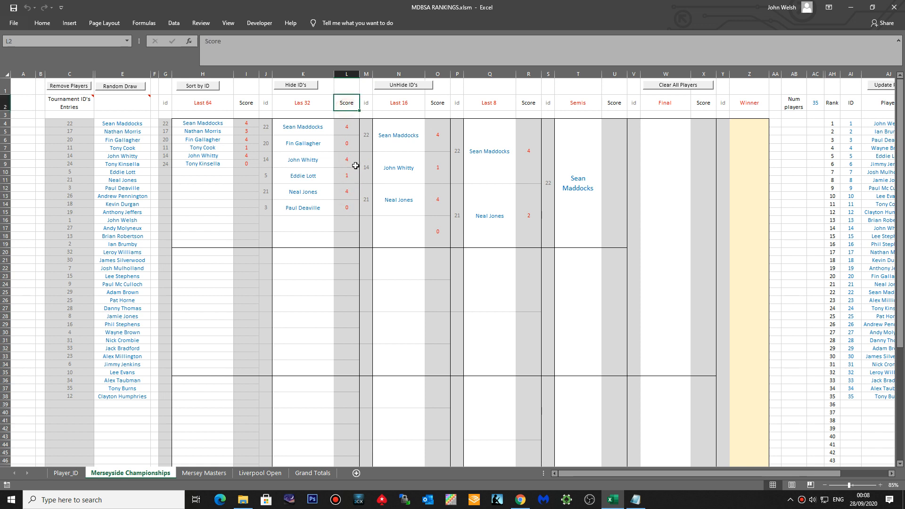
{"action": "left_click", "coordinate": [366, 135]}
{"action": "left_click", "coordinate": [367, 176]}
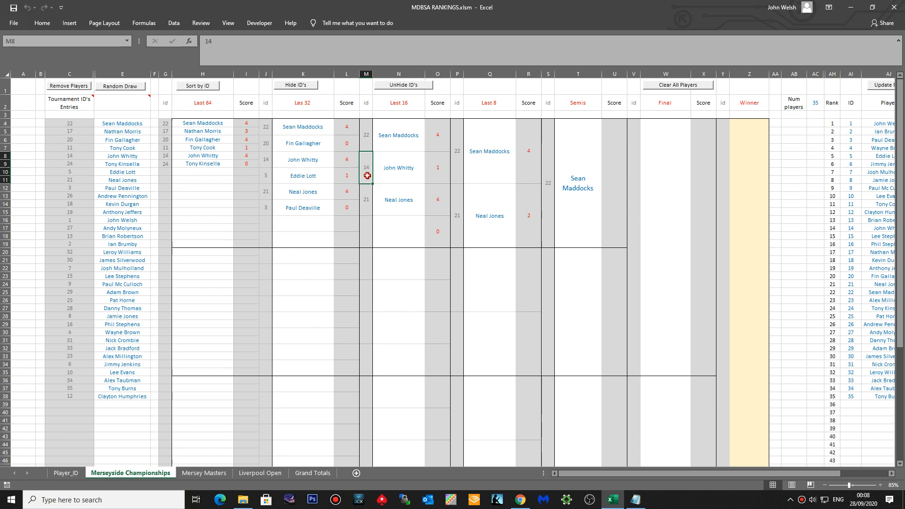
{"action": "left_click", "coordinate": [367, 201]}
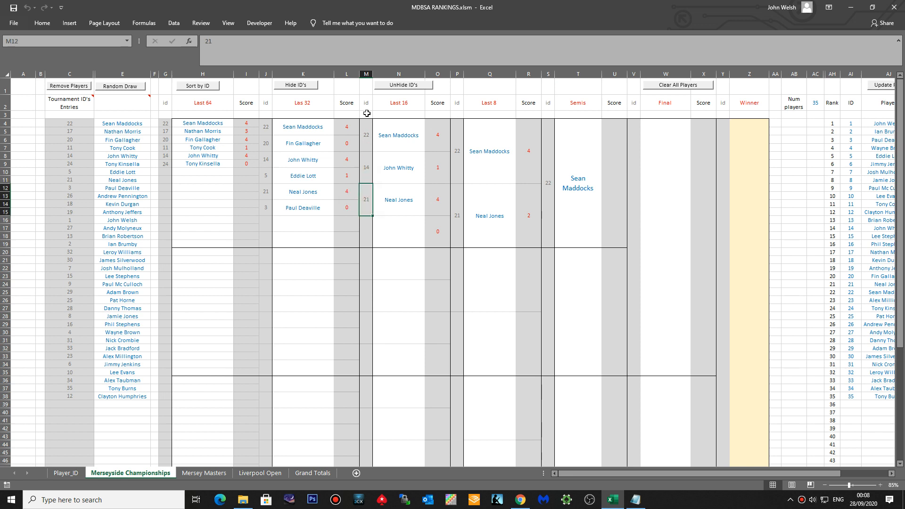
- Hide the ID columns and update the rankings on the Grand Totals sheet
{"action": "left_click", "coordinate": [302, 89]}
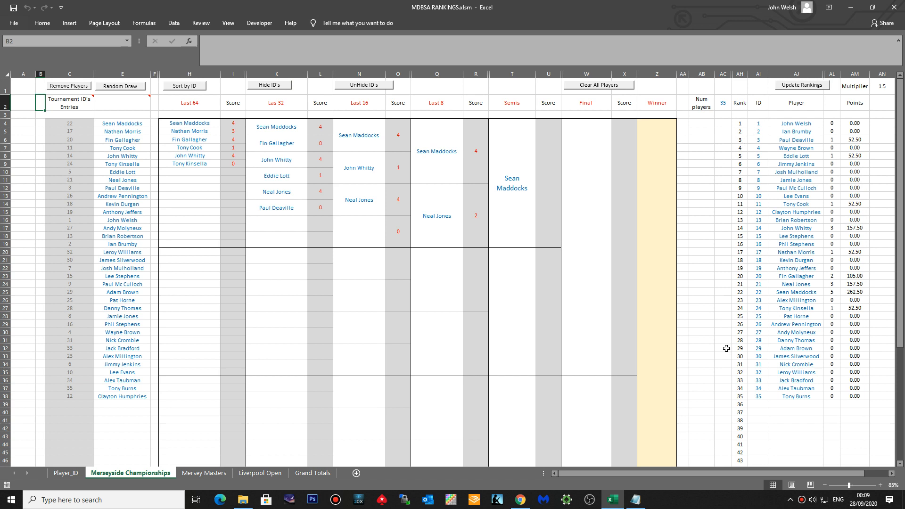
{"action": "left_click", "coordinate": [310, 473]}
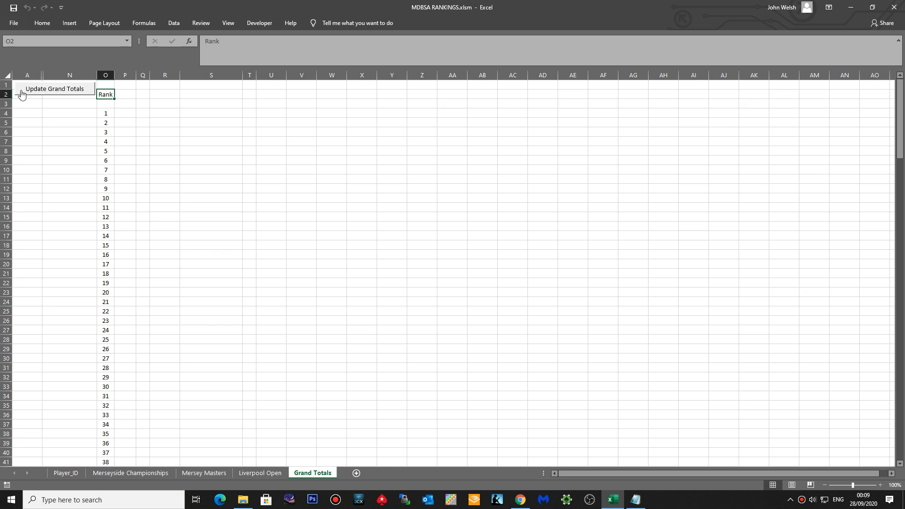
{"action": "left_click", "coordinate": [51, 92]}
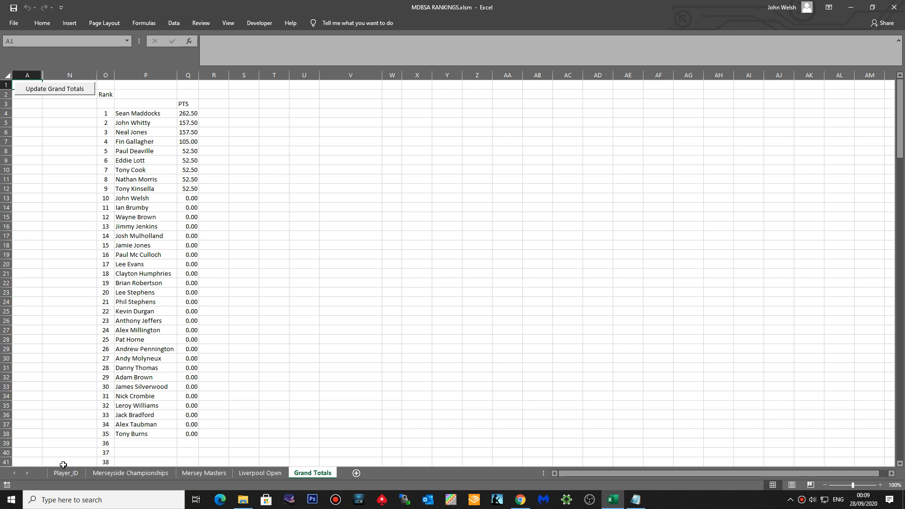
- Examine the Merseyside Championships points formulas in AM4, AM25 and AM23, the value in AL25 and the player count formula in AC2
{"action": "left_click", "coordinate": [131, 473]}
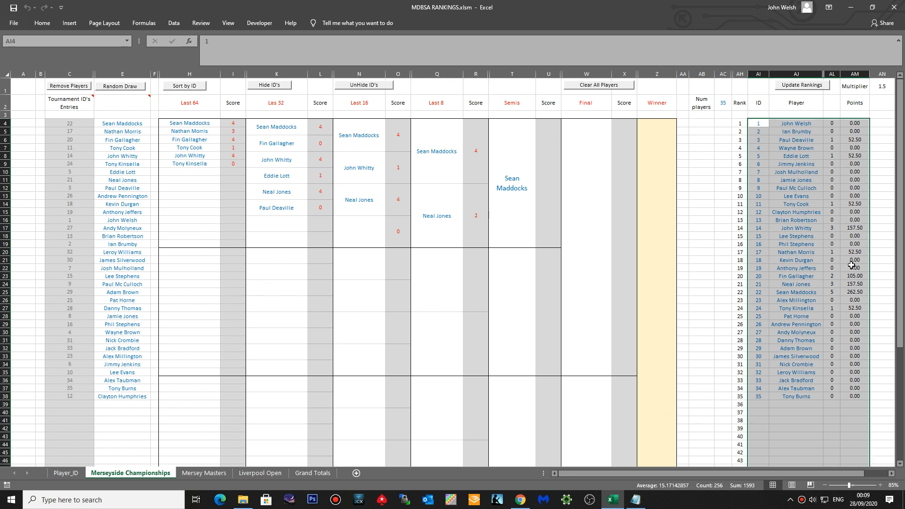
{"action": "left_click", "coordinate": [856, 124]}
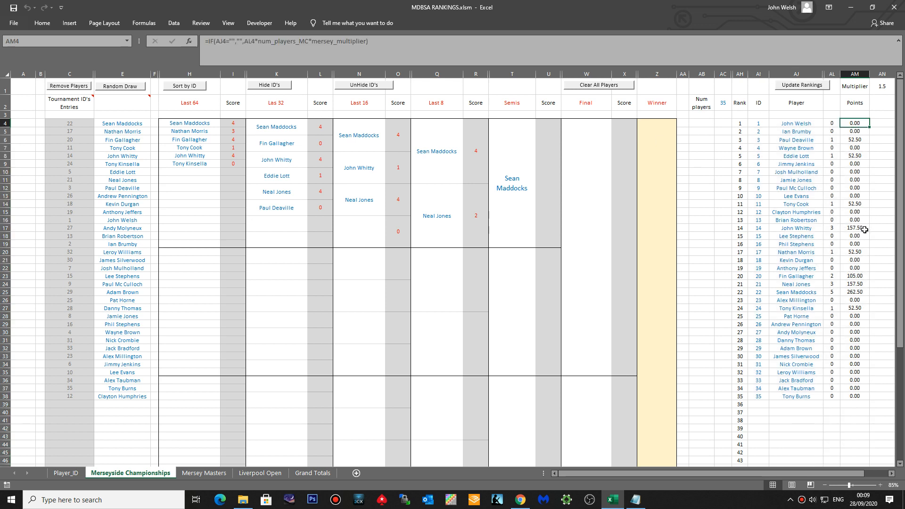
{"action": "left_click", "coordinate": [861, 291]}
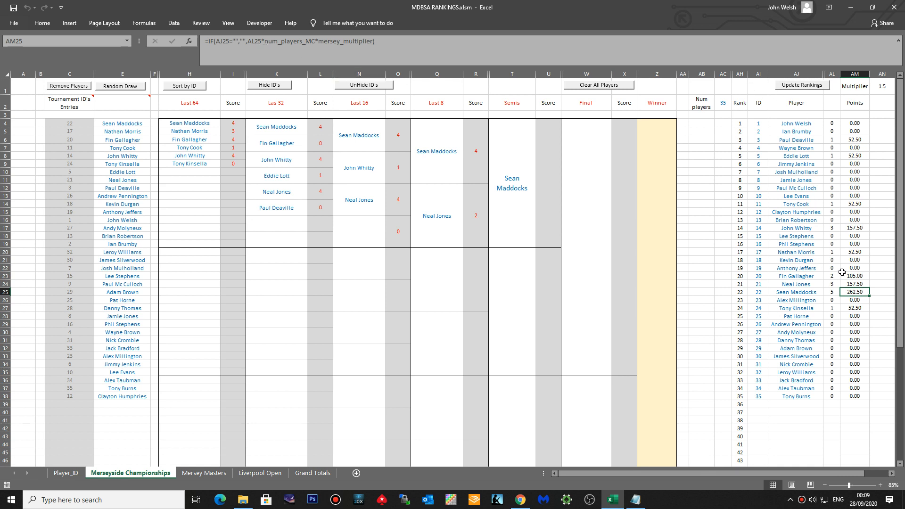
{"action": "left_click", "coordinate": [830, 294]}
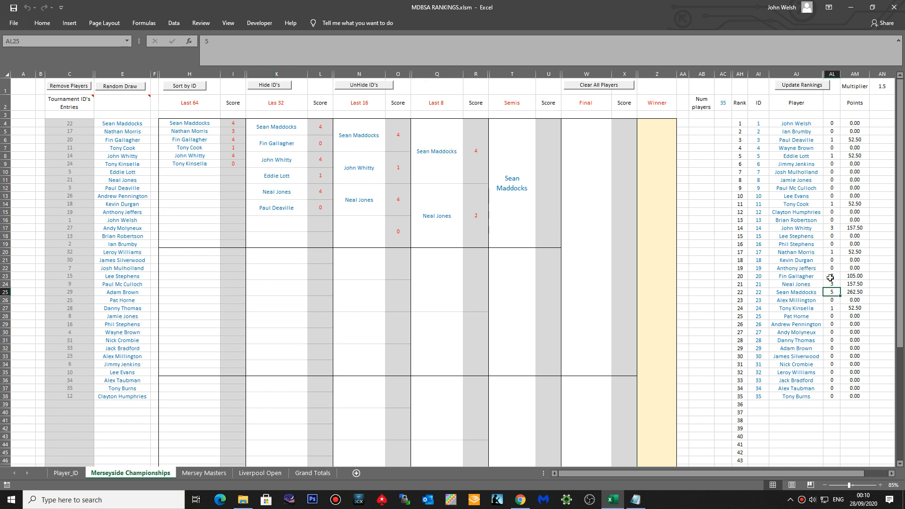
{"action": "left_click", "coordinate": [855, 291]}
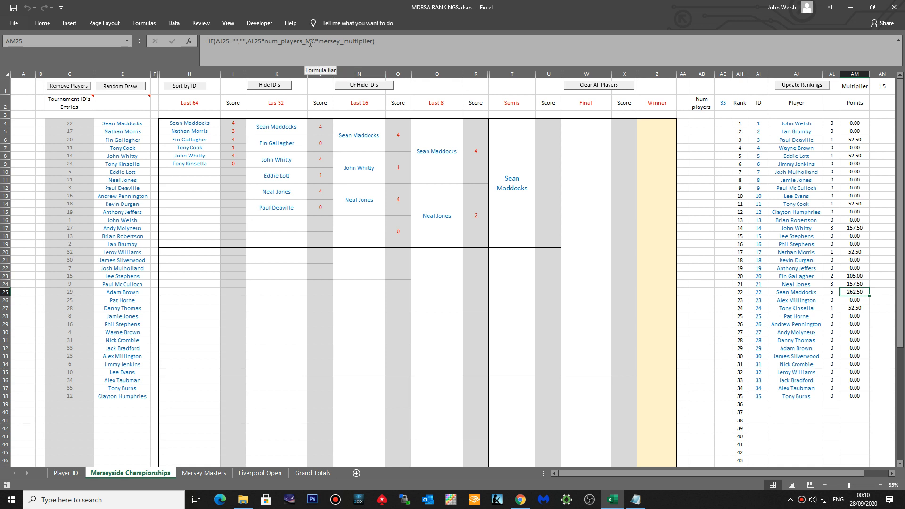
{"action": "left_click", "coordinate": [723, 107]}
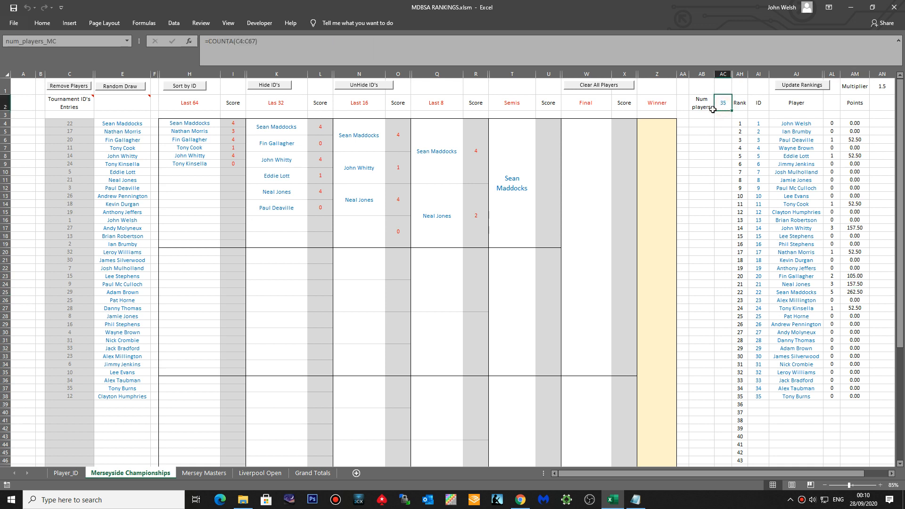
{"action": "left_click", "coordinate": [854, 277]}
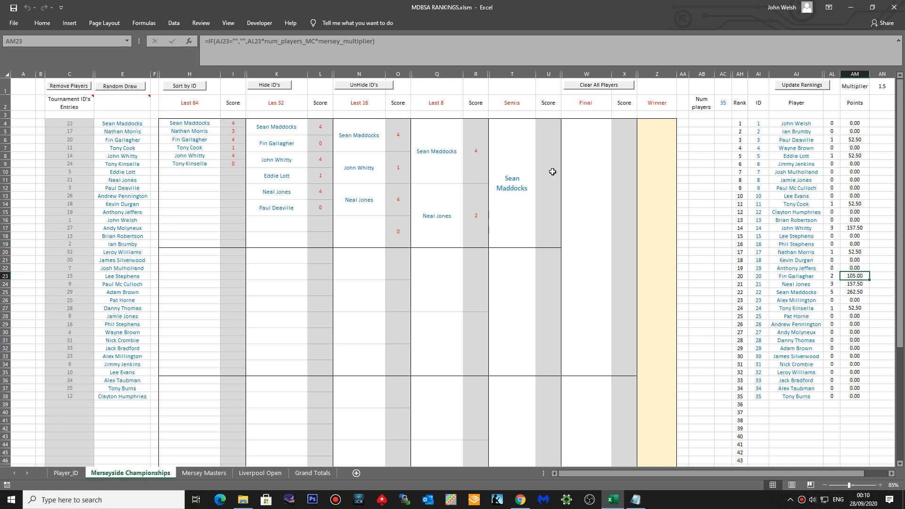
- Compare the multiplier values in AN1 on the Merseyside Championships and Mersey Masters sheets
{"action": "left_click", "coordinate": [882, 86]}
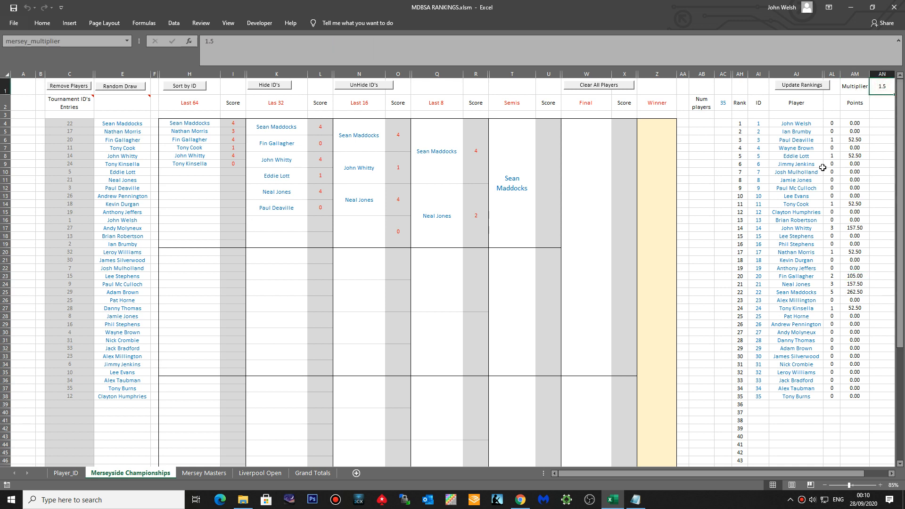
{"action": "left_click", "coordinate": [211, 474]}
{"action": "left_click", "coordinate": [860, 84]}
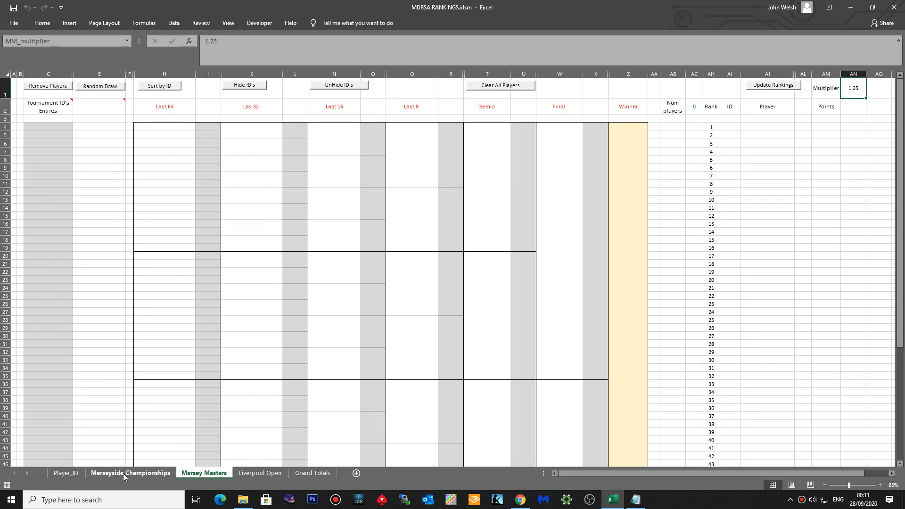
{"action": "left_click", "coordinate": [146, 475]}
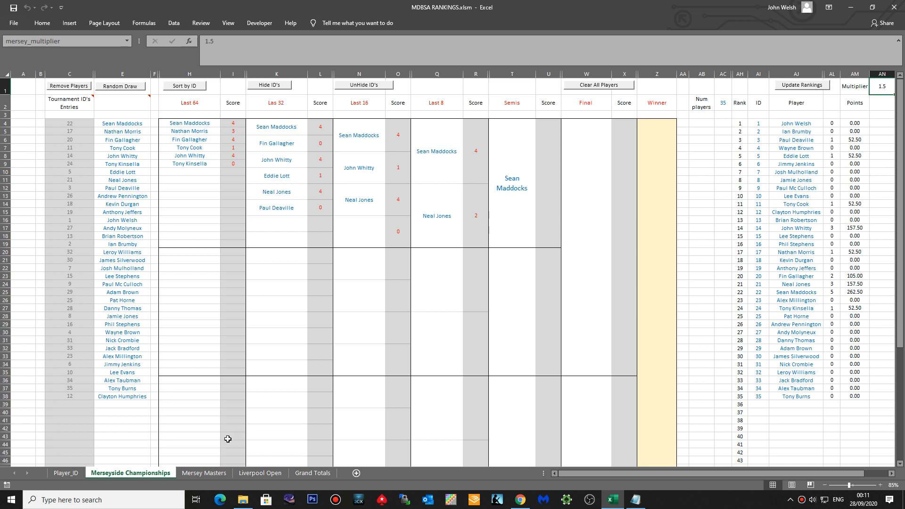
- On the Mersey Masters sheet, enter player IDs 1 to 6 in C4:C9 and unhide the ID columns
{"action": "left_click", "coordinate": [214, 475]}
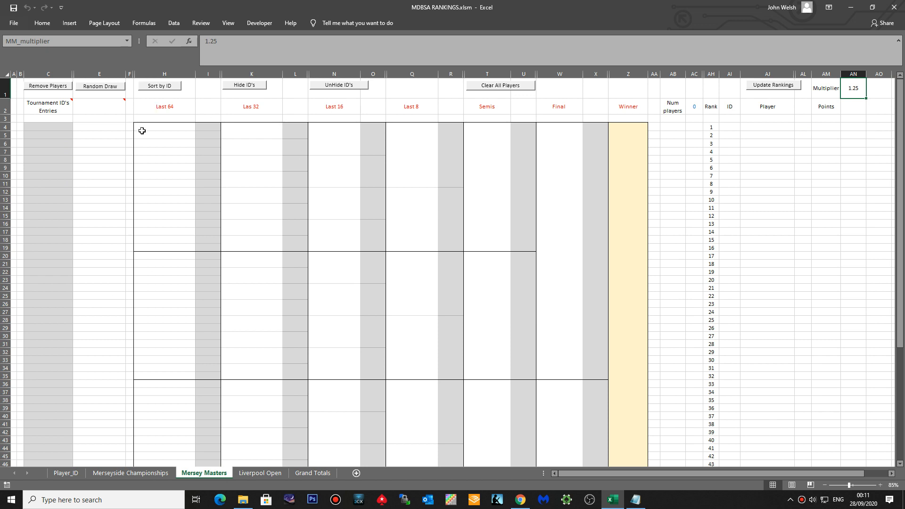
{"action": "left_click", "coordinate": [59, 127]}
{"action": "type", "text": "1 2 3 4 5 6"}
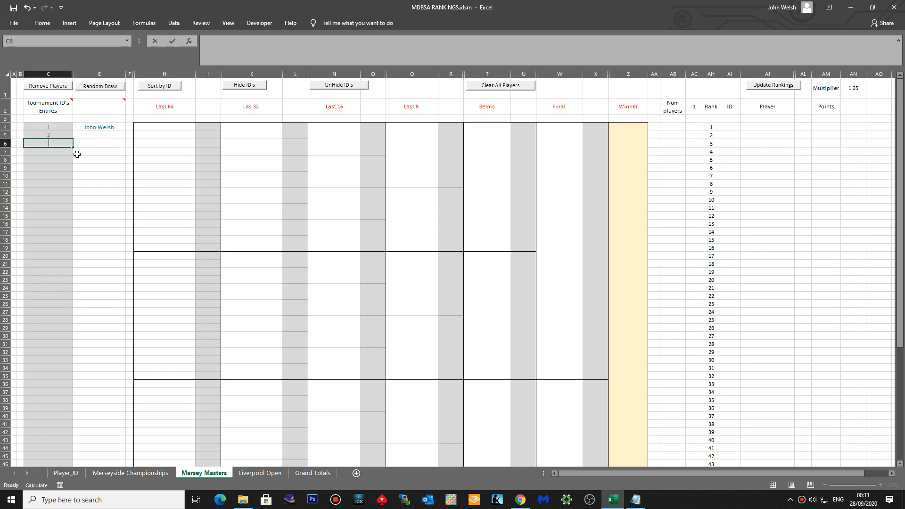
{"action": "key", "text": "ctrl+Return"}
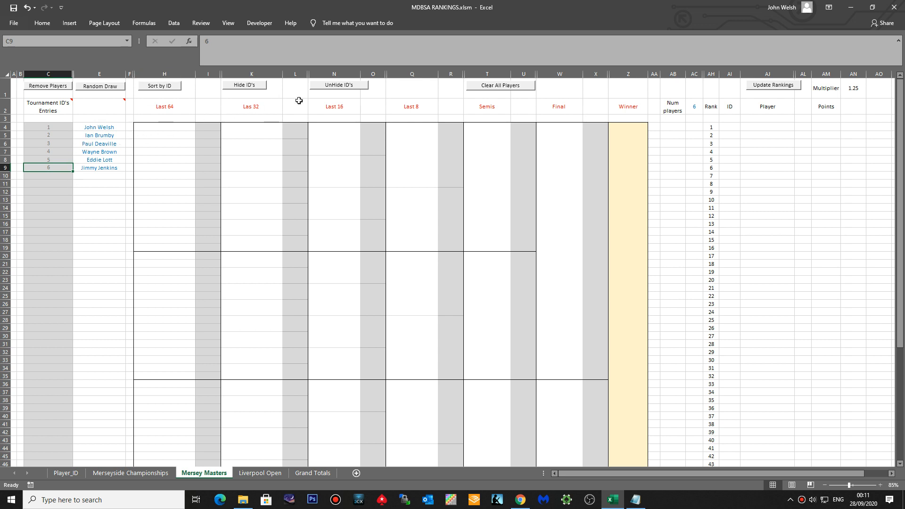
{"action": "left_click", "coordinate": [325, 88]}
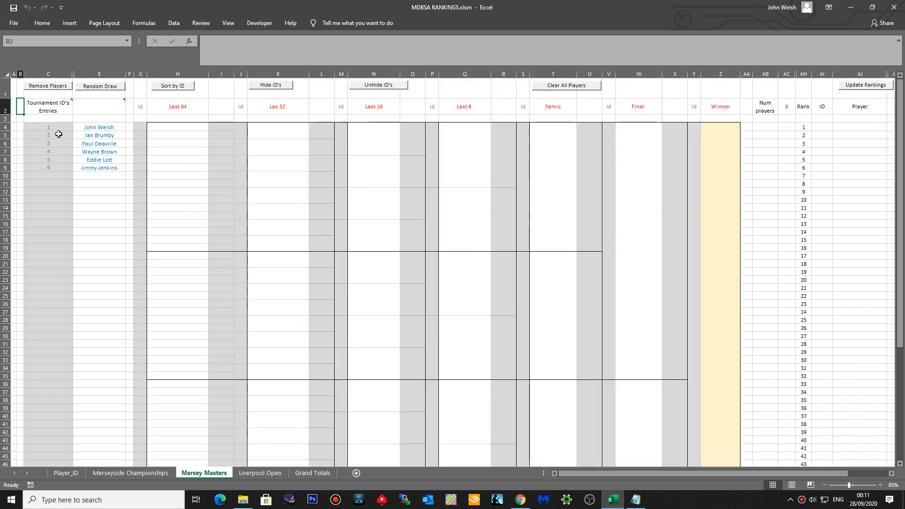
{"action": "left_click_drag", "start_coordinate": [55, 128], "coordinate": [54, 168]}
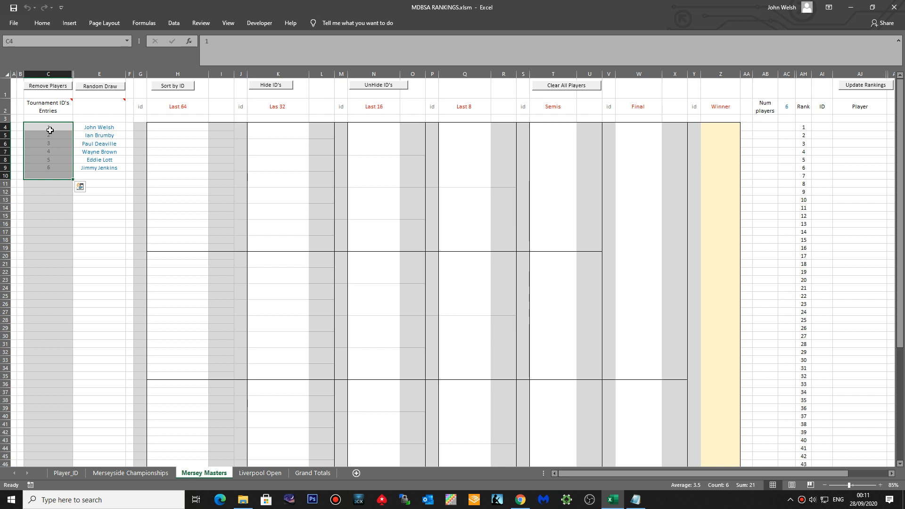
{"action": "left_click_drag", "start_coordinate": [52, 128], "coordinate": [53, 165]}
{"action": "right_click", "coordinate": [52, 165]}
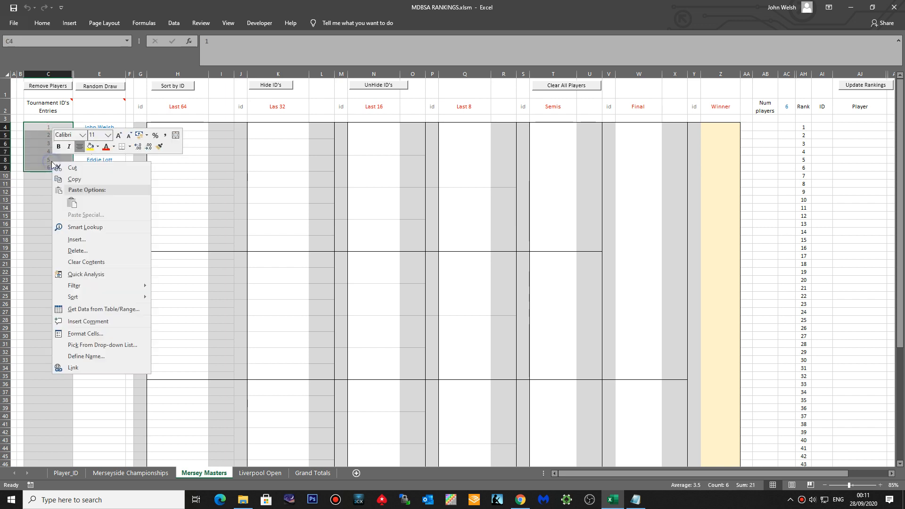
{"action": "left_click", "coordinate": [81, 179]}
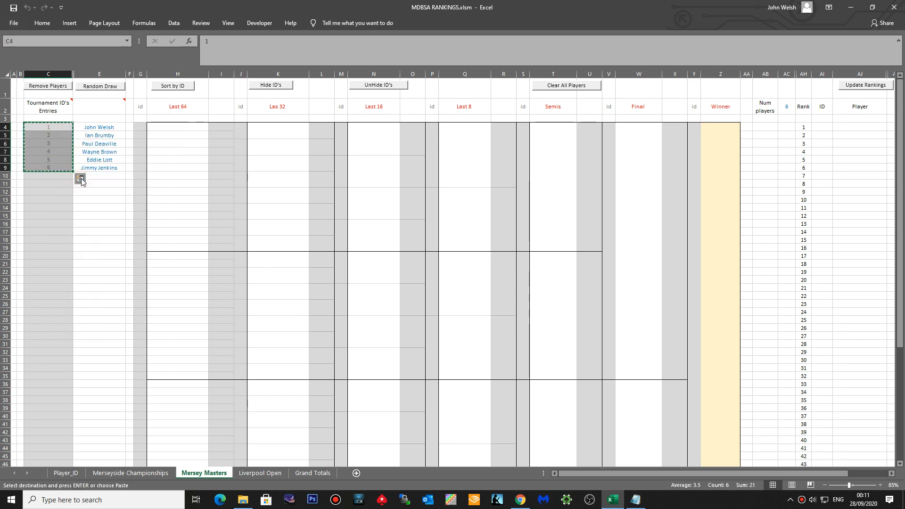
{"action": "left_click", "coordinate": [58, 152]}
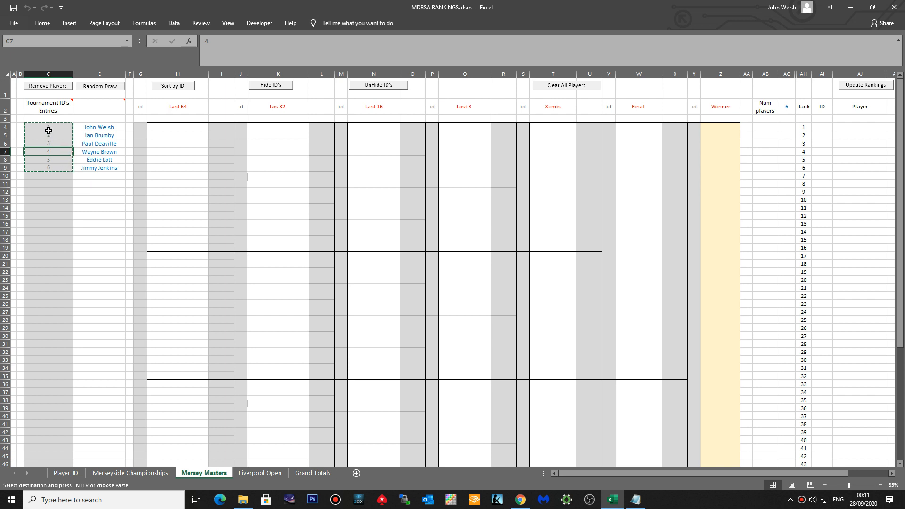
{"action": "left_click", "coordinate": [51, 129]}
- Add player IDs 7 and 8 to the Mersey Masters tournament entries in C10 and C11
{"action": "left_click", "coordinate": [56, 177]}
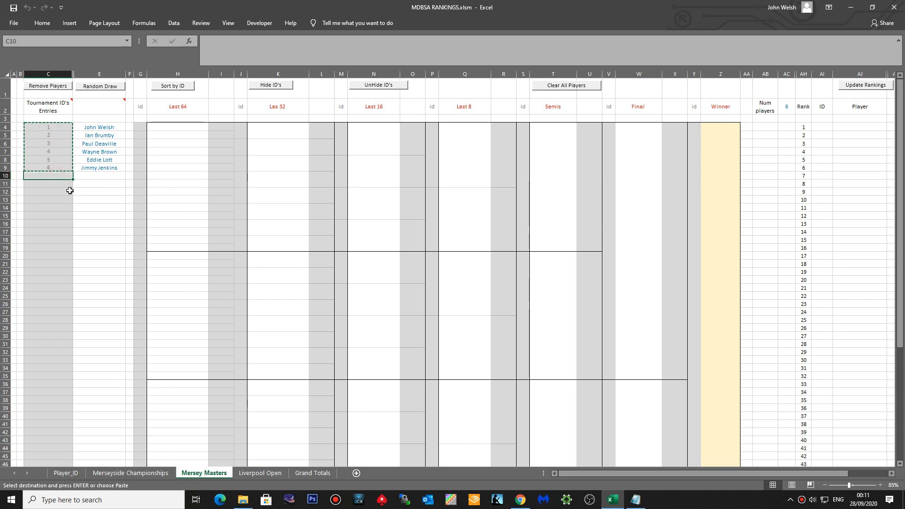
{"action": "type", "text": "7"}
{"action": "key", "text": "Return"}
{"action": "type", "text": "8"}
{"action": "key", "text": "Return"}
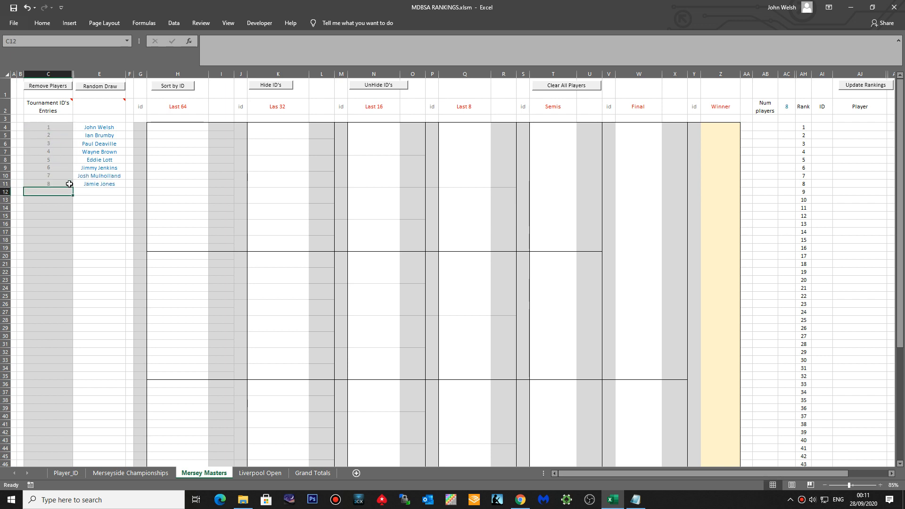
{"action": "left_click_drag", "start_coordinate": [57, 130], "coordinate": [56, 187]}
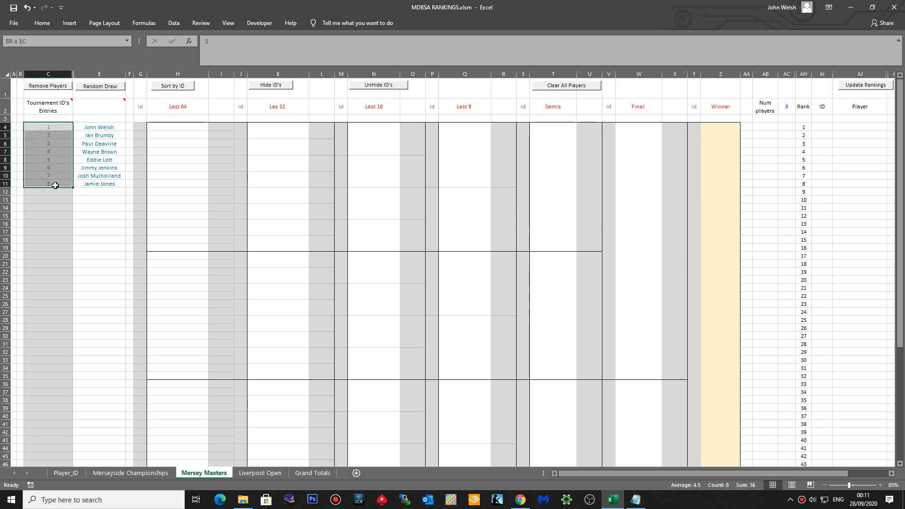
{"action": "right_click", "coordinate": [55, 185]}
{"action": "left_click", "coordinate": [81, 200]}
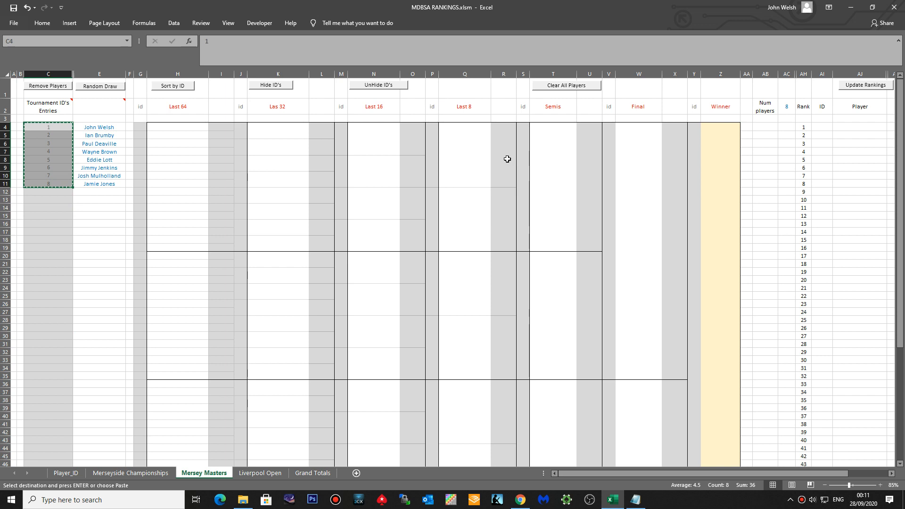
- Enter player IDs 1 to 8 in order down the Last 8 ID column, from P4 to P60
{"action": "left_click", "coordinate": [434, 160]}
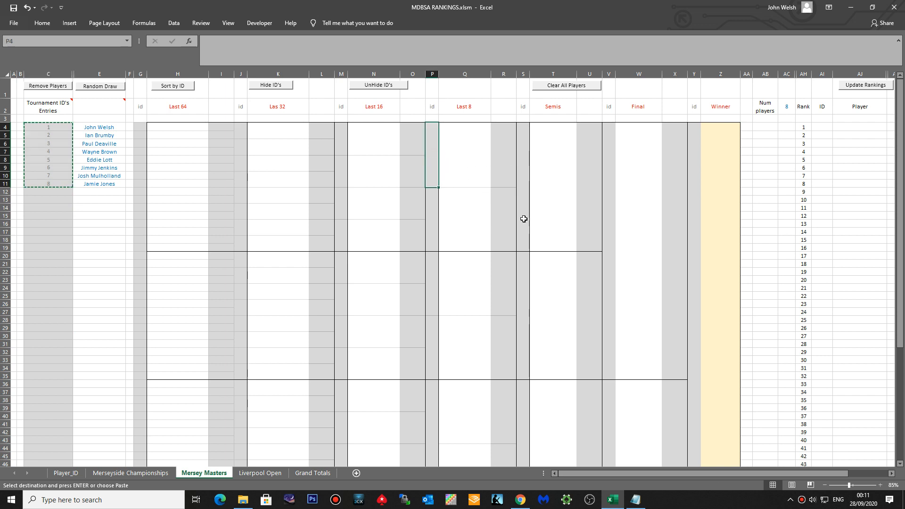
{"action": "key", "text": "Escape"}
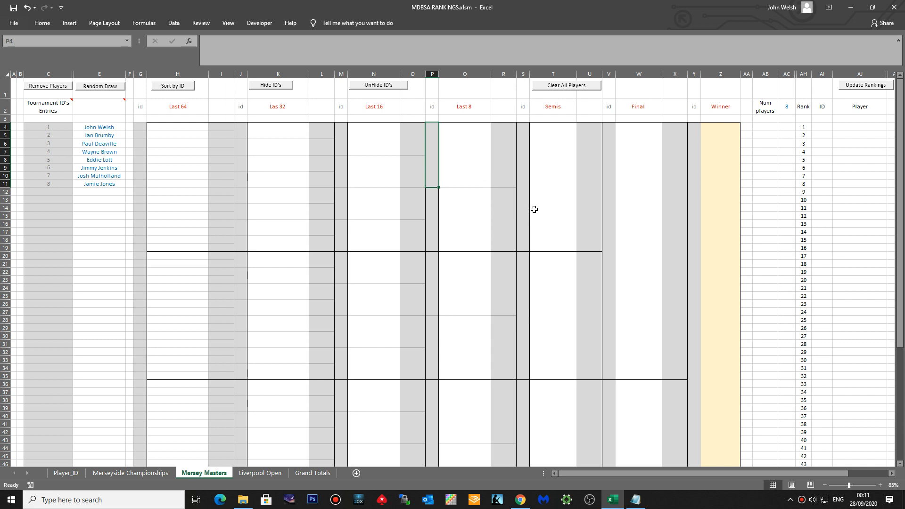
{"action": "type", "text": "1"}
{"action": "key", "text": "Return"}
{"action": "type", "text": "2"}
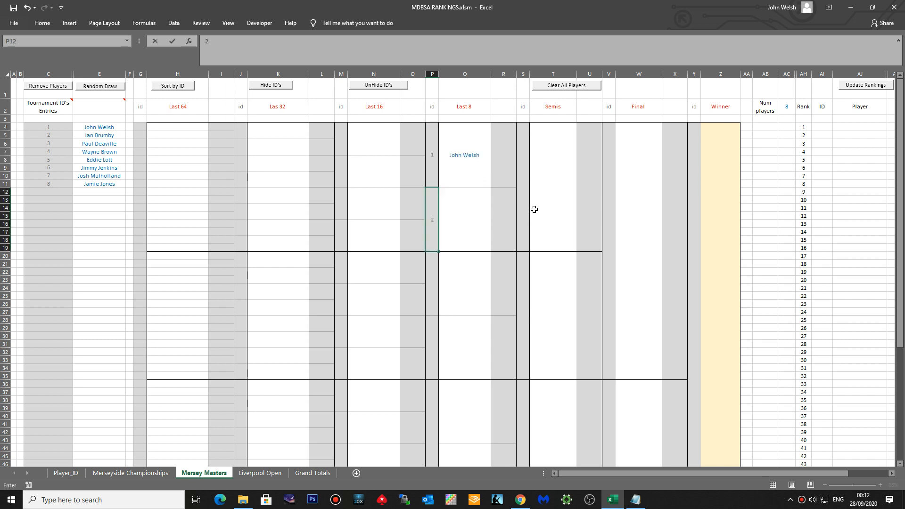
{"action": "key", "text": "Return"}
{"action": "type", "text": "3"}
{"action": "key", "text": "Return"}
{"action": "type", "text": "4"}
{"action": "key", "text": "Return"}
{"action": "type", "text": "5"}
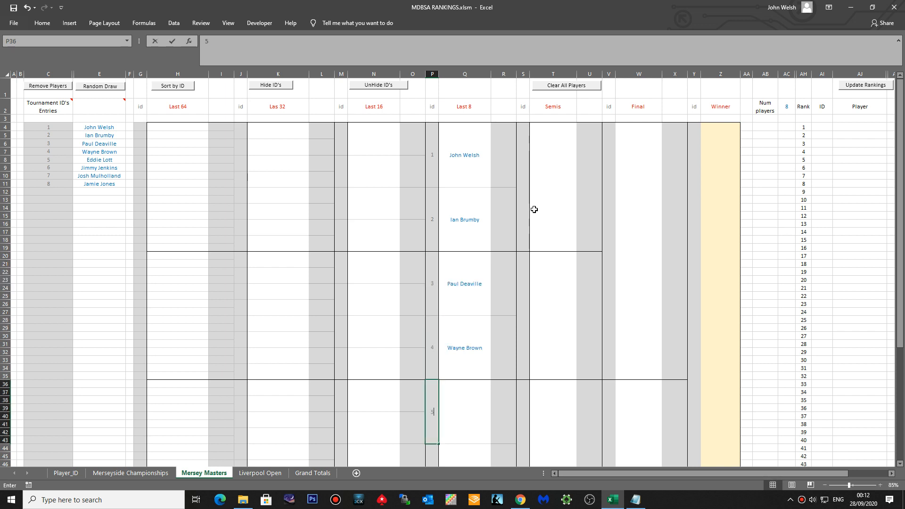
{"action": "key", "text": "Return"}
{"action": "type", "text": "6"}
{"action": "key", "text": "Return"}
{"action": "type", "text": "7"}
{"action": "key", "text": "Return"}
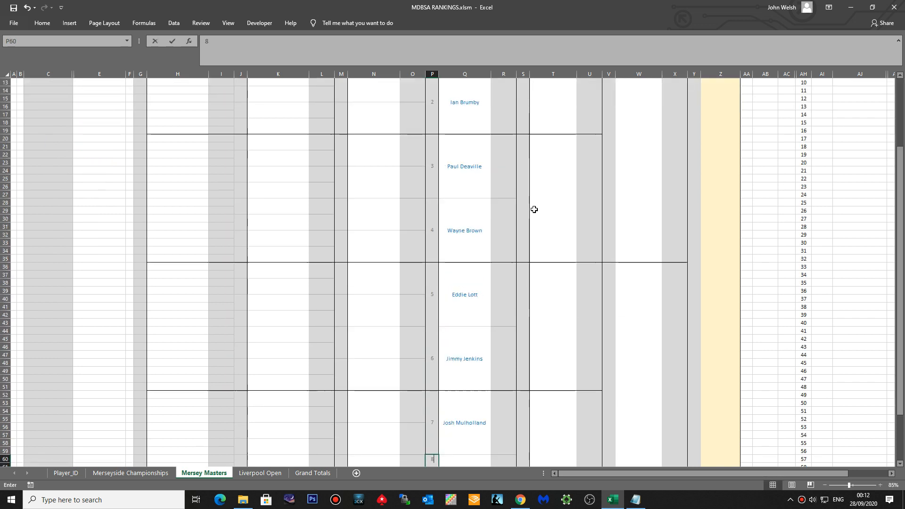
{"action": "type", "text": "8"}
{"action": "key", "text": "Return"}
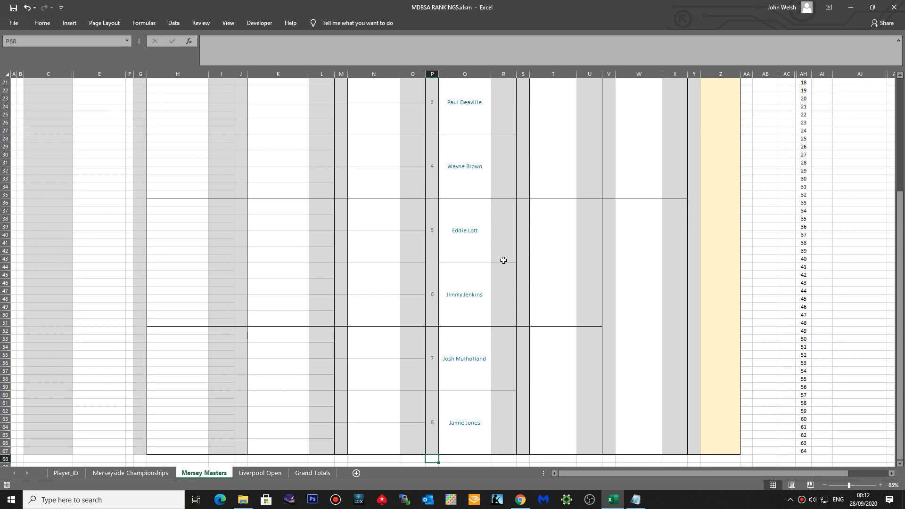
- Add the heading "Score" beside each round from Last 64 to Final, in I2, L2, O2, R2, U2 and X2
{"action": "scroll", "coordinate": [500, 233], "scroll_direction": "up", "scroll_amount": 7}
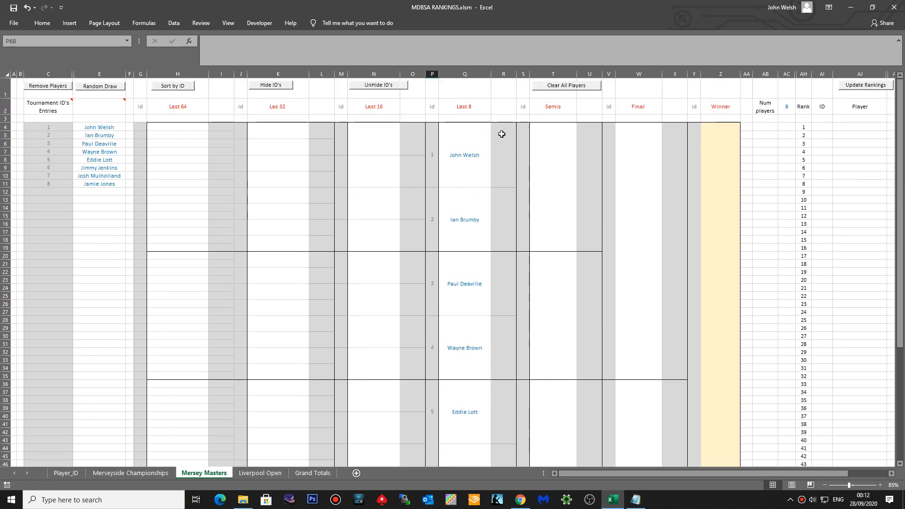
{"action": "left_click", "coordinate": [223, 108]}
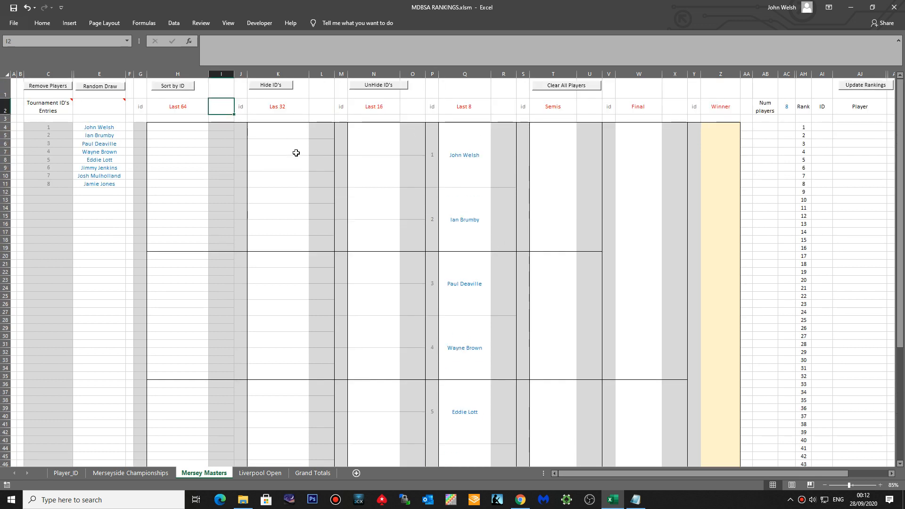
{"action": "type", "text": "Sco"}
{"action": "key", "text": "Right"}
{"action": "key", "text": "Right"}
{"action": "key", "text": "Right"}
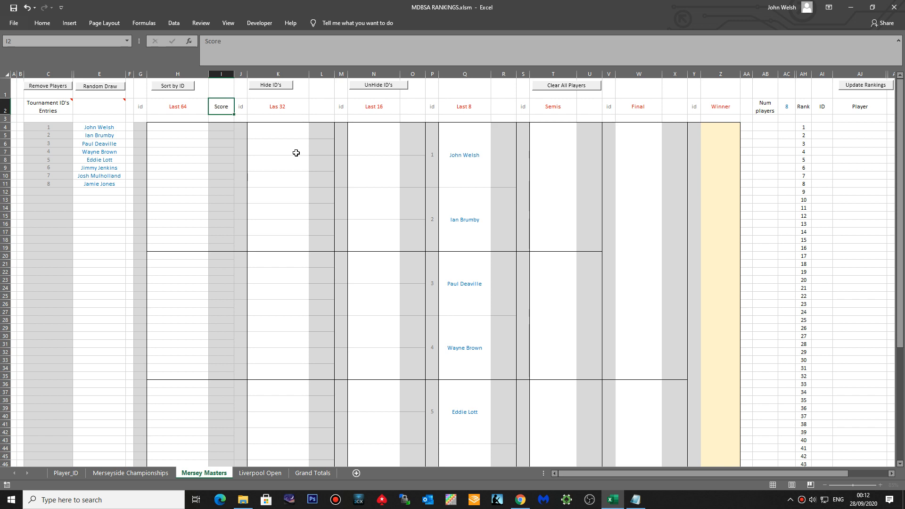
{"action": "type", "text": "Sco"}
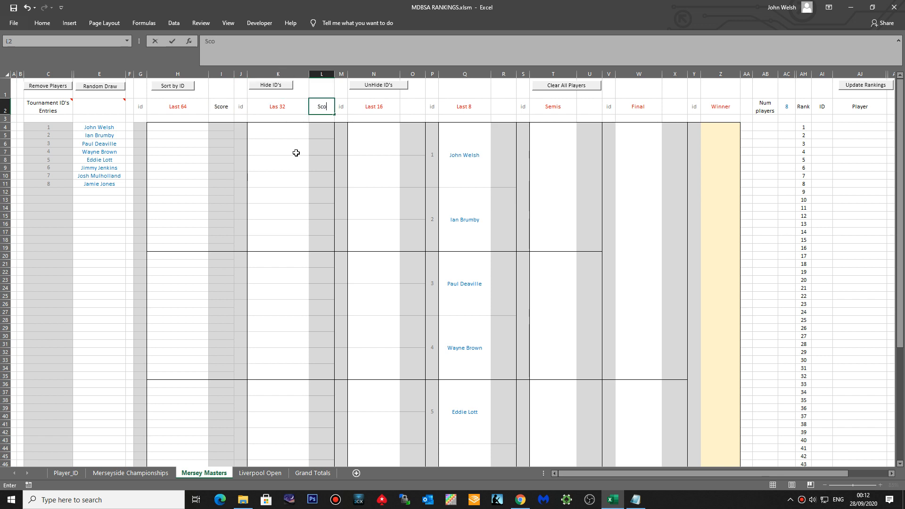
{"action": "type", "text": "re"}
{"action": "left_click", "coordinate": [410, 113]}
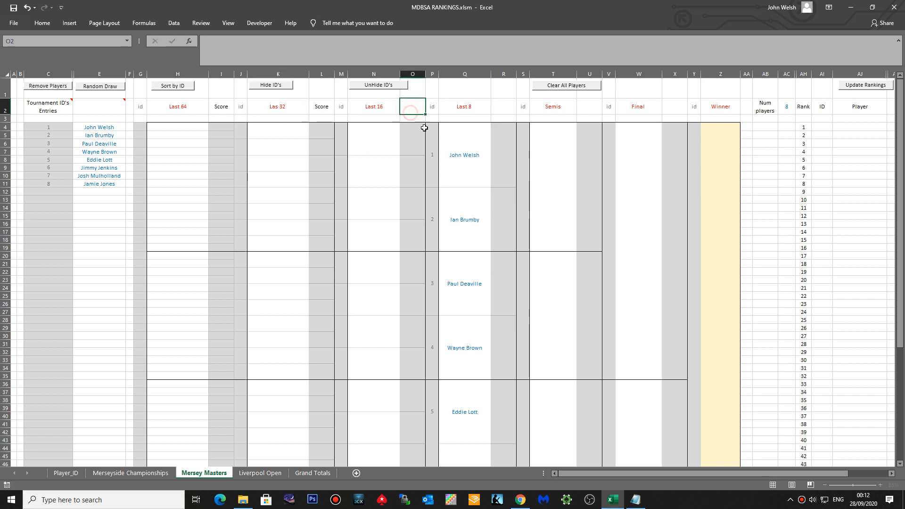
{"action": "type", "text": "Score"}
{"action": "left_click", "coordinate": [503, 109]}
{"action": "type", "text": "Sc"}
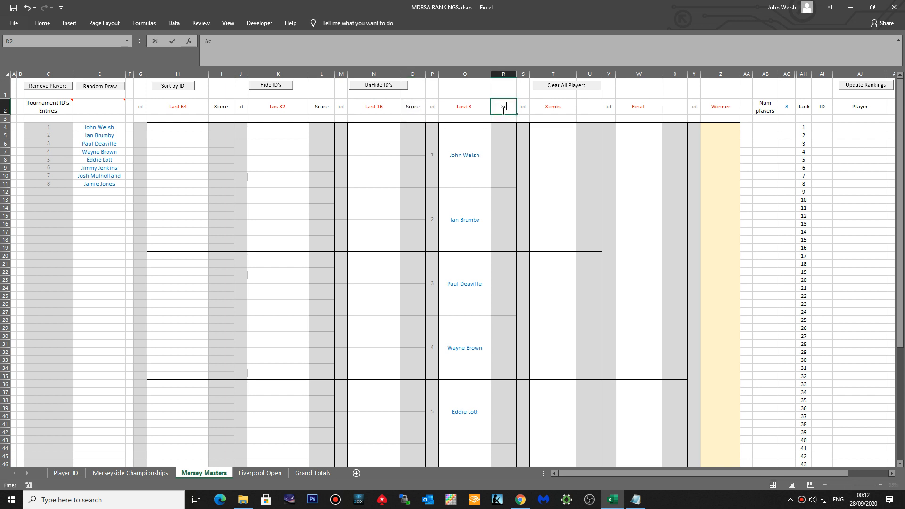
{"action": "type", "text": "ore"}
{"action": "left_click", "coordinate": [596, 108]}
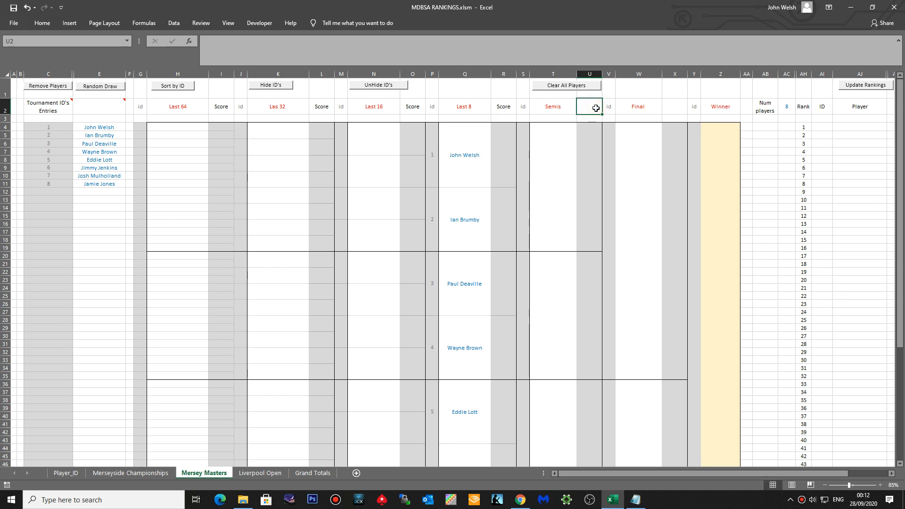
{"action": "type", "text": "Score"}
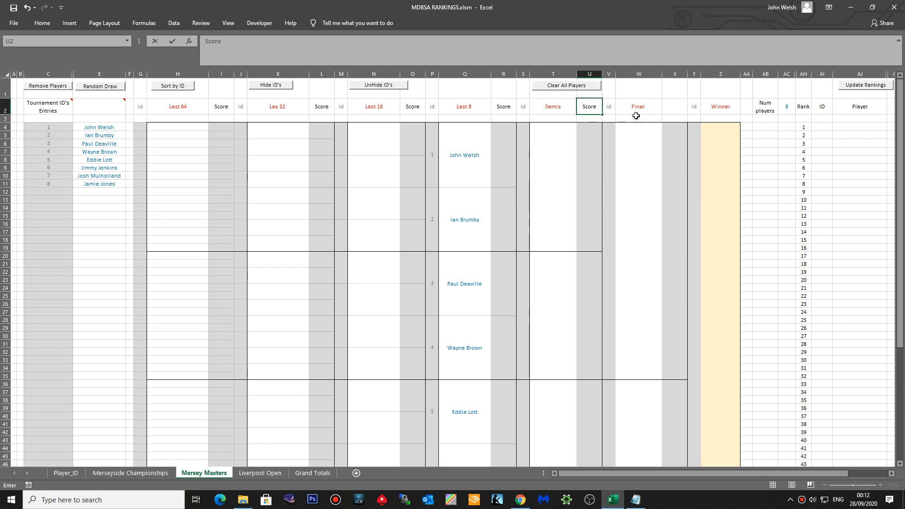
{"action": "left_click", "coordinate": [675, 107]}
{"action": "type", "text": "Score"}
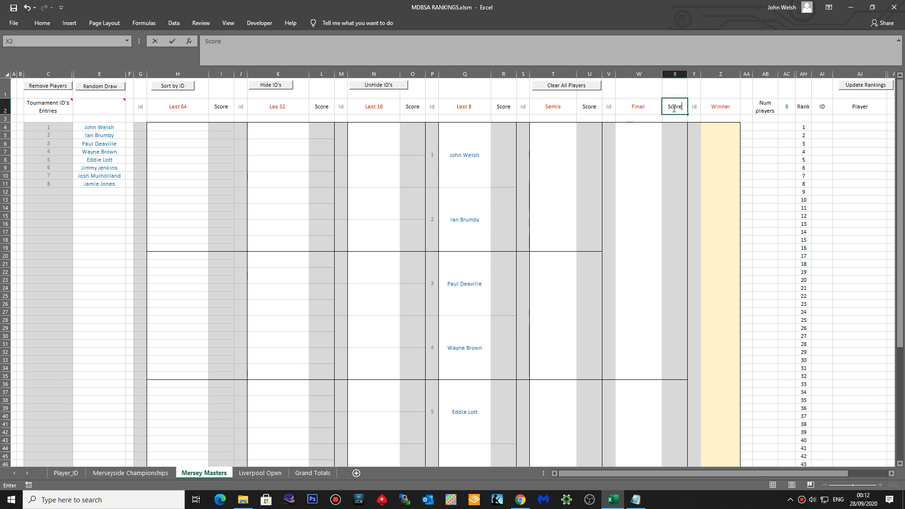
{"action": "key", "text": "Return"}
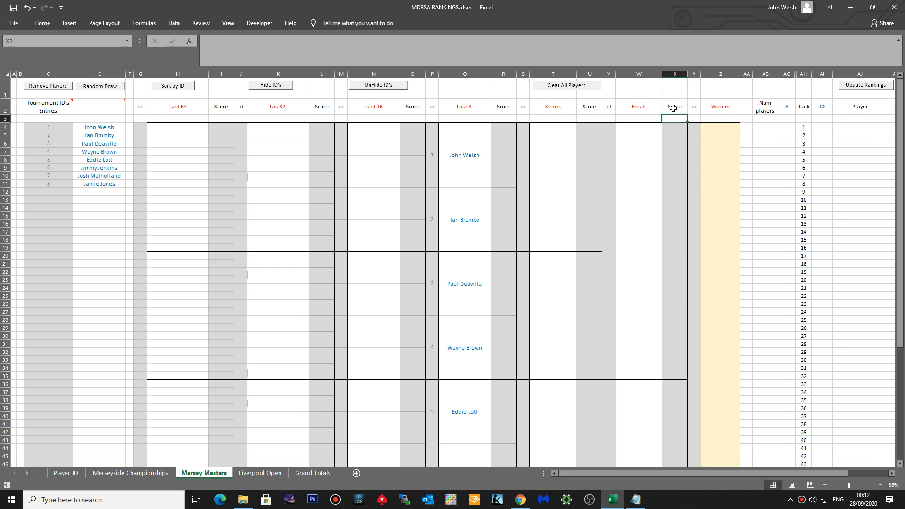
- Enter the Last 8 scores in R4:R60, alternating 4 and 3 down the eight players
{"action": "left_click", "coordinate": [502, 166]}
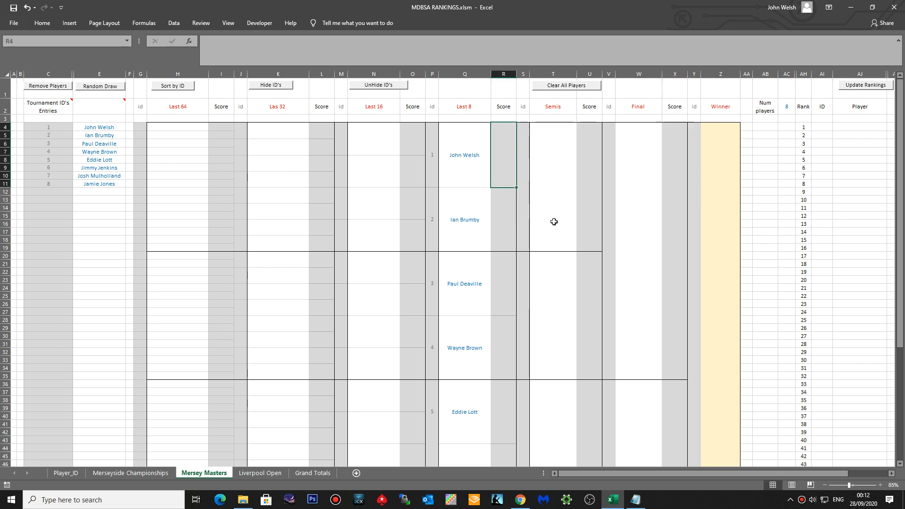
{"action": "type", "text": "4"}
{"action": "key", "text": "Return"}
{"action": "type", "text": "3"}
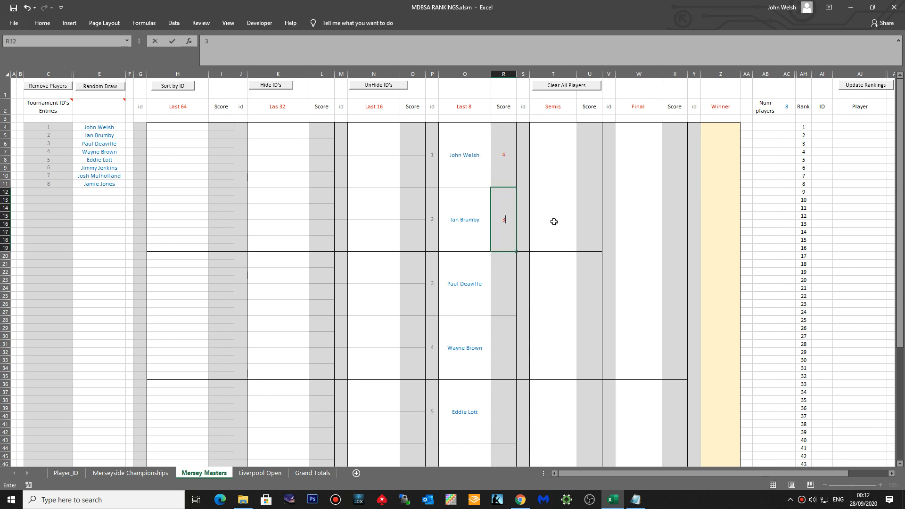
{"action": "key", "text": "Return"}
{"action": "type", "text": "4"}
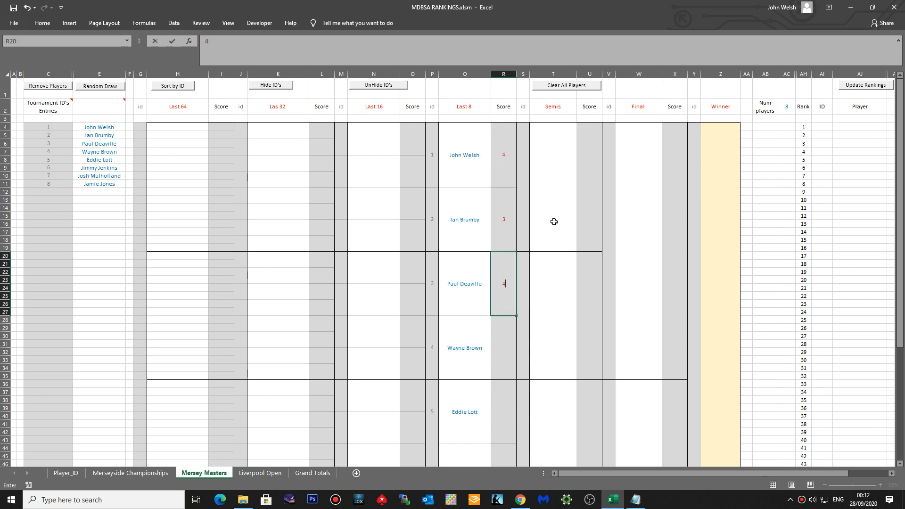
{"action": "key", "text": "Return"}
{"action": "type", "text": "3"}
{"action": "key", "text": "Return"}
{"action": "type", "text": "4"}
{"action": "key", "text": "Return"}
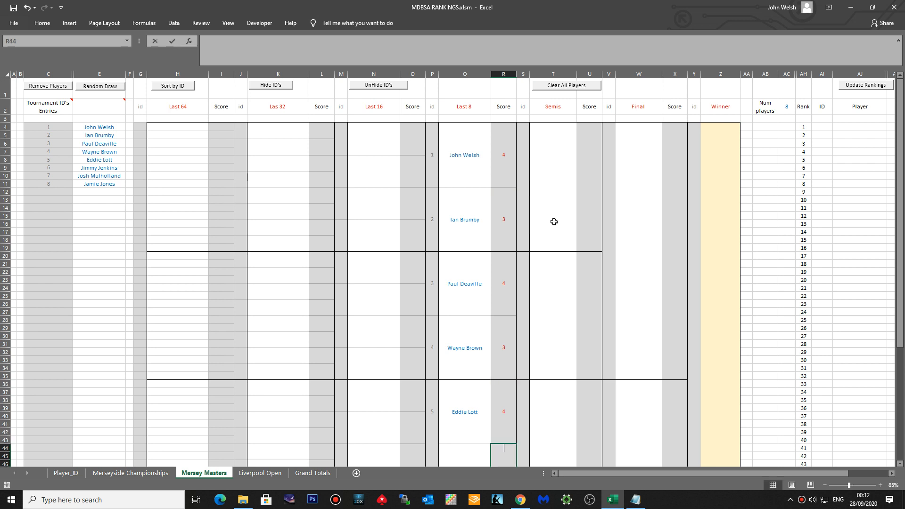
{"action": "type", "text": "3"}
{"action": "key", "text": "Return"}
{"action": "type", "text": "4"}
{"action": "key", "text": "Return"}
{"action": "type", "text": "3"}
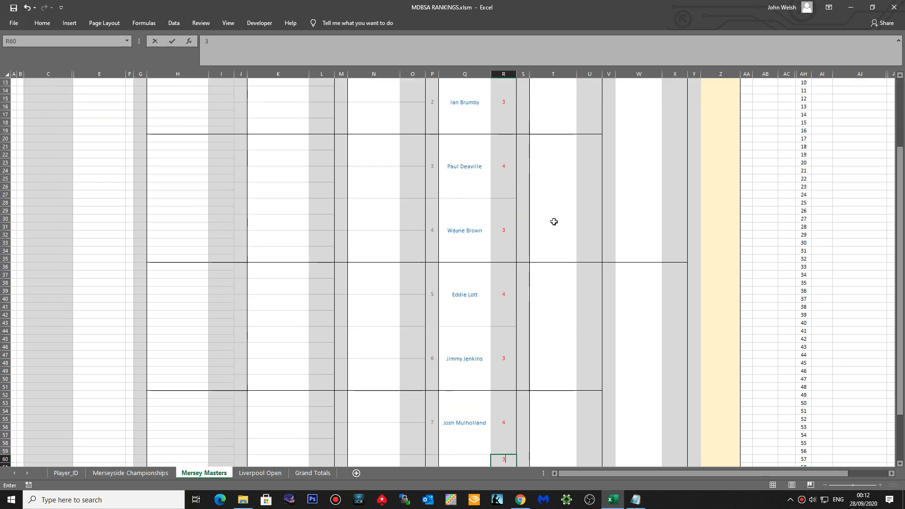
{"action": "key", "text": "Return"}
- Enter the Last 8 winners' IDs 1, 3, 5 and 7 in the Semis ID column, in S4, S20, S36 and S52
{"action": "scroll", "coordinate": [554, 221], "scroll_direction": "up", "scroll_amount": 7}
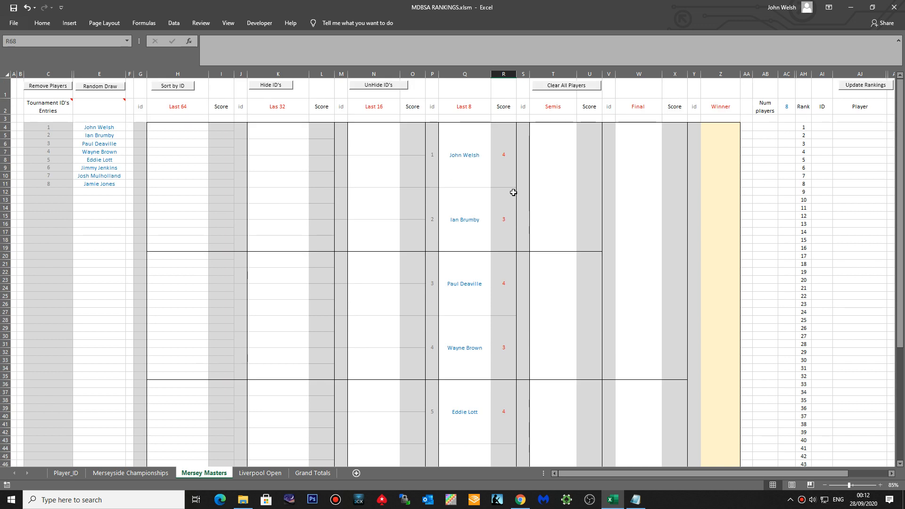
{"action": "left_click", "coordinate": [522, 192]}
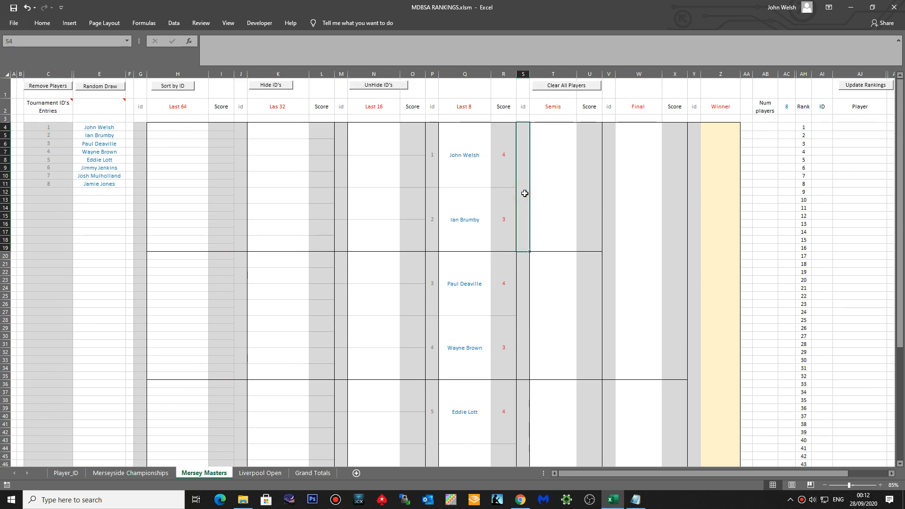
{"action": "type", "text": "1"}
{"action": "key", "text": "Return"}
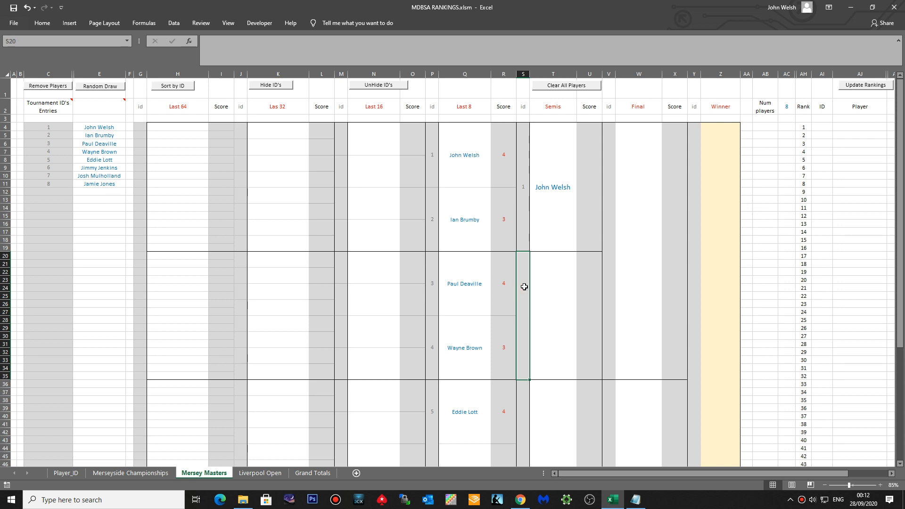
{"action": "type", "text": "3"}
{"action": "key", "text": "Return"}
{"action": "scroll", "coordinate": [536, 277], "scroll_direction": "down", "scroll_amount": 2}
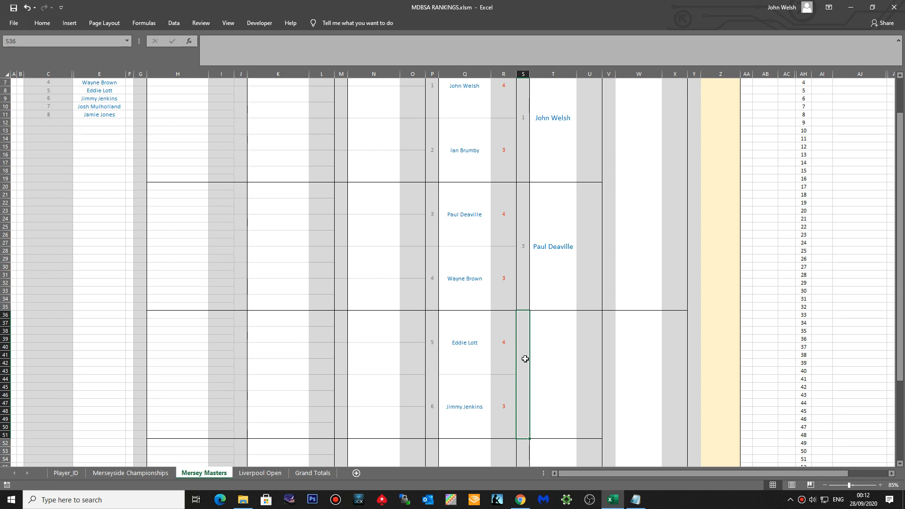
{"action": "type", "text": "5"}
{"action": "key", "text": "Return"}
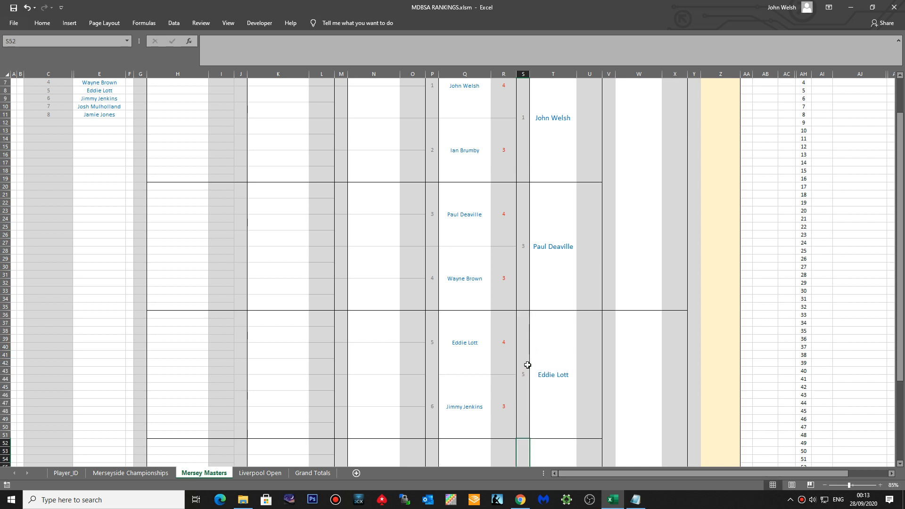
{"action": "scroll", "coordinate": [531, 364], "scroll_direction": "down", "scroll_amount": 1}
{"action": "scroll", "coordinate": [531, 364], "scroll_direction": "down", "scroll_amount": 4}
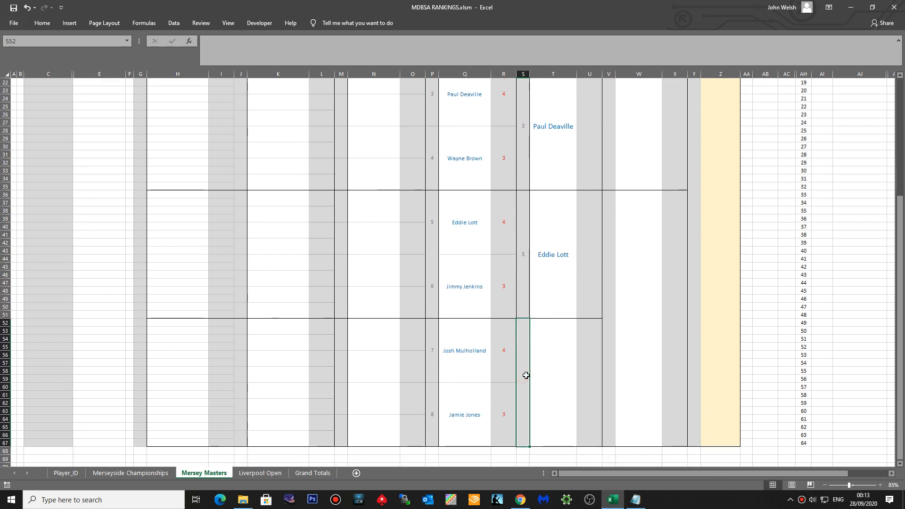
{"action": "type", "text": "7"}
{"action": "key", "text": "Return"}
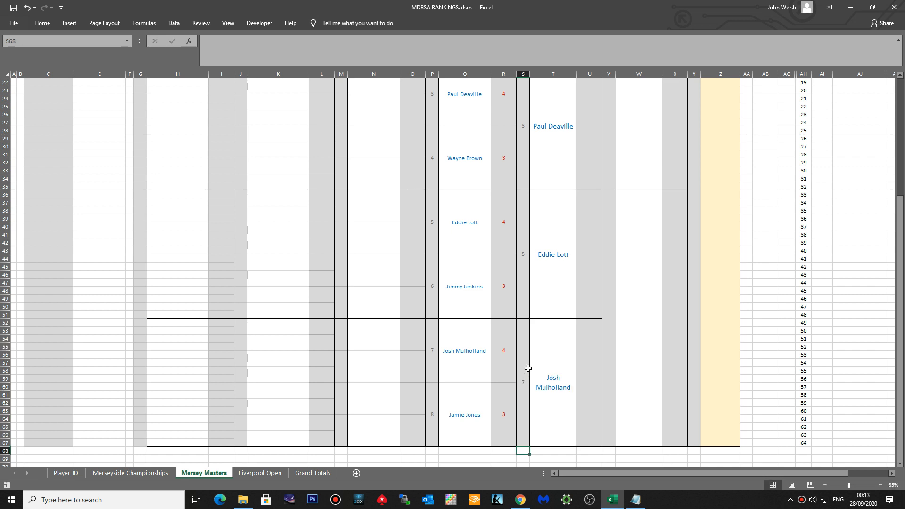
- Enter the second semi-final's scores 4 and 1 in U36 and U52, and put finalist ID 5 in V36
{"action": "scroll", "coordinate": [568, 313], "scroll_direction": "up", "scroll_amount": 2}
{"action": "scroll", "coordinate": [586, 309], "scroll_direction": "down", "scroll_amount": 1}
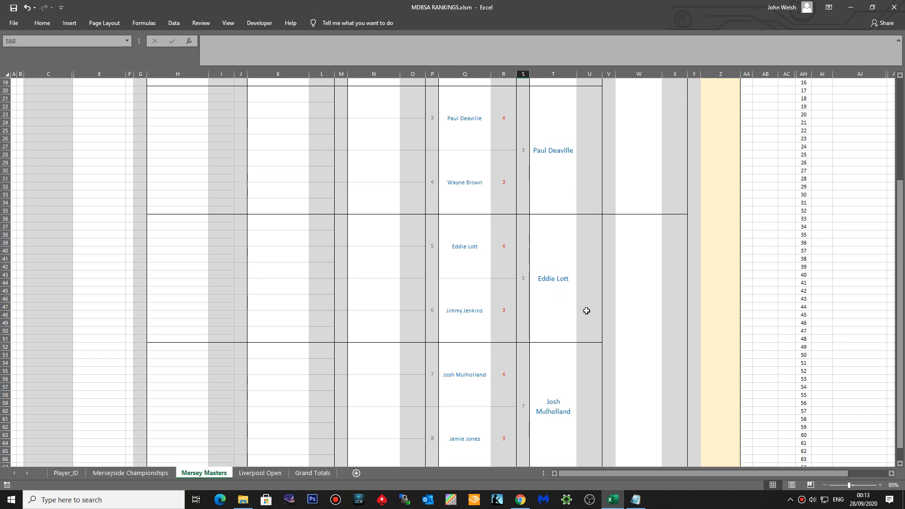
{"action": "left_click", "coordinate": [587, 307]}
{"action": "type", "text": "4"}
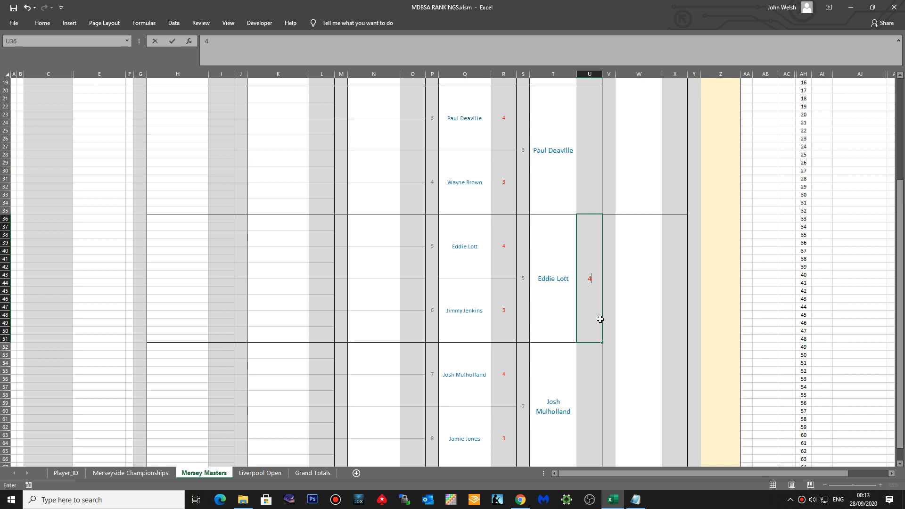
{"action": "key", "text": "Return"}
{"action": "type", "text": "1"}
{"action": "key", "text": "Return"}
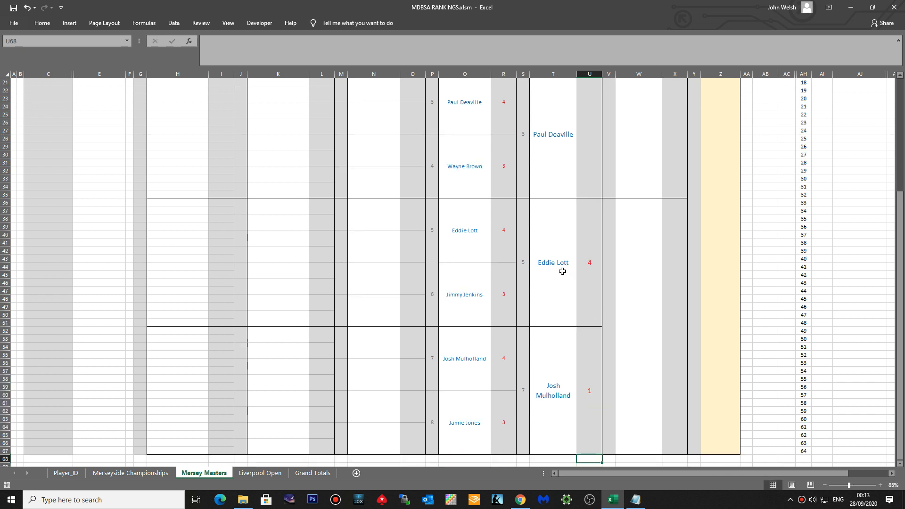
{"action": "left_click", "coordinate": [610, 285]}
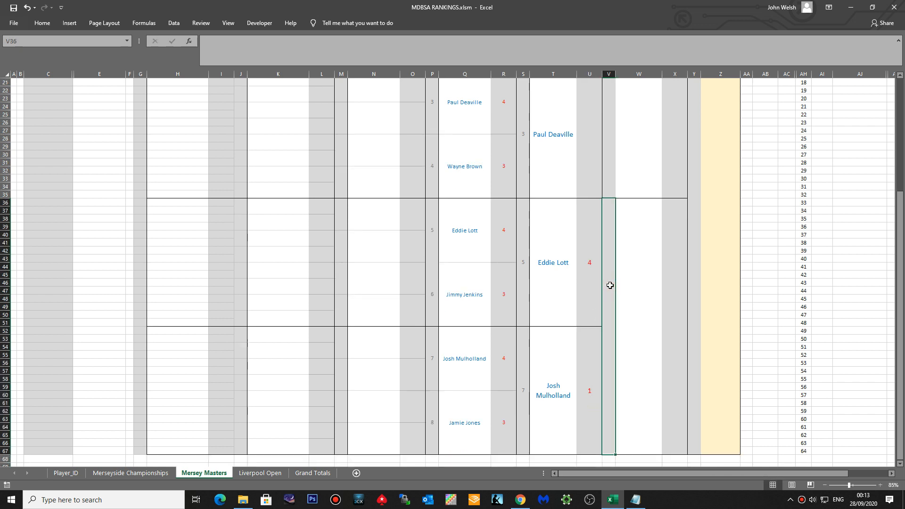
{"action": "type", "text": "5"}
{"action": "key", "text": "Return"}
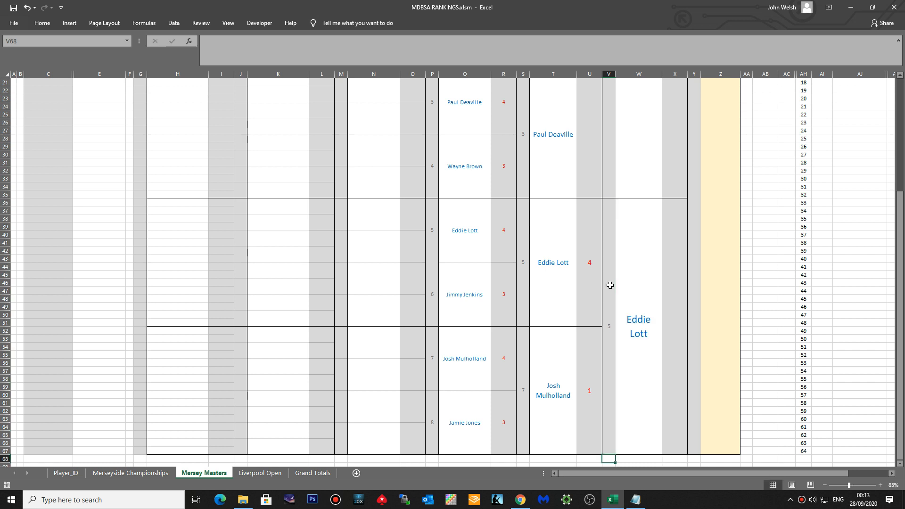
- Enter the first semi-final's scores 4 and 0 in U4 and U20, and put finalist ID 1 in V4
{"action": "scroll", "coordinate": [610, 286], "scroll_direction": "up", "scroll_amount": 6}
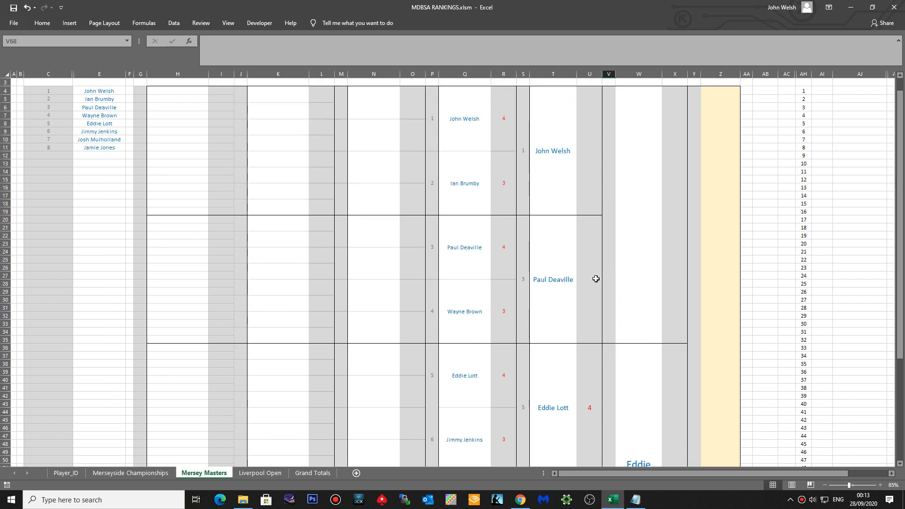
{"action": "scroll", "coordinate": [584, 219], "scroll_direction": "up", "scroll_amount": 1}
{"action": "left_click", "coordinate": [591, 225]}
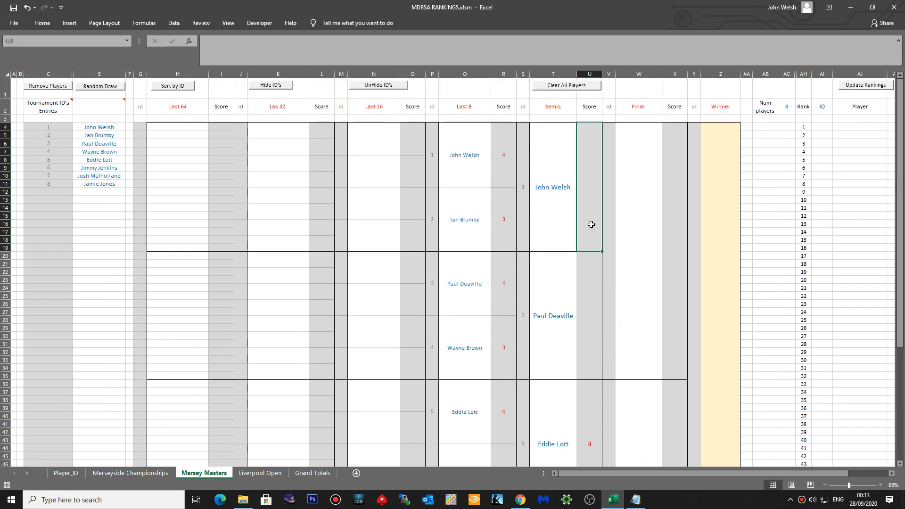
{"action": "type", "text": "4"}
{"action": "key", "text": "Return"}
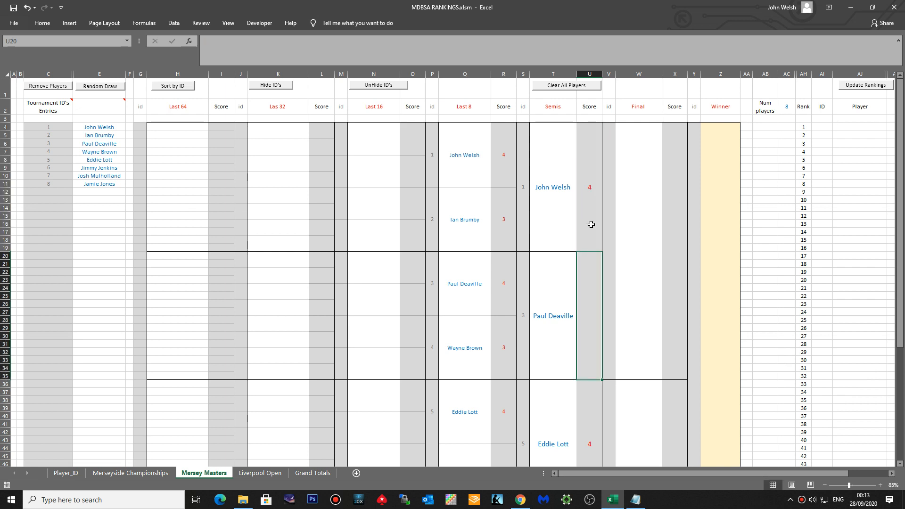
{"action": "type", "text": "0"}
{"action": "key", "text": "Return"}
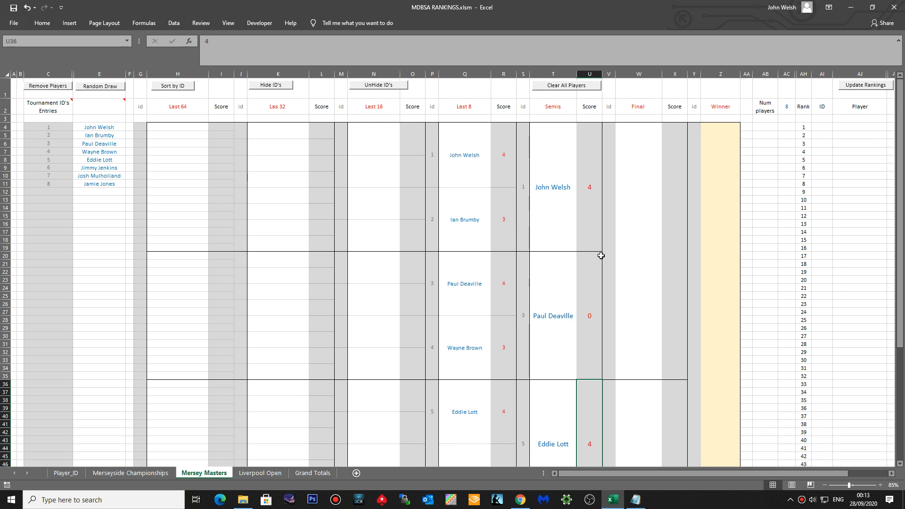
{"action": "left_click", "coordinate": [612, 234]}
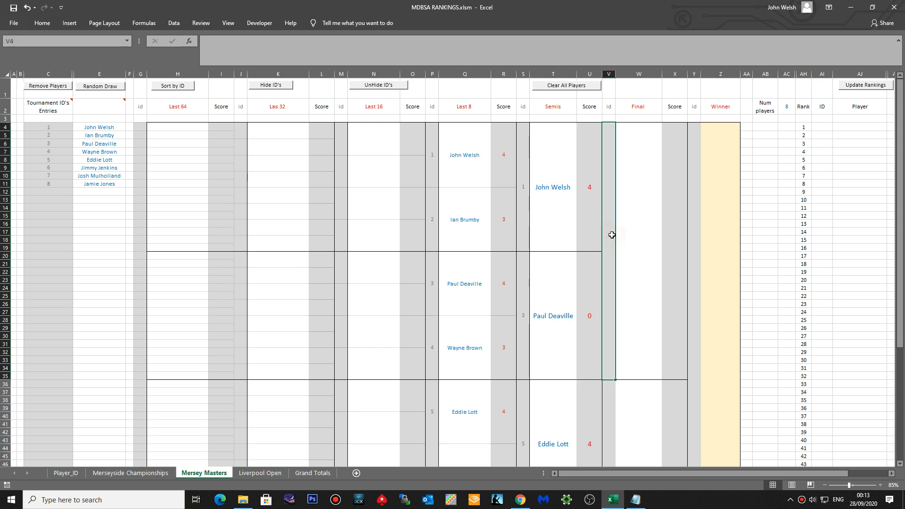
{"action": "type", "text": "1"}
{"action": "key", "text": "Return"}
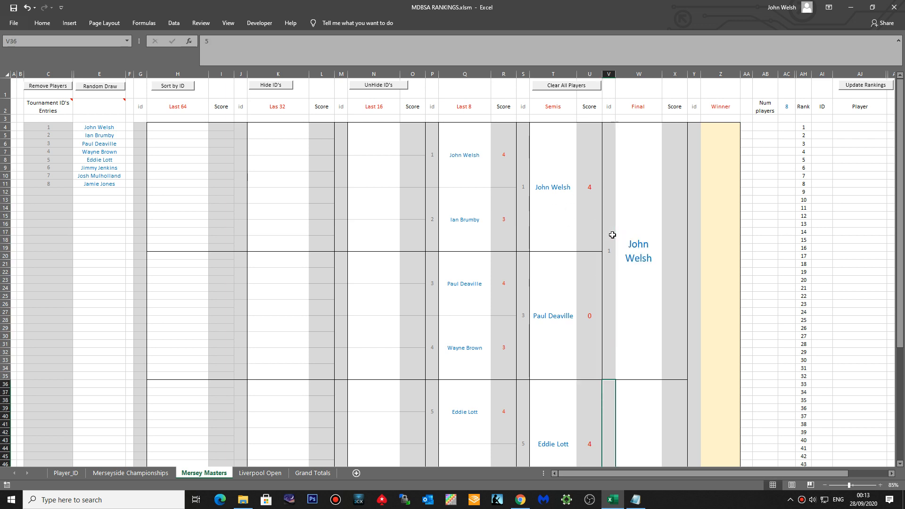
- Enter the Final scores 4 and 3 in X4 and X36
{"action": "scroll", "coordinate": [612, 235], "scroll_direction": "down", "scroll_amount": 5}
{"action": "scroll", "coordinate": [612, 235], "scroll_direction": "up", "scroll_amount": 3}
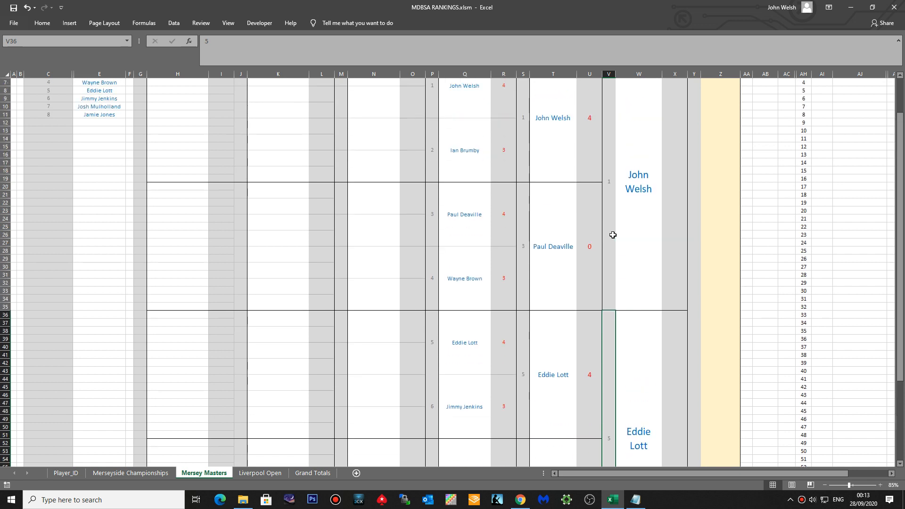
{"action": "left_click", "coordinate": [677, 258]}
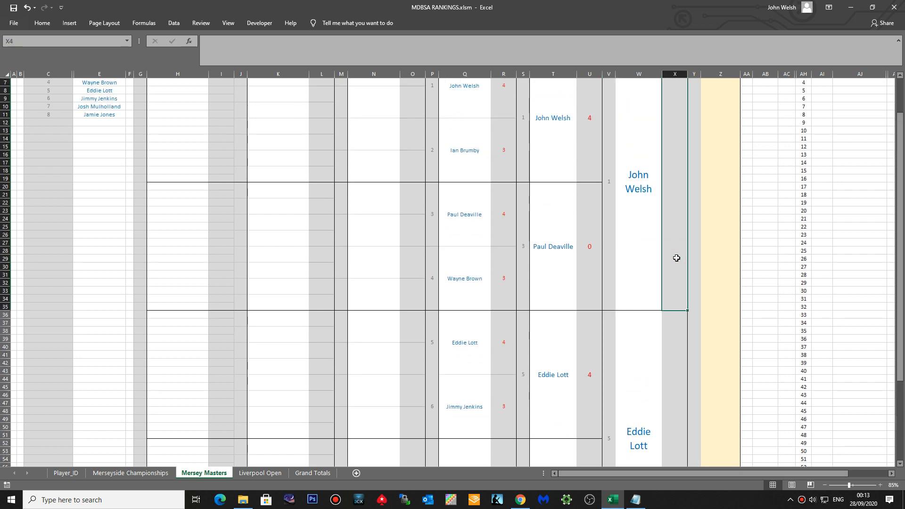
{"action": "type", "text": "4"}
{"action": "key", "text": "Return"}
{"action": "type", "text": "3"}
{"action": "key", "text": "Return"}
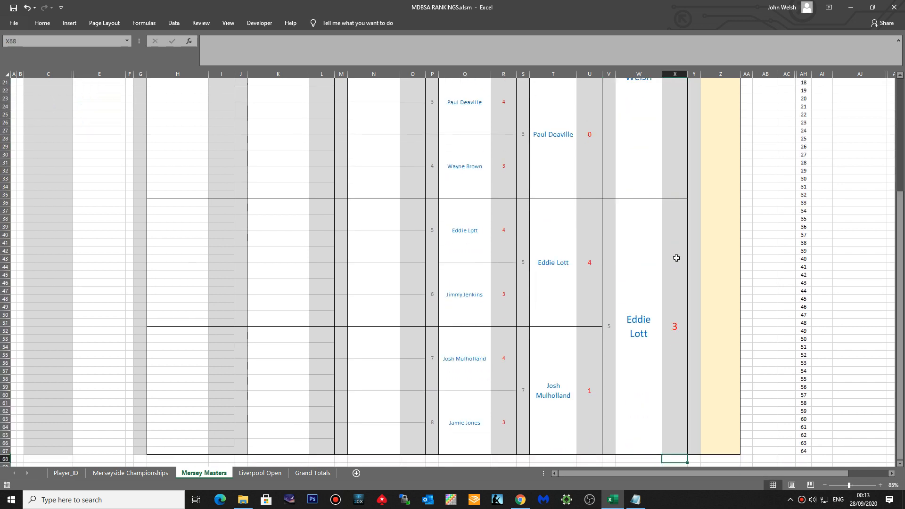
- Enter player ID 1 as the tournament winner in Y4
{"action": "scroll", "coordinate": [676, 258], "scroll_direction": "up", "scroll_amount": 2}
{"action": "scroll", "coordinate": [678, 256], "scroll_direction": "up", "scroll_amount": 2}
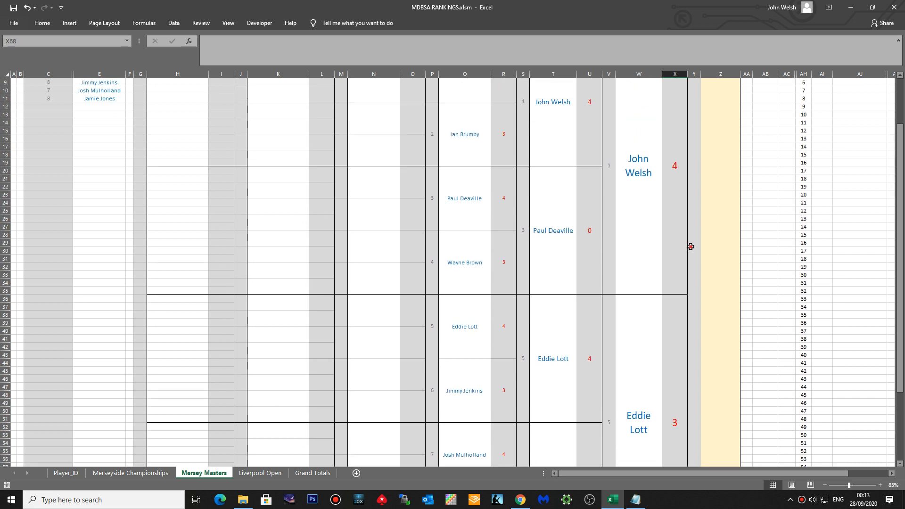
{"action": "left_click", "coordinate": [695, 249]}
{"action": "scroll", "coordinate": [696, 250], "scroll_direction": "up", "scroll_amount": 2}
{"action": "type", "text": "1"}
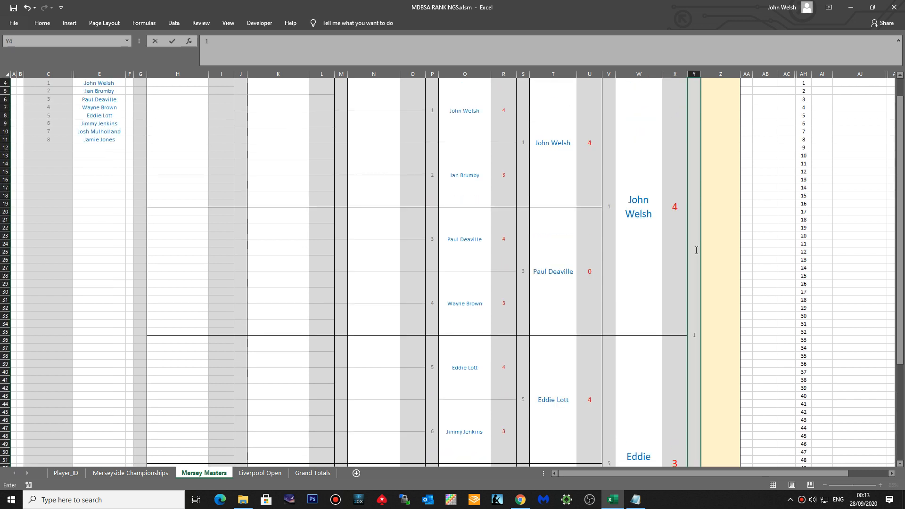
{"action": "key", "text": "Return"}
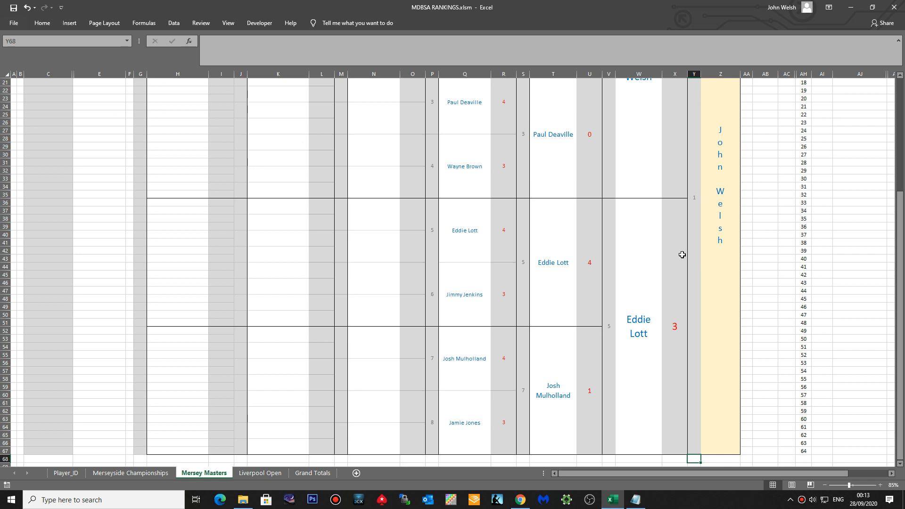
- Review the completed Mersey Masters draw from the Last 8 through to the Winner column
{"action": "scroll", "coordinate": [658, 251], "scroll_direction": "up", "scroll_amount": 5}
{"action": "scroll", "coordinate": [658, 251], "scroll_direction": "down", "scroll_amount": 3}
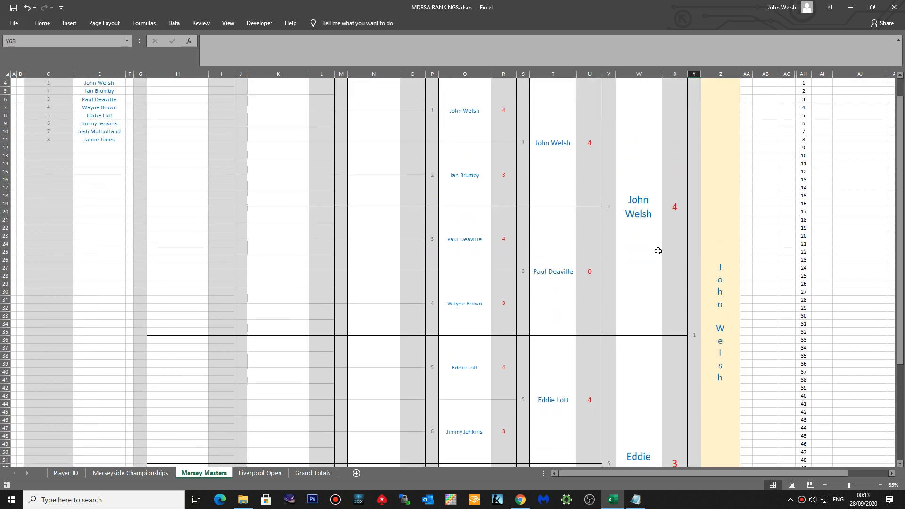
{"action": "scroll", "coordinate": [659, 251], "scroll_direction": "up", "scroll_amount": 2}
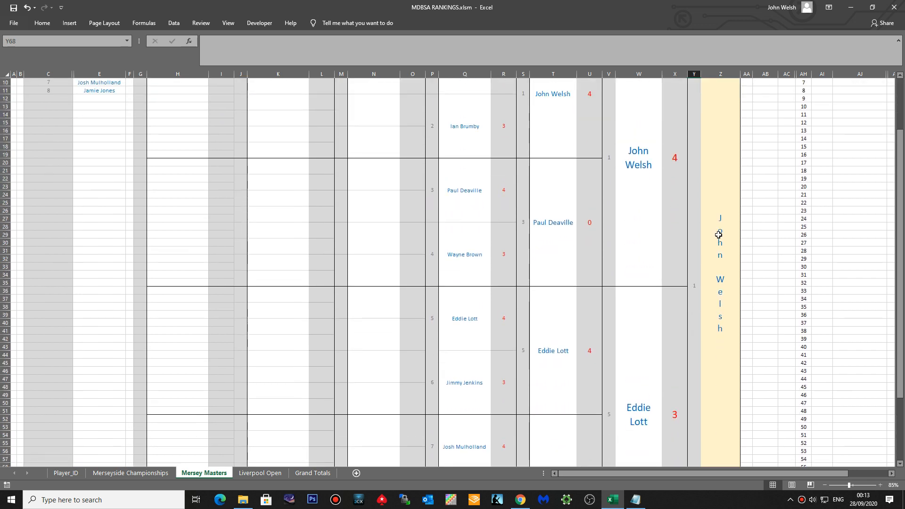
{"action": "scroll", "coordinate": [722, 232], "scroll_direction": "up", "scroll_amount": 3}
{"action": "left_click", "coordinate": [722, 104]}
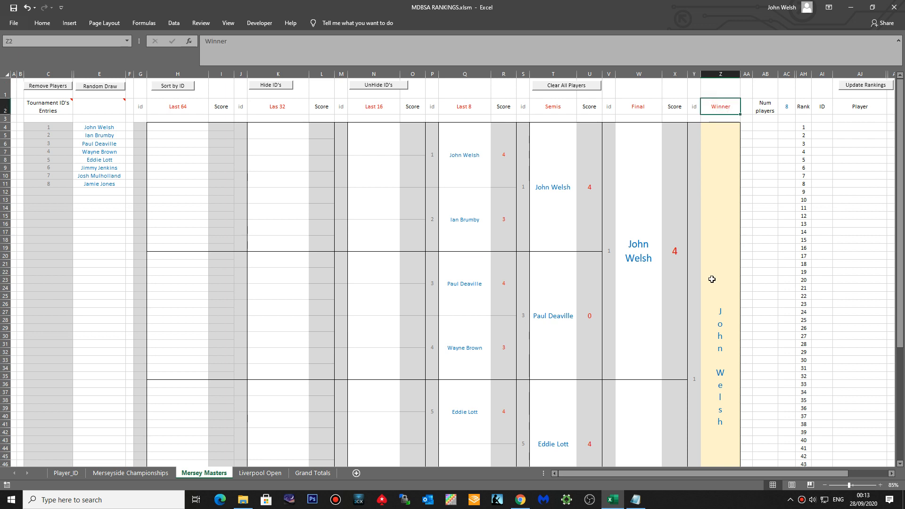
{"action": "scroll", "coordinate": [712, 281], "scroll_direction": "down", "scroll_amount": 5}
{"action": "scroll", "coordinate": [712, 280], "scroll_direction": "up", "scroll_amount": 4}
{"action": "scroll", "coordinate": [712, 280], "scroll_direction": "up", "scroll_amount": 1}
- Update the Mersey Masters rankings from the completed draw and hide the ID columns
{"action": "left_click", "coordinate": [863, 100]}
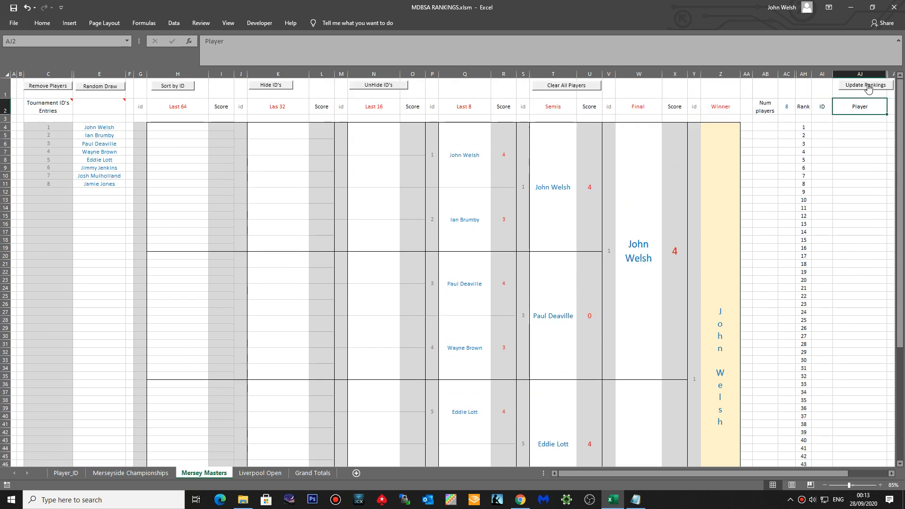
{"action": "left_click", "coordinate": [866, 85]}
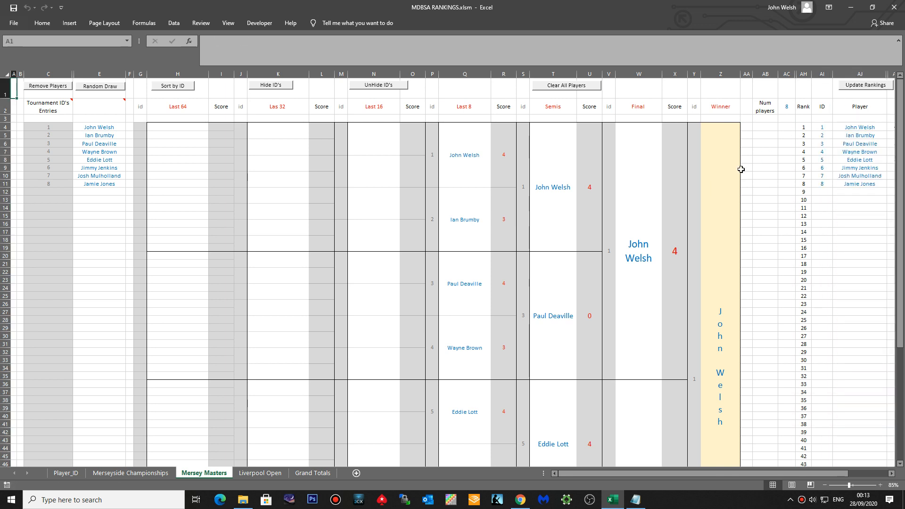
{"action": "left_click", "coordinate": [278, 87]}
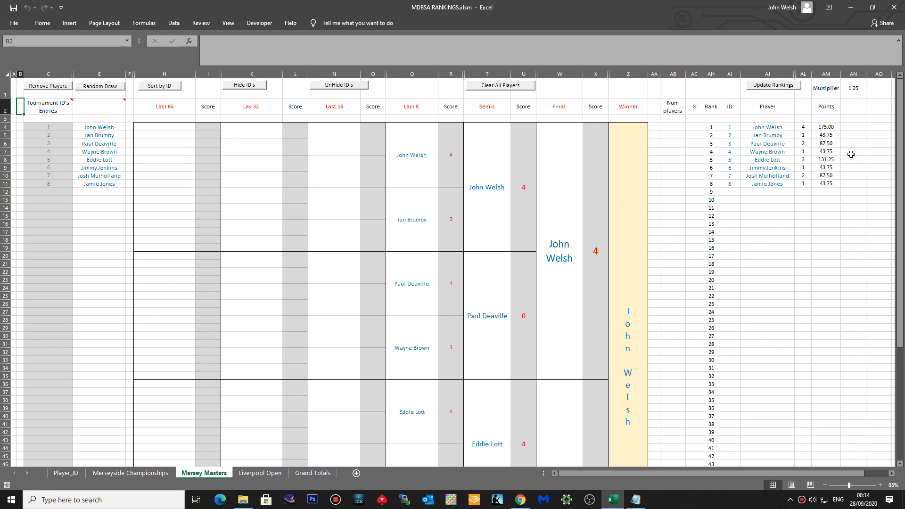
- Check the points formula in AM4 on Mersey Masters and open the Merseyside Championships sheet
{"action": "left_click", "coordinate": [826, 126]}
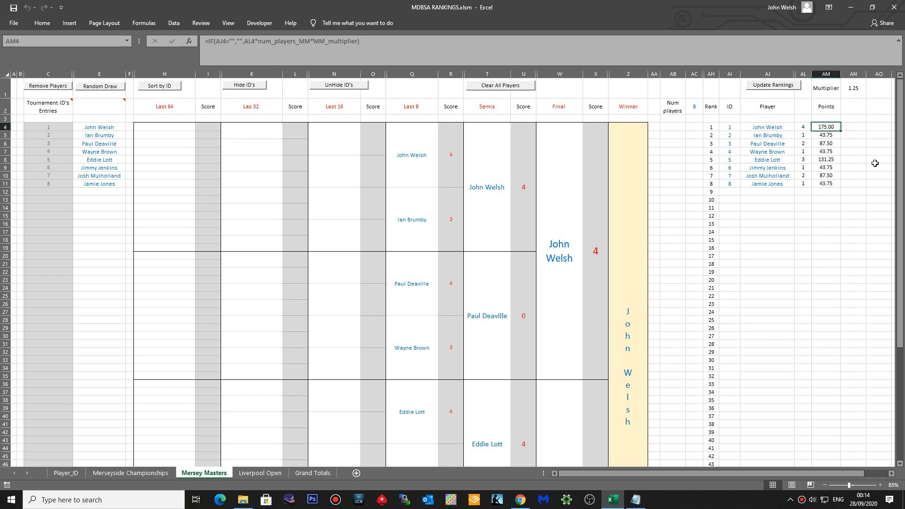
{"action": "left_click", "coordinate": [132, 472]}
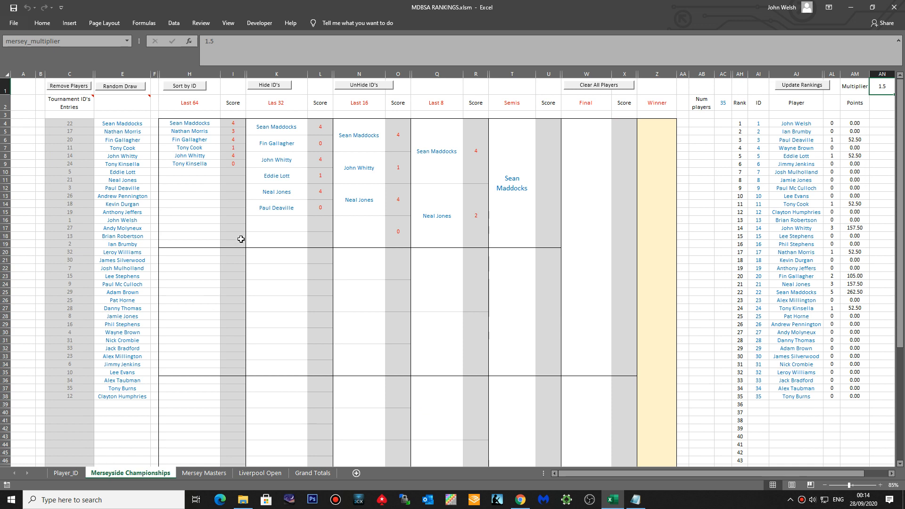
- Try to enter player ID 1 in H10 of the Last 64 column on Merseyside Championships
{"action": "left_click", "coordinate": [206, 174]}
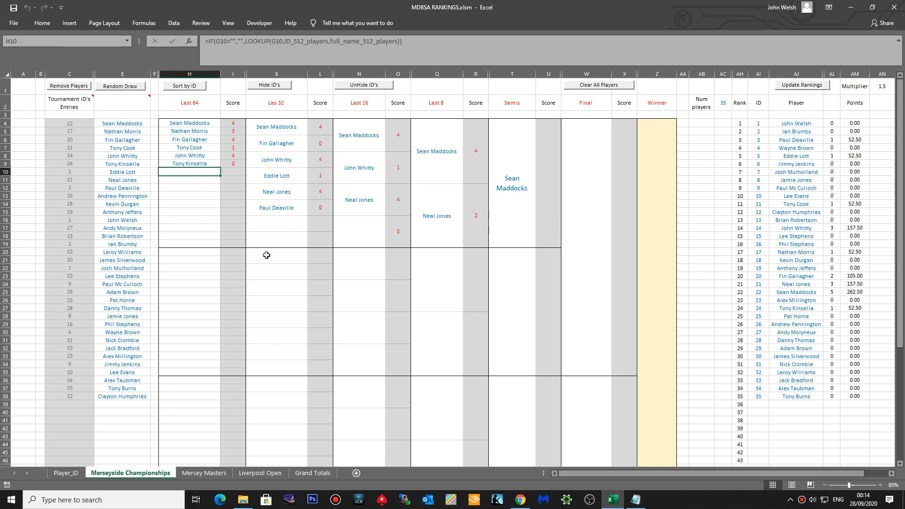
{"action": "type", "text": "1"}
{"action": "key", "text": "Return"}
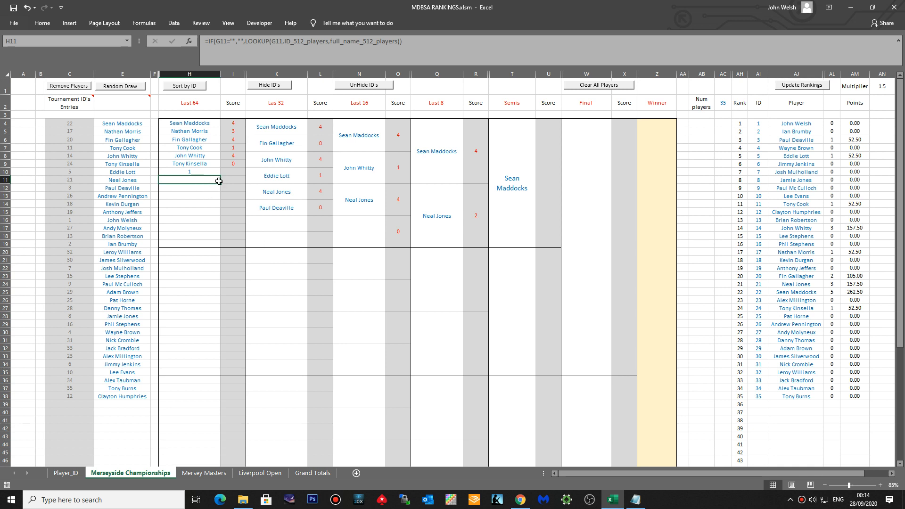
- Unhide the ID columns and restore the name lookup formula in H10 by filling it down from H9
{"action": "left_click", "coordinate": [350, 85]}
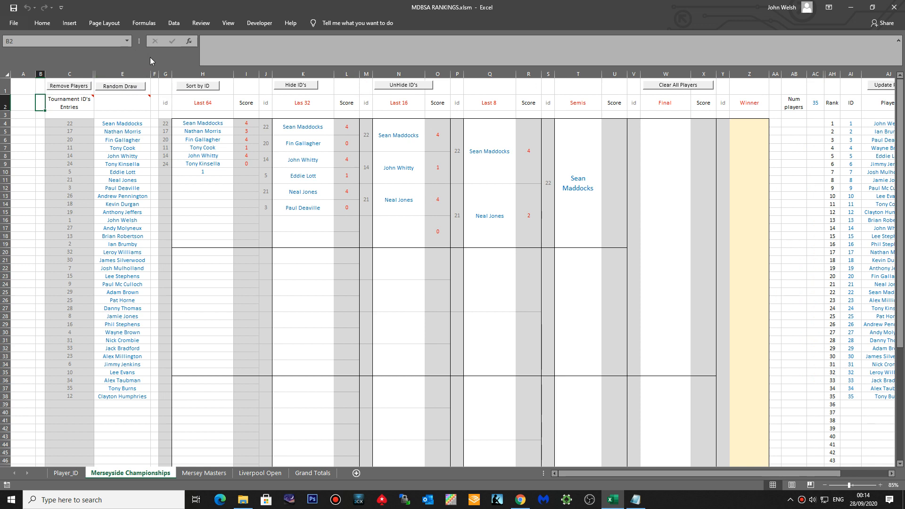
{"action": "left_click", "coordinate": [205, 172]}
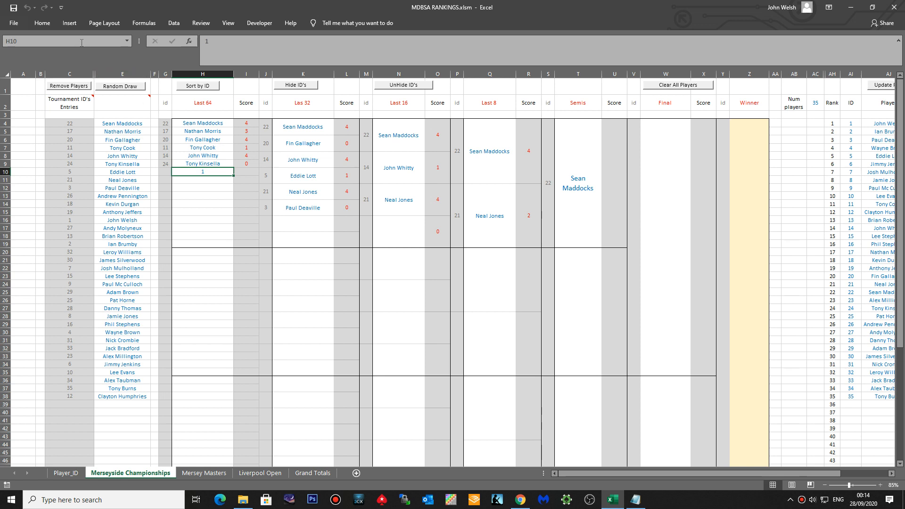
{"action": "left_click", "coordinate": [240, 162]}
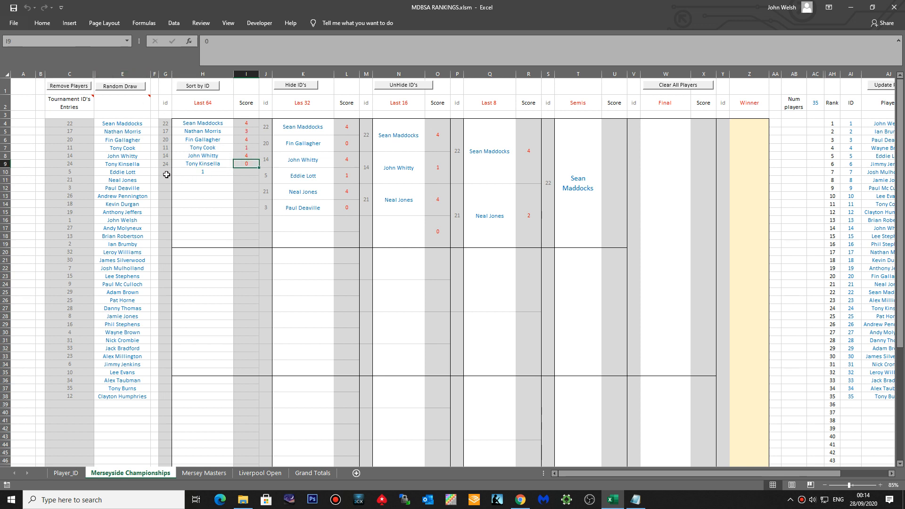
{"action": "left_click", "coordinate": [196, 164]}
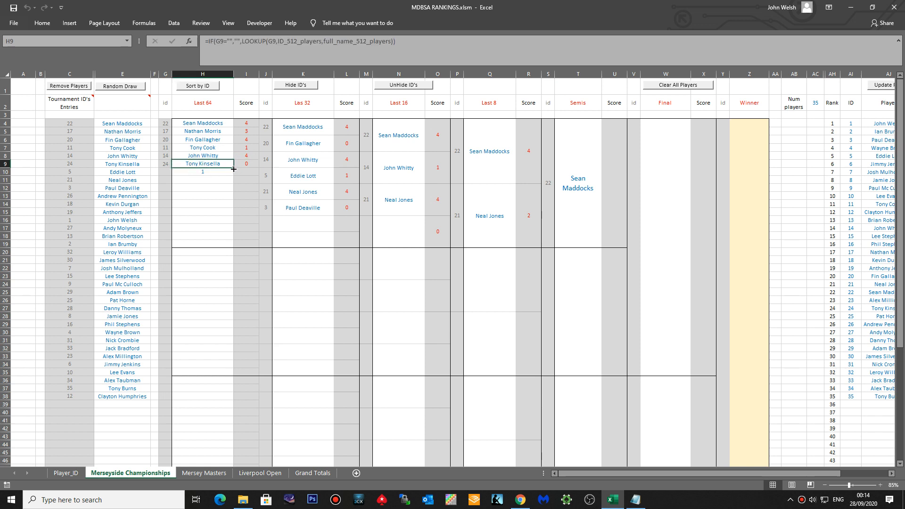
{"action": "left_click", "coordinate": [215, 171]}
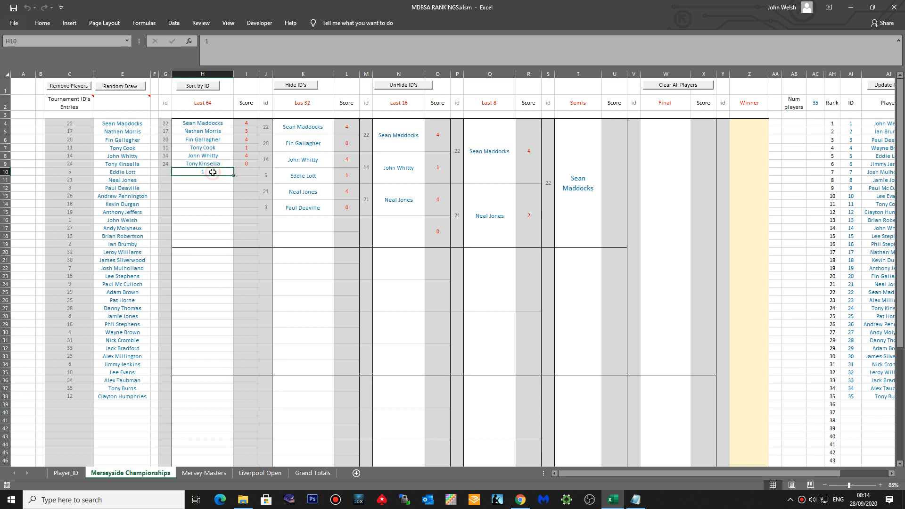
{"action": "left_click", "coordinate": [213, 165]}
{"action": "left_click", "coordinate": [215, 172]}
{"action": "left_click", "coordinate": [215, 164]}
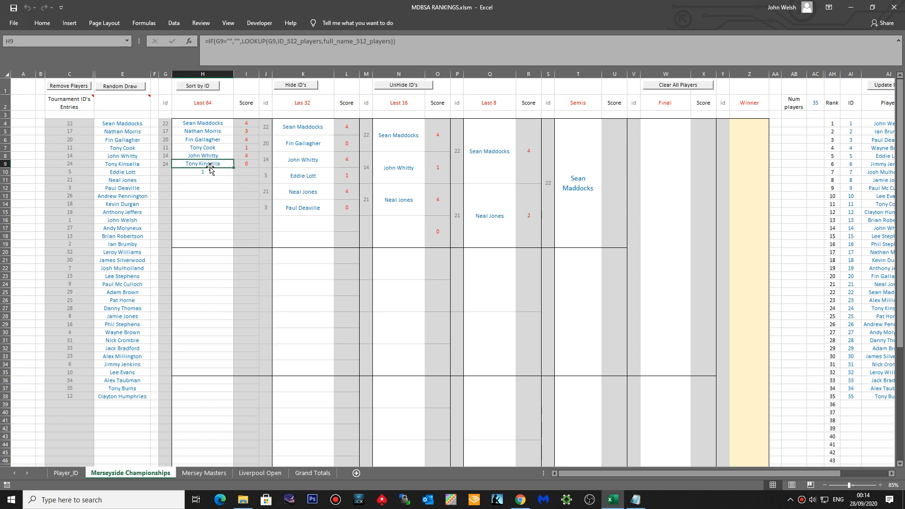
{"action": "left_click", "coordinate": [215, 156]}
{"action": "left_click", "coordinate": [214, 164]}
{"action": "left_click", "coordinate": [214, 164]}
{"action": "left_click_drag", "start_coordinate": [234, 168], "coordinate": [233, 175]}
{"action": "left_click", "coordinate": [220, 180]}
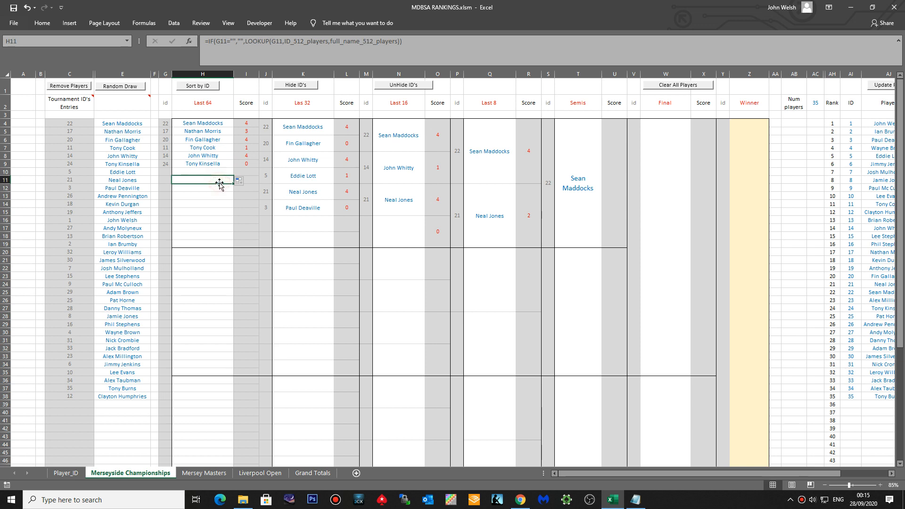
{"action": "left_click", "coordinate": [214, 171]}
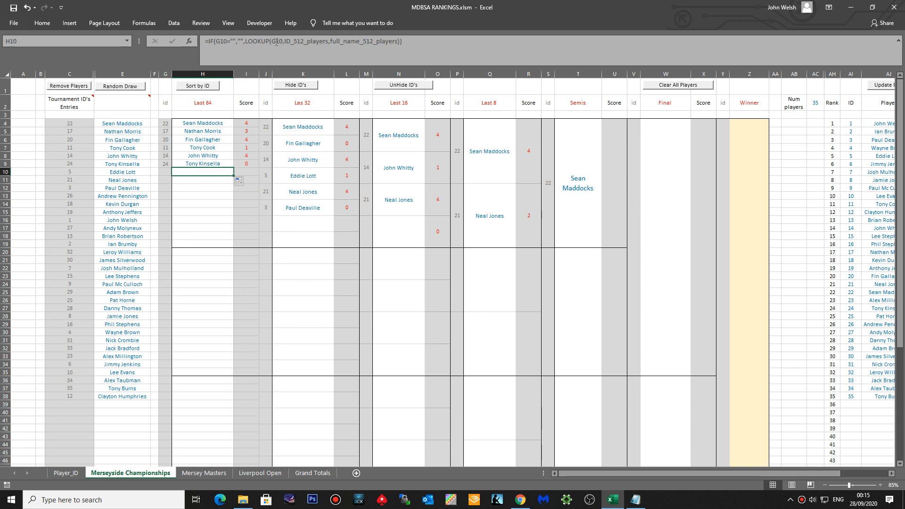
{"action": "left_click", "coordinate": [256, 47]}
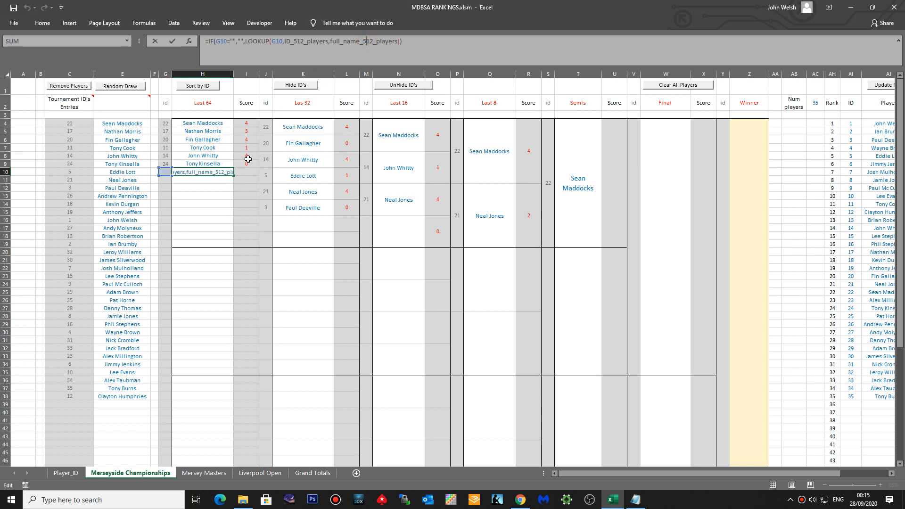
- Enter player IDs 1 and 64 in G10 and G11 of the Last 64 draw
{"action": "left_click", "coordinate": [169, 173]}
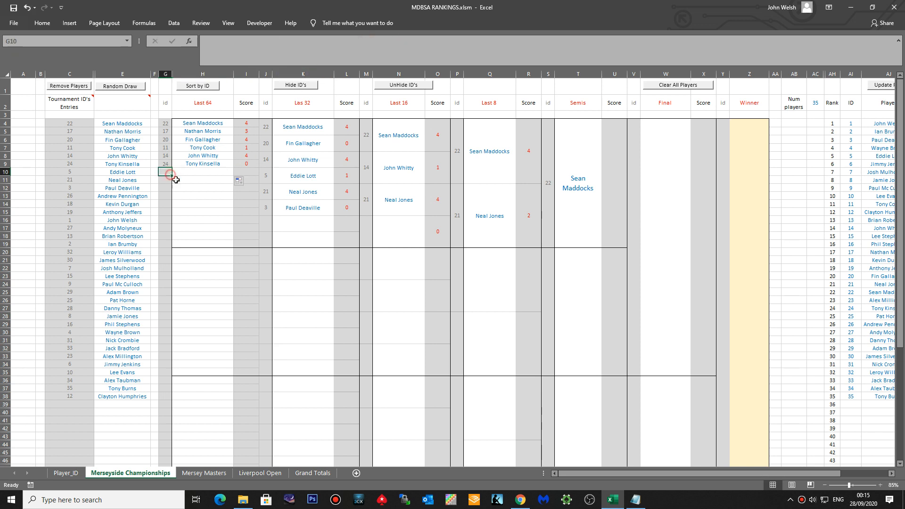
{"action": "type", "text": "1"}
{"action": "key", "text": "Return"}
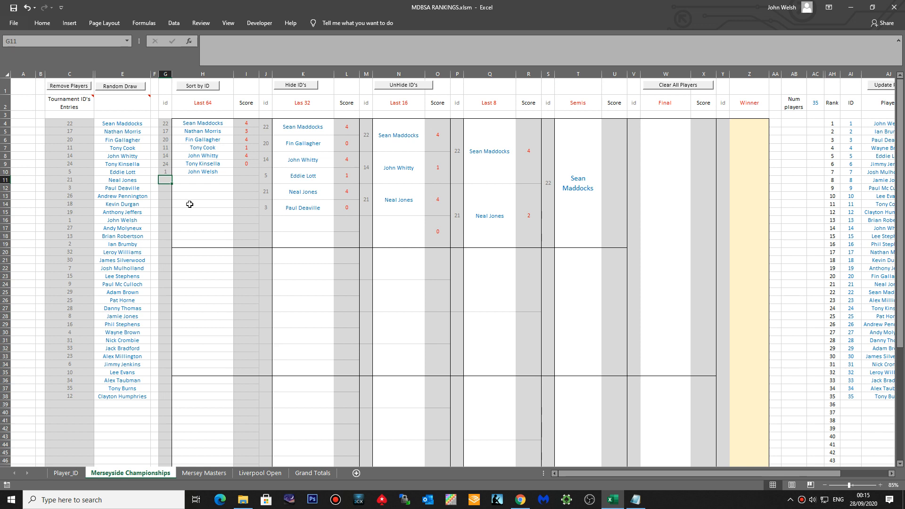
{"action": "type", "text": "64"}
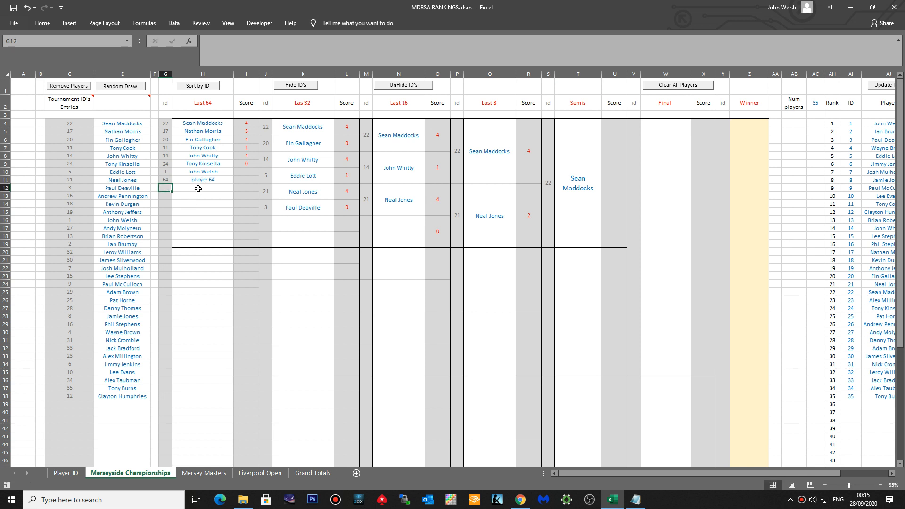
- Enter the Last 64 scores 4 and 1 in I10 and I11
{"action": "left_click", "coordinate": [231, 172]}
{"action": "left_click", "coordinate": [239, 173]}
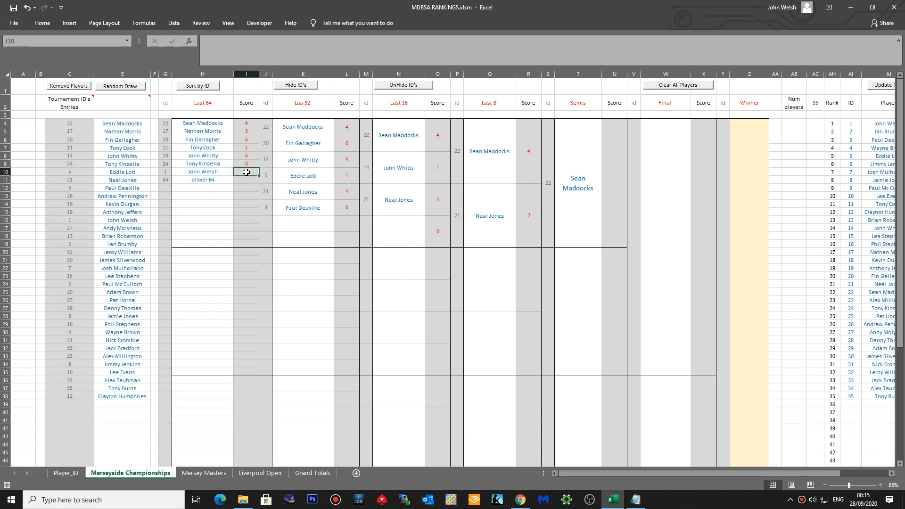
{"action": "type", "text": "4"}
{"action": "key", "text": "Return"}
{"action": "type", "text": "1"}
{"action": "key", "text": "Return"}
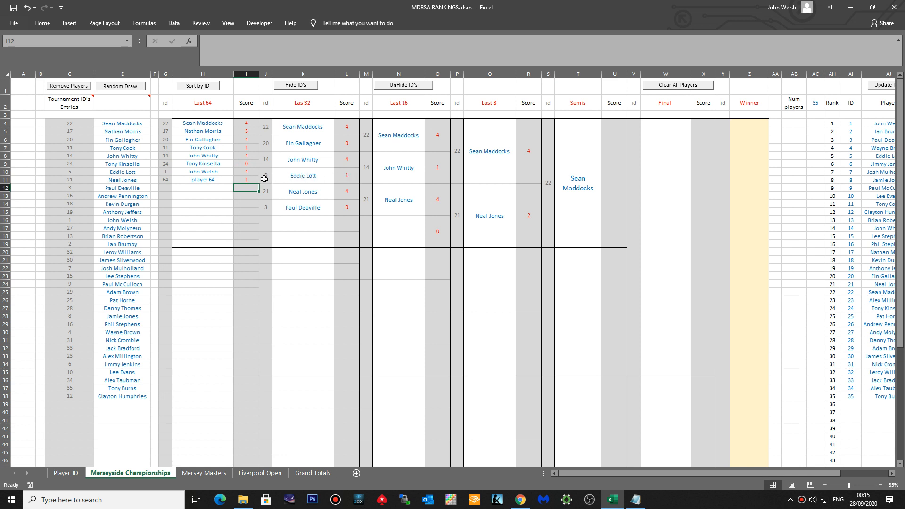
- Set the opponent's player ID in G11 to 5
{"action": "left_click", "coordinate": [166, 179]}
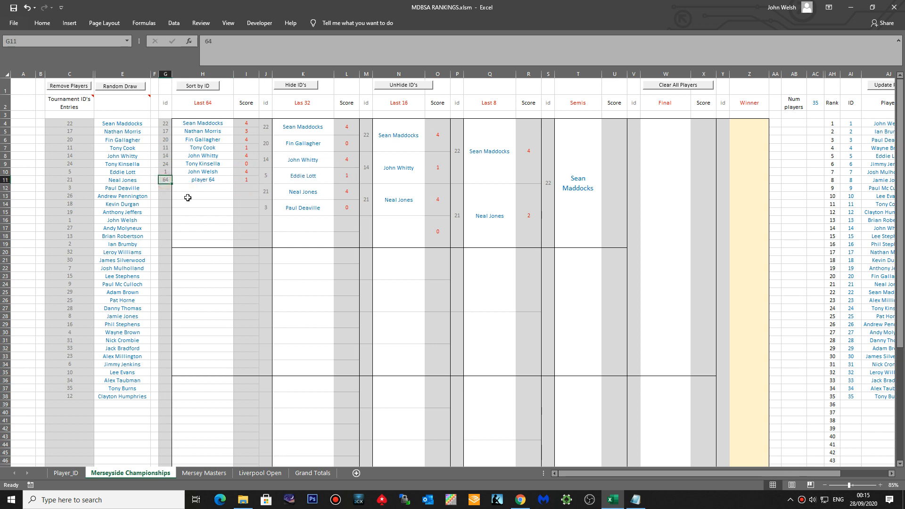
{"action": "type", "text": "5"}
{"action": "key", "text": "Return"}
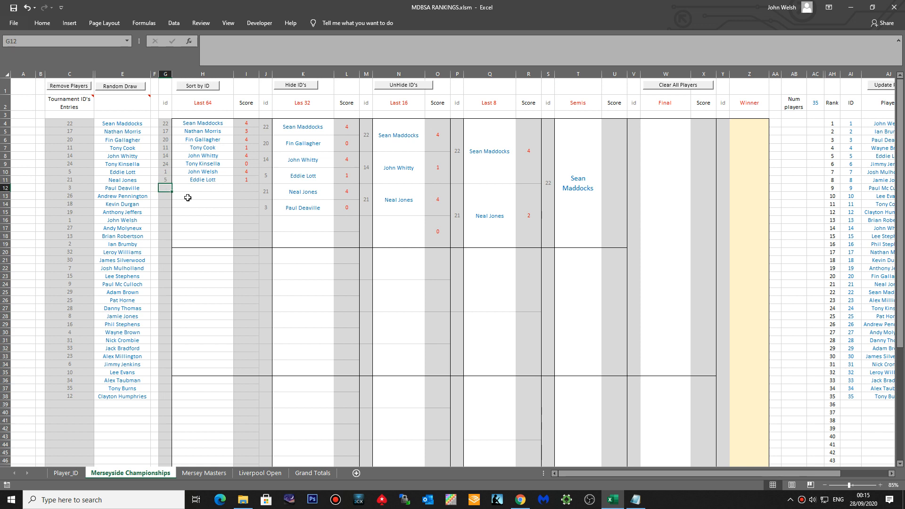
{"action": "key", "text": "Up"}
- Set the Last 64 scores in I10 and I11 to 1 and 4
{"action": "left_click", "coordinate": [251, 173]}
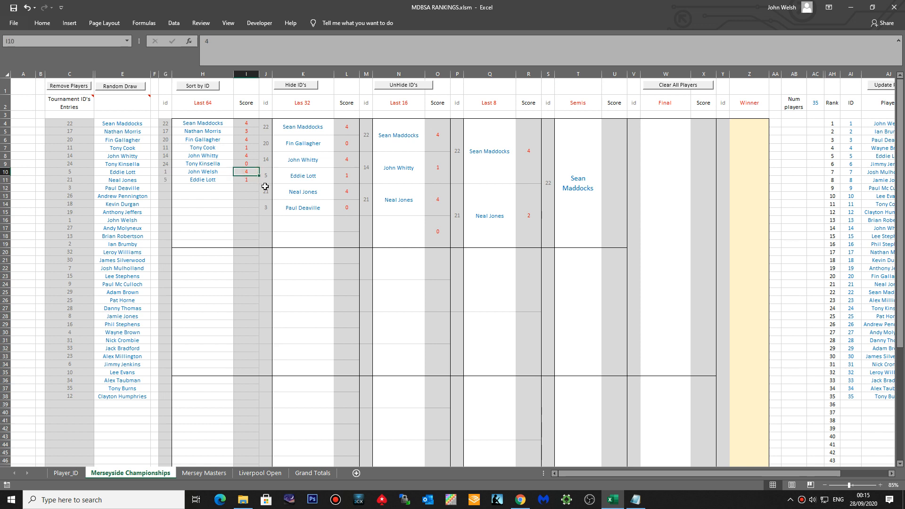
{"action": "type", "text": "1"}
{"action": "key", "text": "Return"}
{"action": "type", "text": "4"}
{"action": "key", "text": "Return"}
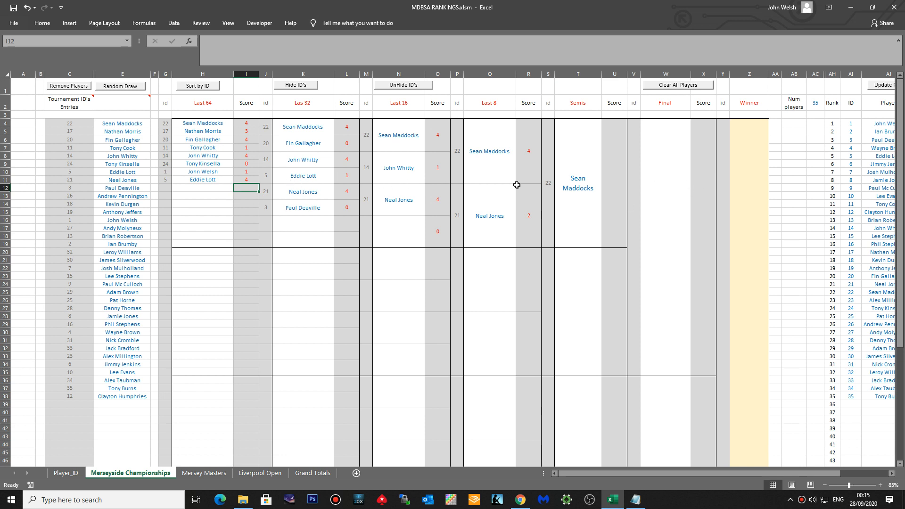
- Hide the ID columns, update the Merseyside Championships rankings and check the first player's points in AM4
{"action": "left_click", "coordinate": [296, 86]}
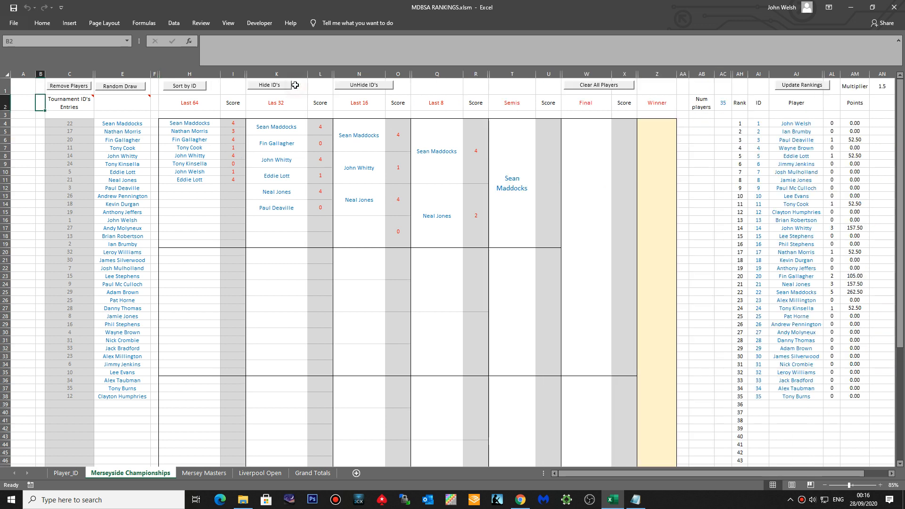
{"action": "left_click", "coordinate": [792, 87]}
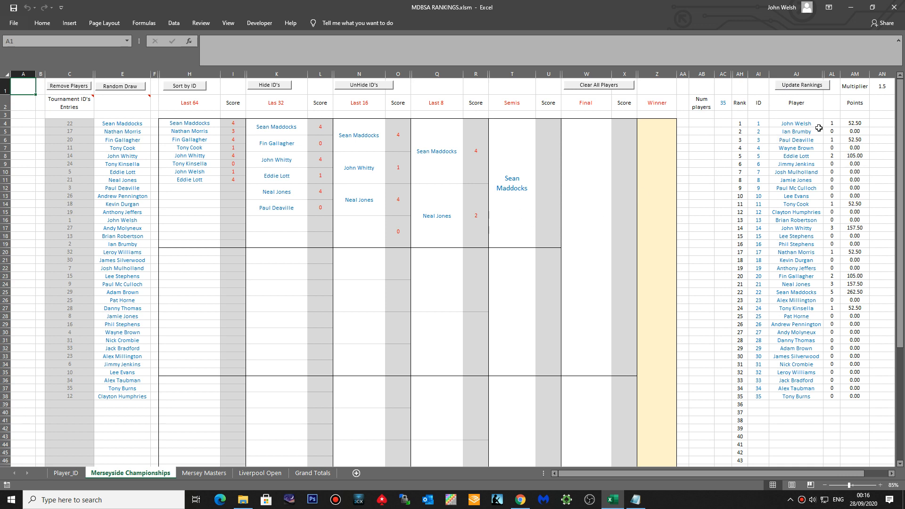
{"action": "left_click", "coordinate": [860, 124]}
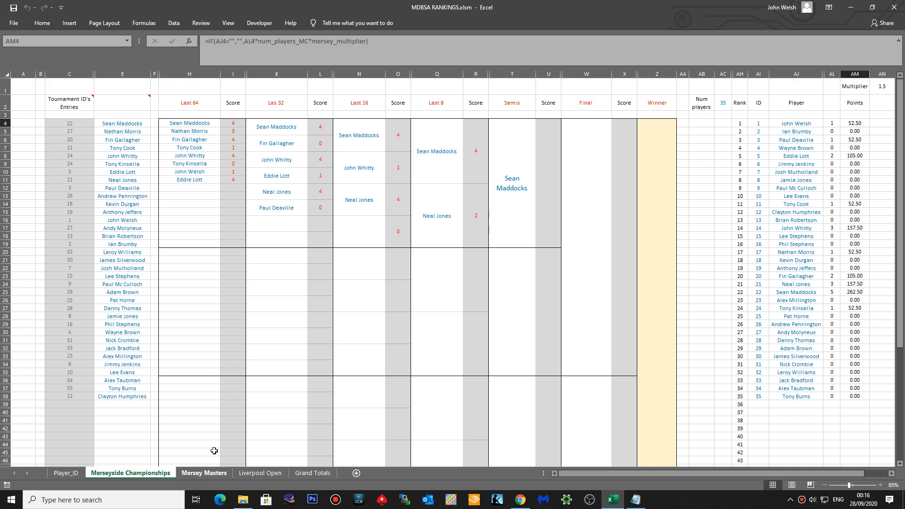
- Revisit the Mersey Masters points and update the totals on the Grand Totals sheet
{"action": "left_click", "coordinate": [190, 474]}
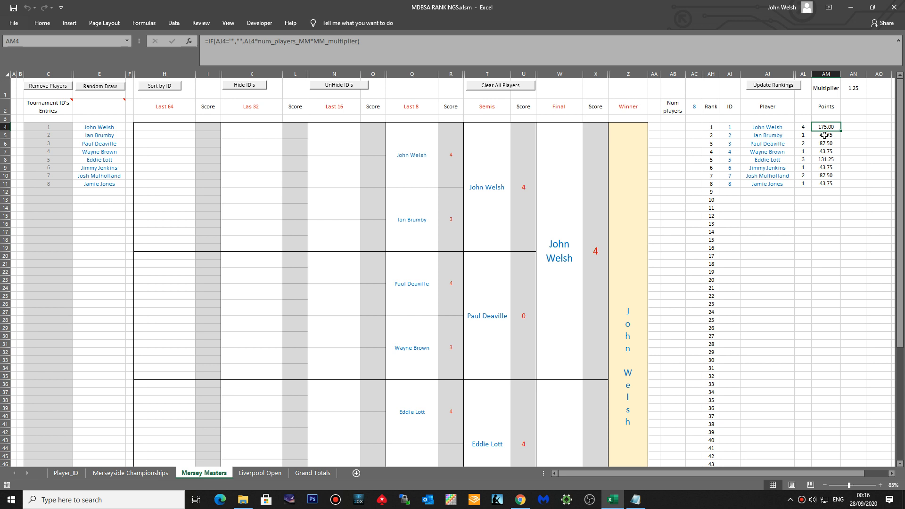
{"action": "left_click", "coordinate": [313, 473]}
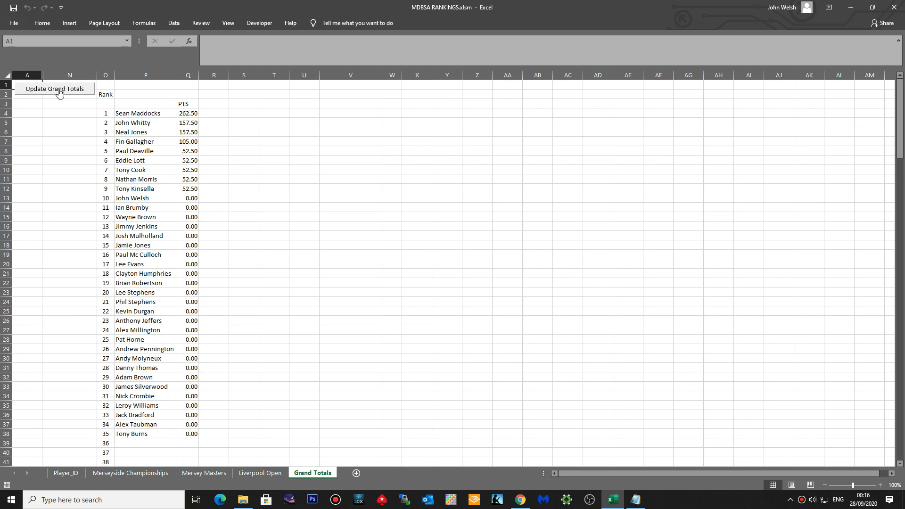
{"action": "left_click", "coordinate": [59, 89]}
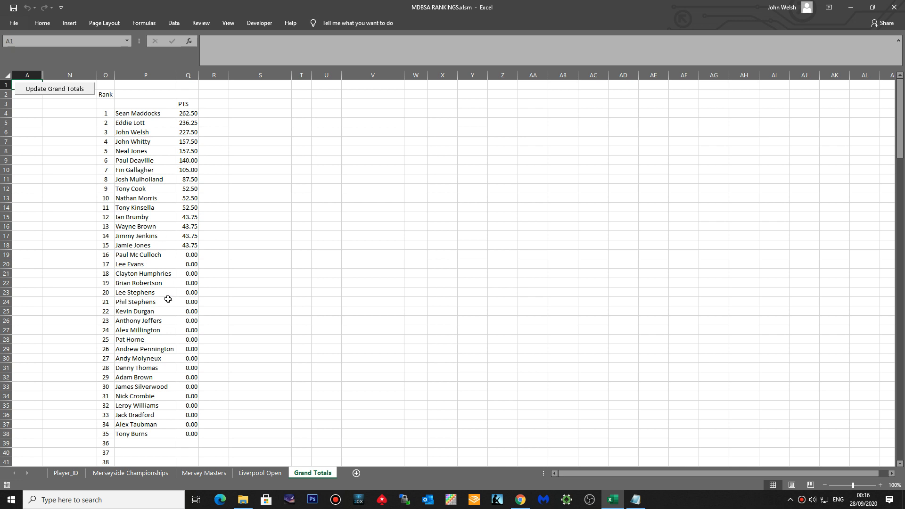
- Compare the Mersey Masters and Merseyside Championships points with Grand Totals, and view the empty Liverpool Open draw
{"action": "left_click", "coordinate": [193, 474]}
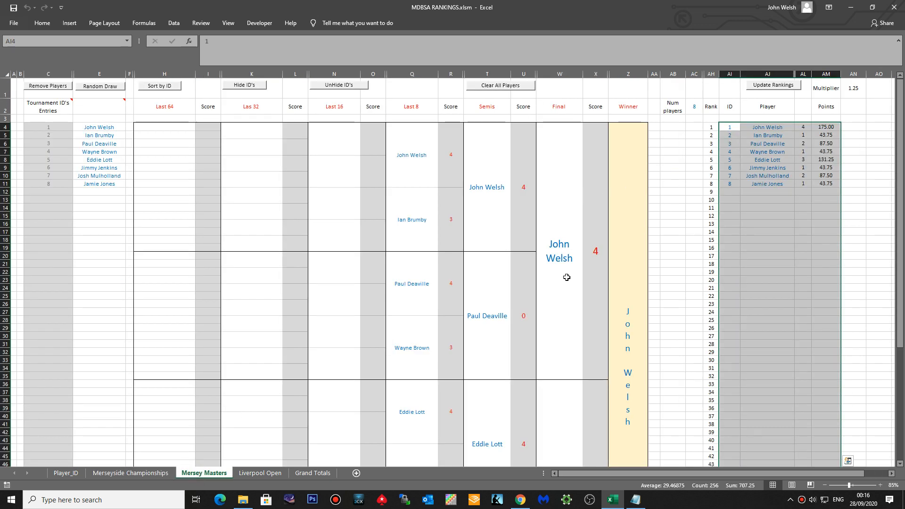
{"action": "left_click", "coordinate": [160, 473]}
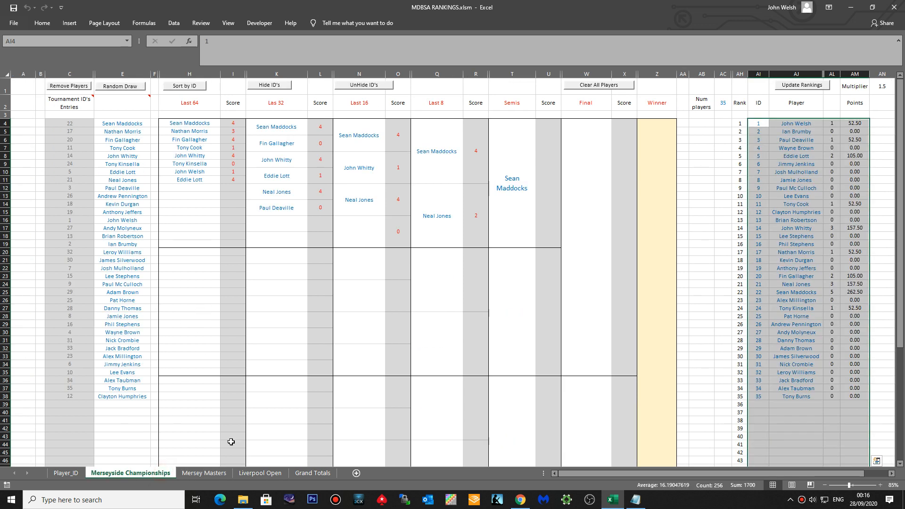
{"action": "left_click", "coordinate": [314, 474]}
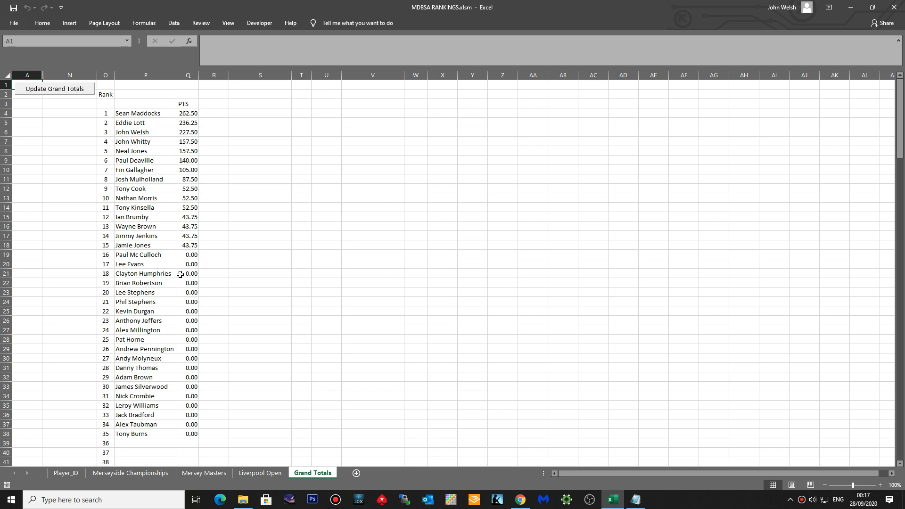
{"action": "left_click", "coordinate": [166, 474]}
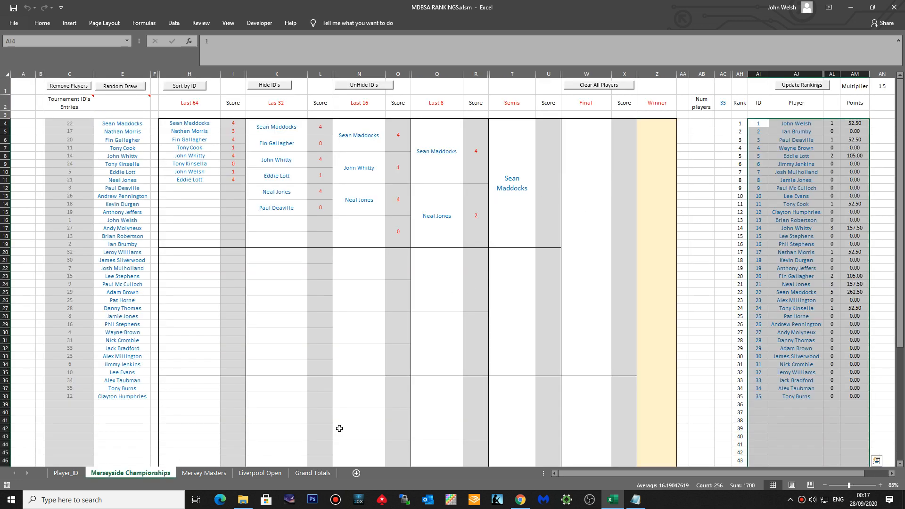
{"action": "left_click", "coordinate": [323, 474]}
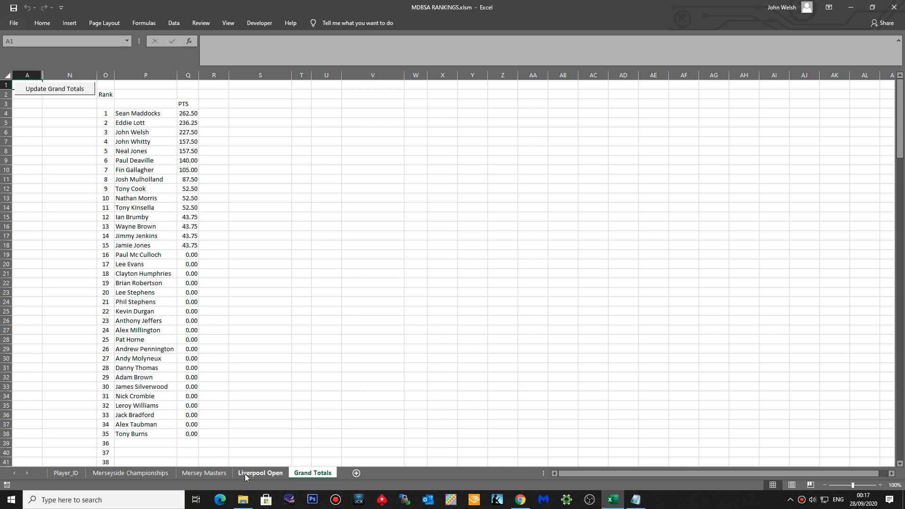
{"action": "left_click", "coordinate": [259, 474]}
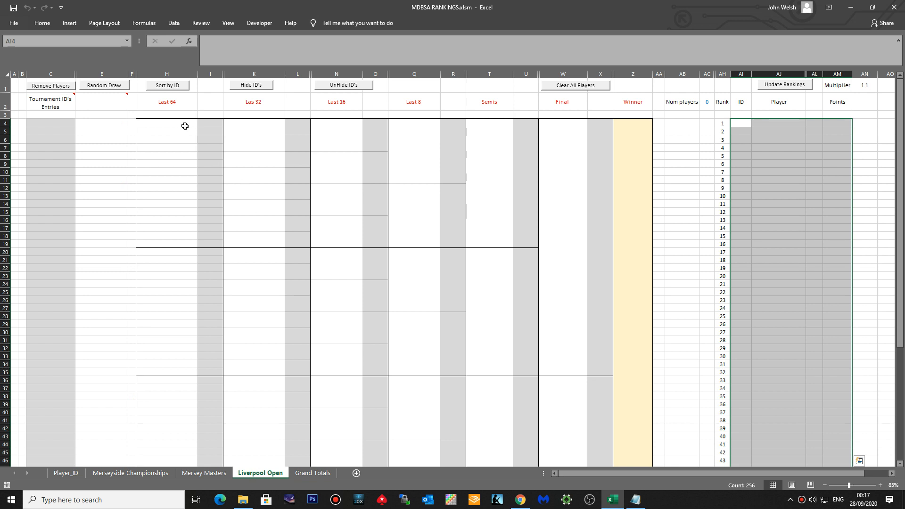
{"action": "left_click", "coordinate": [208, 123]}
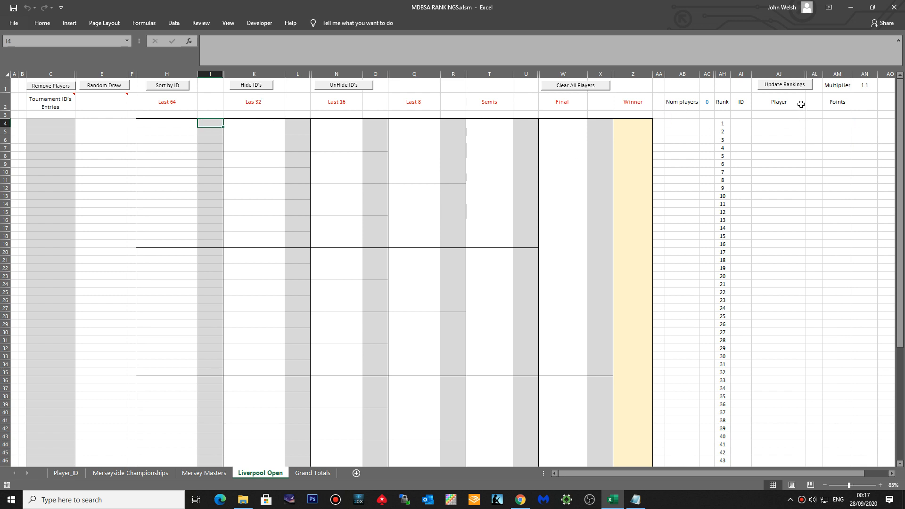
- Update the Liverpool Open rankings, and check the Grand Totals and Player_ID sheets
{"action": "left_click", "coordinate": [788, 89]}
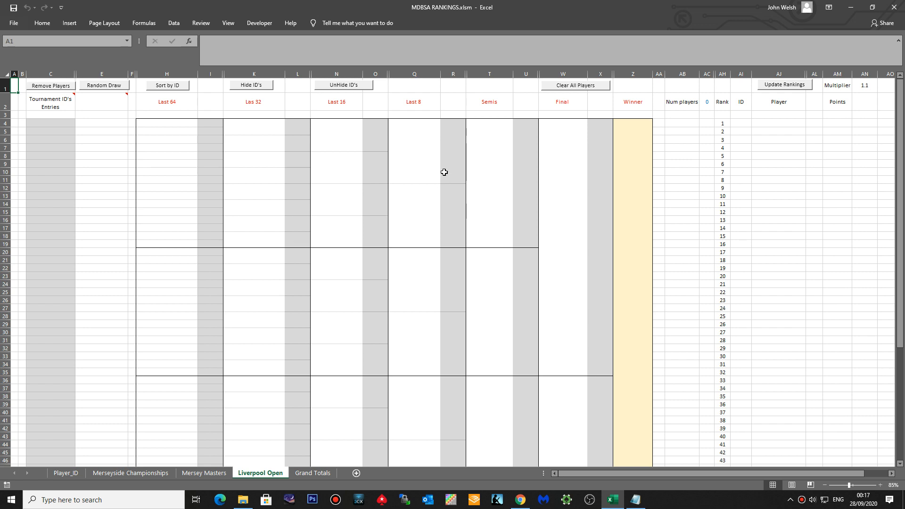
{"action": "left_click", "coordinate": [313, 474]}
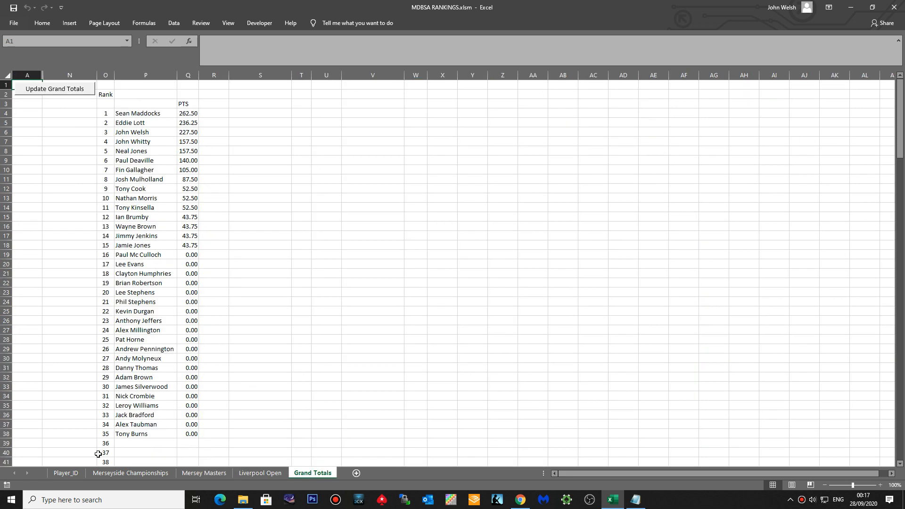
{"action": "left_click", "coordinate": [66, 473]}
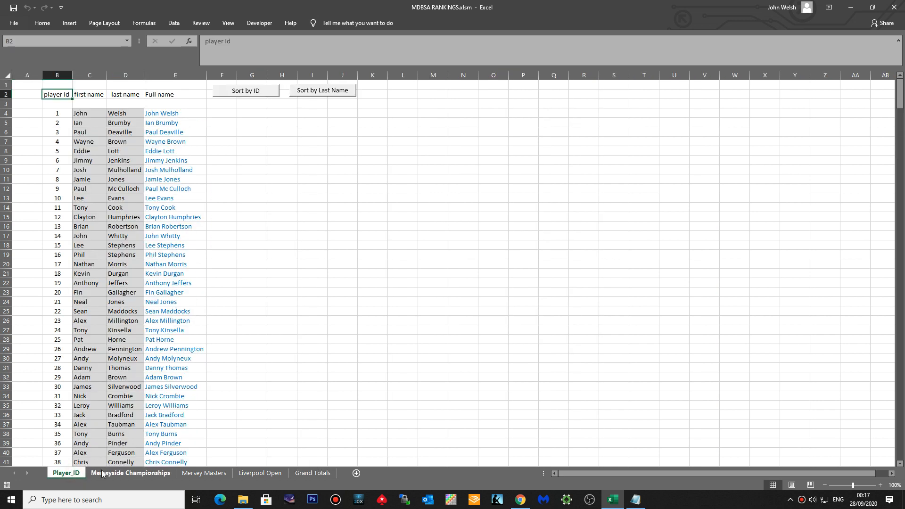
- Review the tournament ID entries in column C of Merseyside Championships, from C4 down to C38
{"action": "left_click", "coordinate": [118, 475]}
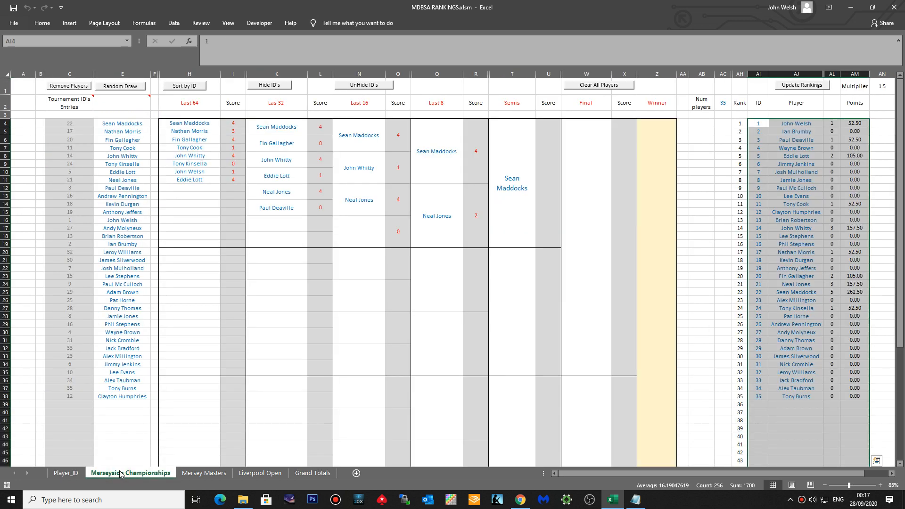
{"action": "left_click", "coordinate": [72, 127]}
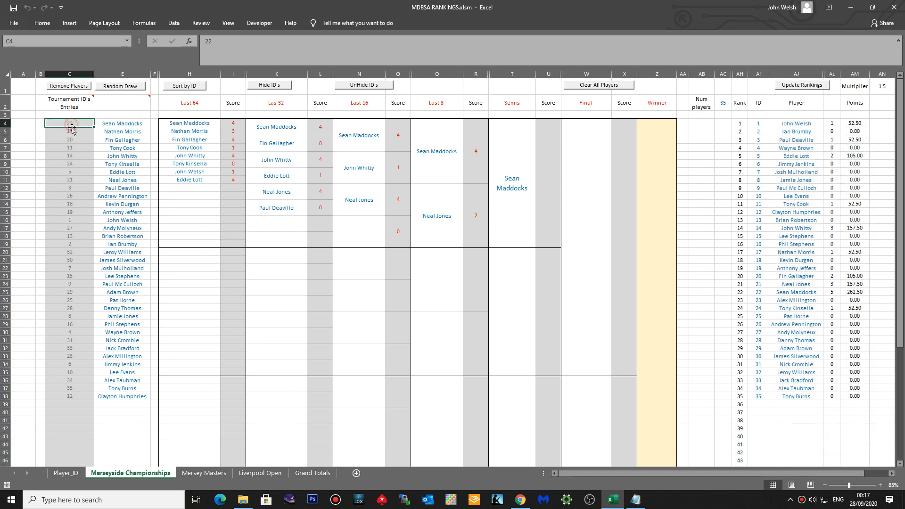
{"action": "left_click", "coordinate": [71, 133]}
{"action": "left_click", "coordinate": [72, 140]}
{"action": "left_click", "coordinate": [70, 156]}
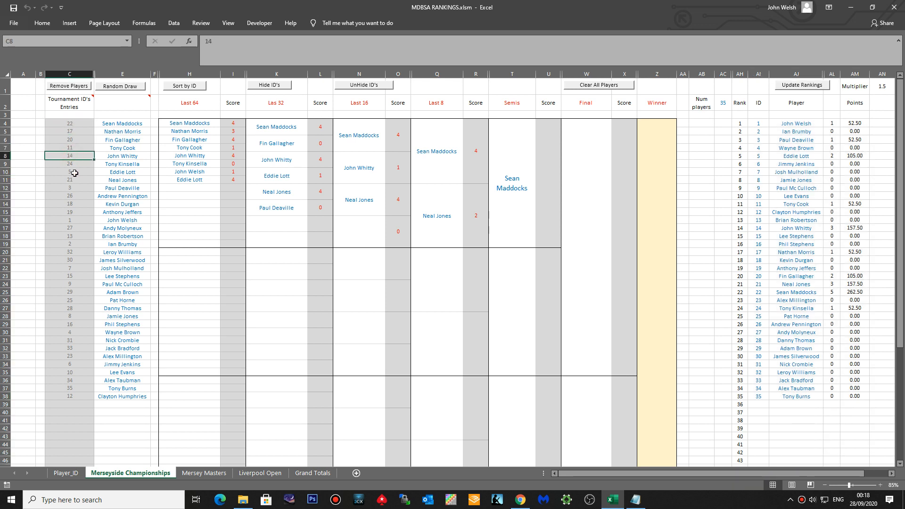
{"action": "left_click", "coordinate": [72, 171]}
{"action": "left_click", "coordinate": [73, 198]}
{"action": "left_click", "coordinate": [71, 131]}
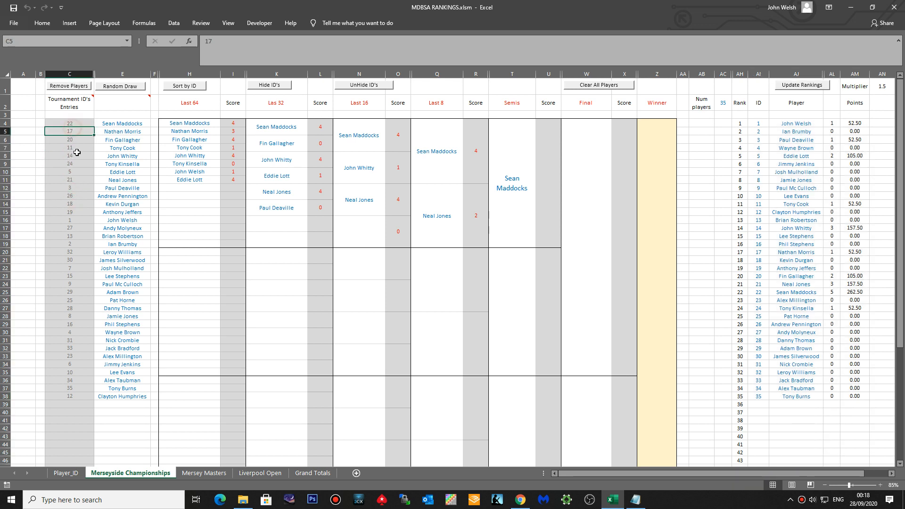
{"action": "left_click", "coordinate": [74, 164]}
{"action": "left_click", "coordinate": [73, 194]}
{"action": "left_click", "coordinate": [72, 228]}
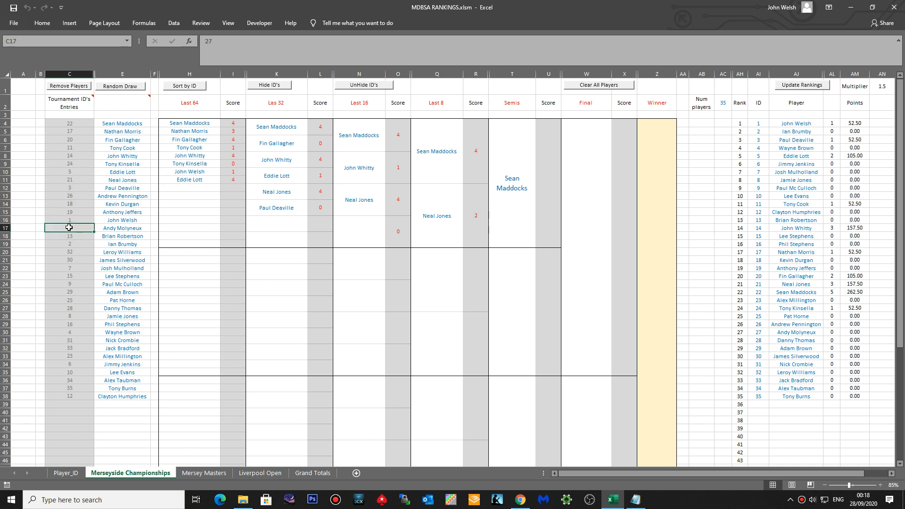
{"action": "left_click", "coordinate": [69, 293]}
{"action": "left_click", "coordinate": [72, 324]}
{"action": "left_click", "coordinate": [73, 355]}
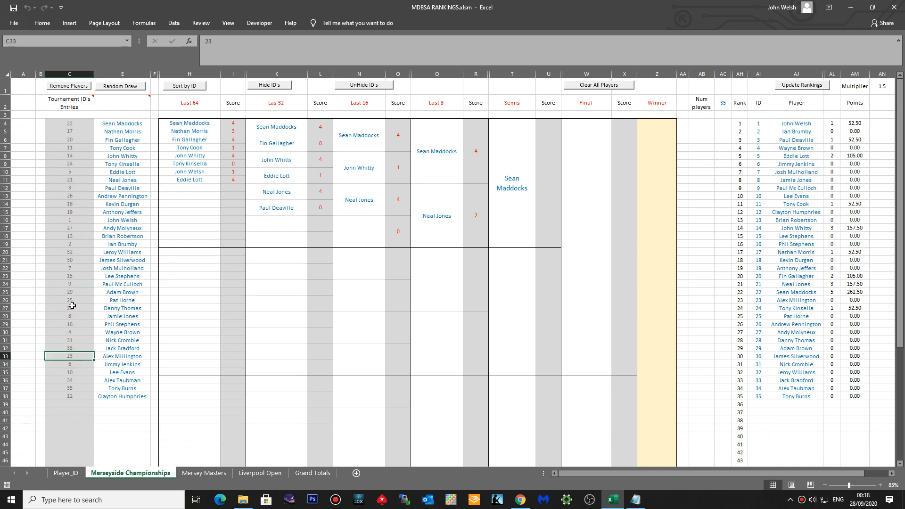
{"action": "left_click", "coordinate": [69, 381]}
{"action": "left_click", "coordinate": [69, 396]}
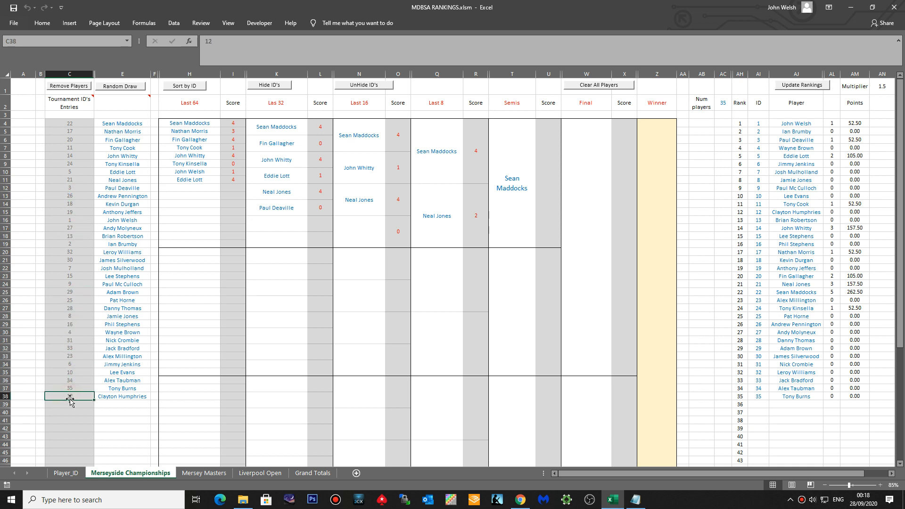
{"action": "left_click", "coordinate": [69, 390]}
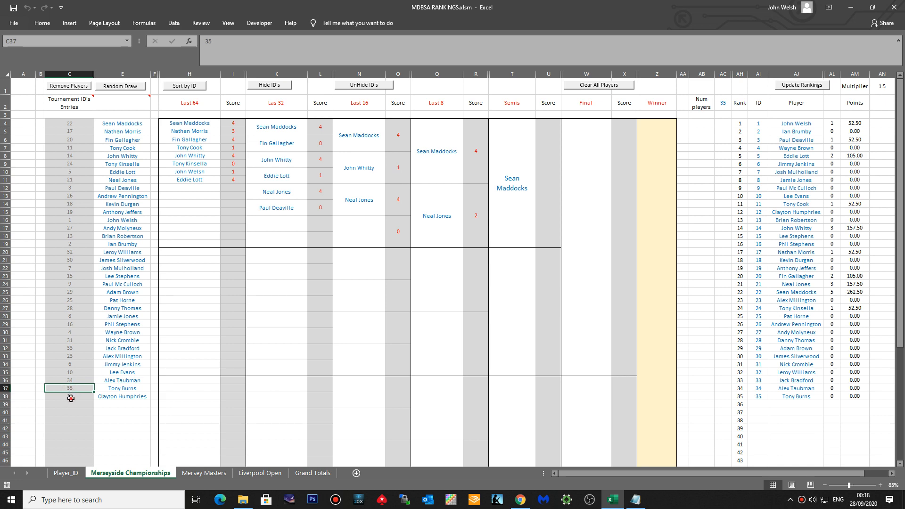
{"action": "left_click", "coordinate": [71, 398]}
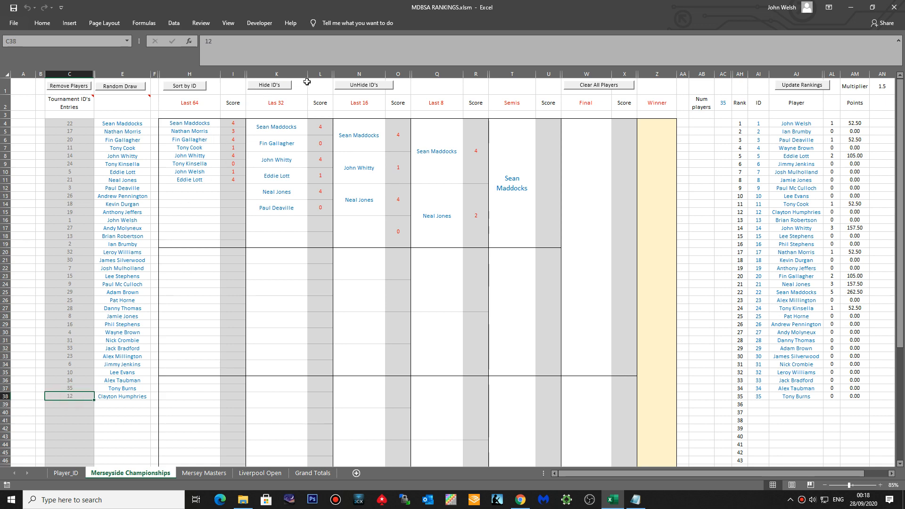
- Unhide the ID columns in Merseyside Championships, examine the Last 64 scores and Last 32 IDs, and hide the columns again
{"action": "left_click", "coordinate": [337, 88]}
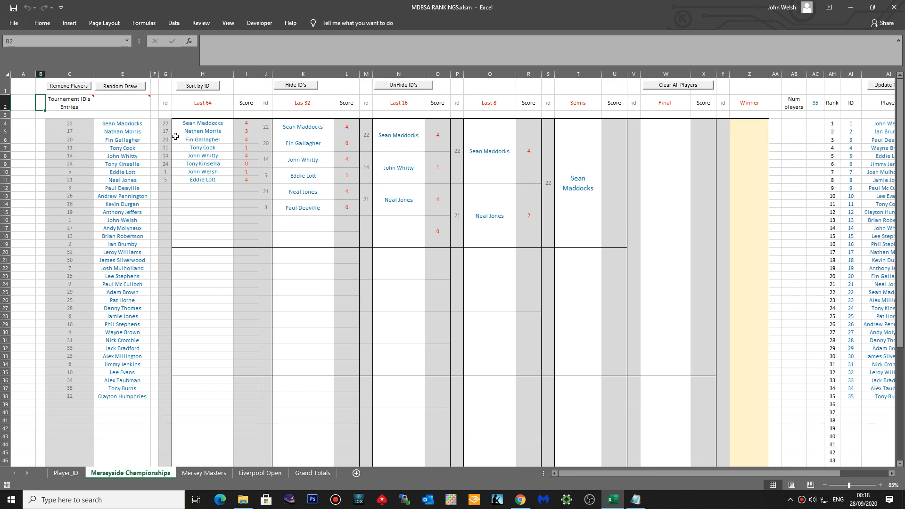
{"action": "left_click", "coordinate": [246, 125]}
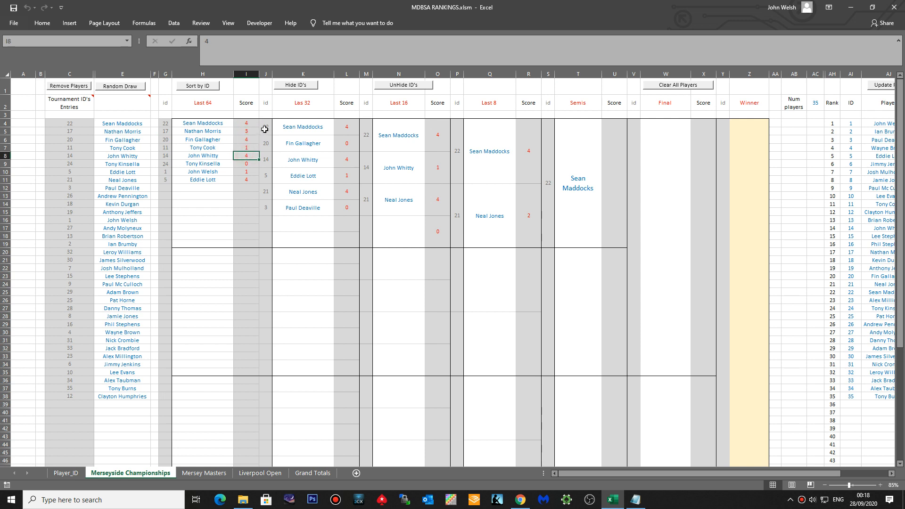
{"action": "left_click", "coordinate": [264, 128]}
{"action": "key", "text": "Down"}
{"action": "key", "text": "Down"}
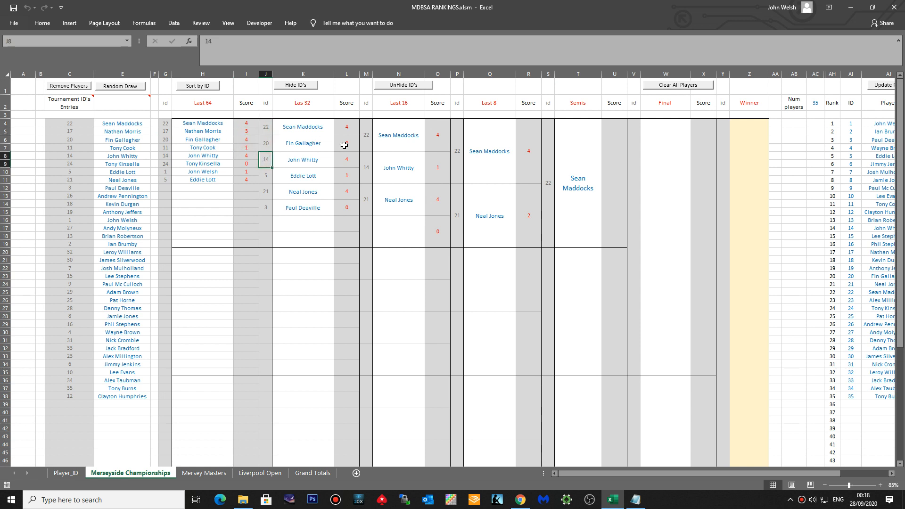
{"action": "left_click", "coordinate": [296, 85]}
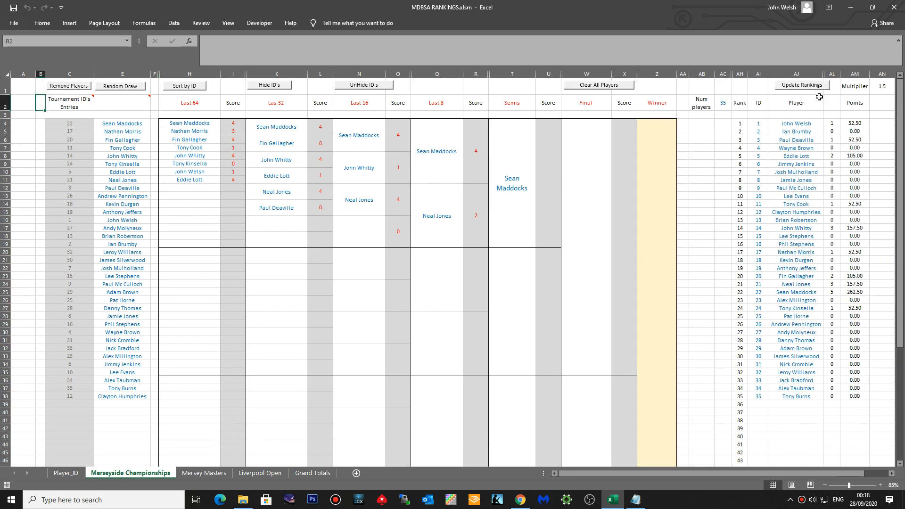
- Update the Merseyside Championships rankings and the totals on the Grand Totals sheet
{"action": "left_click", "coordinate": [803, 85]}
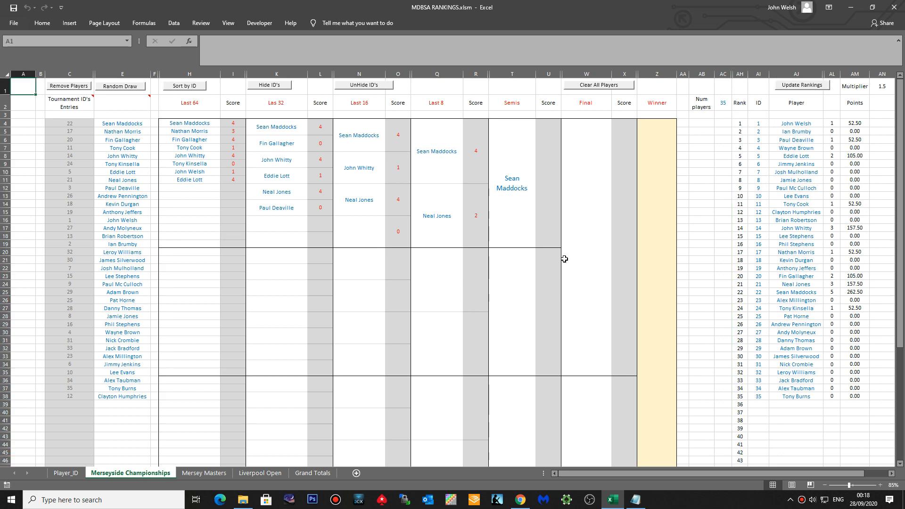
{"action": "left_click", "coordinate": [312, 473]}
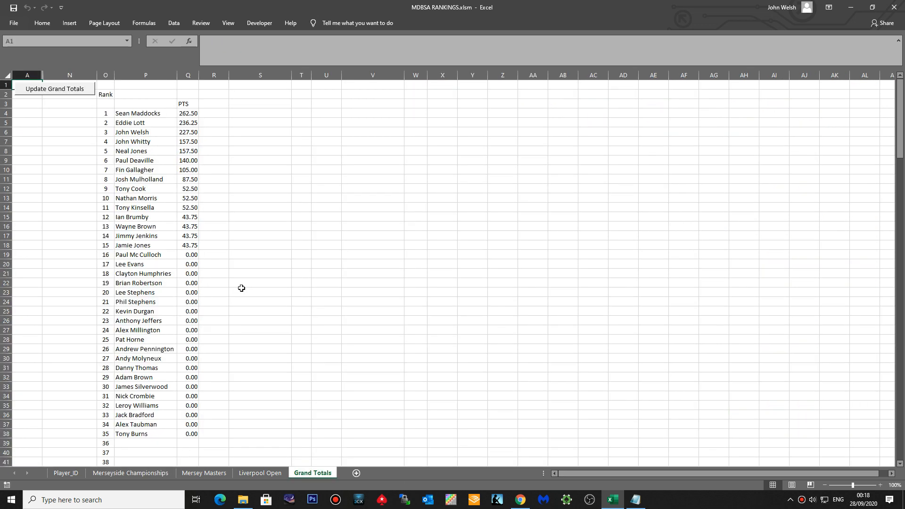
{"action": "left_click", "coordinate": [30, 91]}
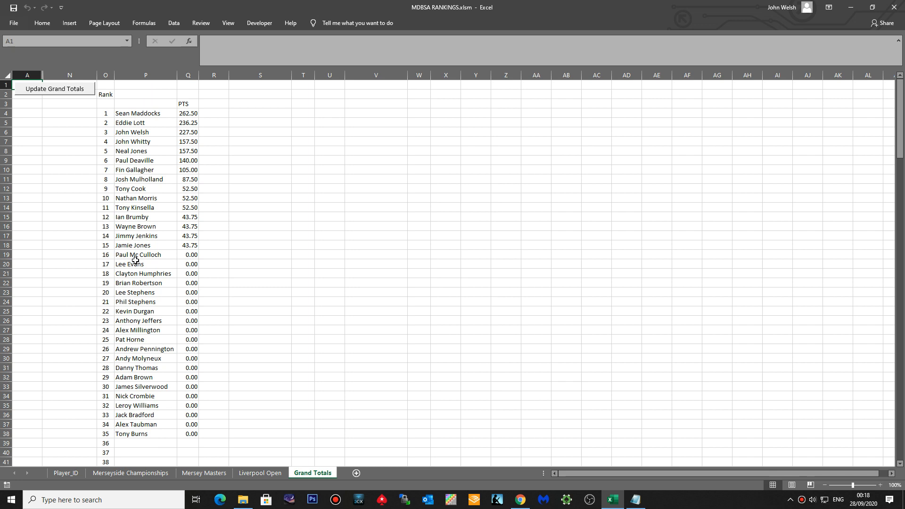
- Clear all players from the Merseyside Championships draw and update its rankings
{"action": "left_click", "coordinate": [193, 473]}
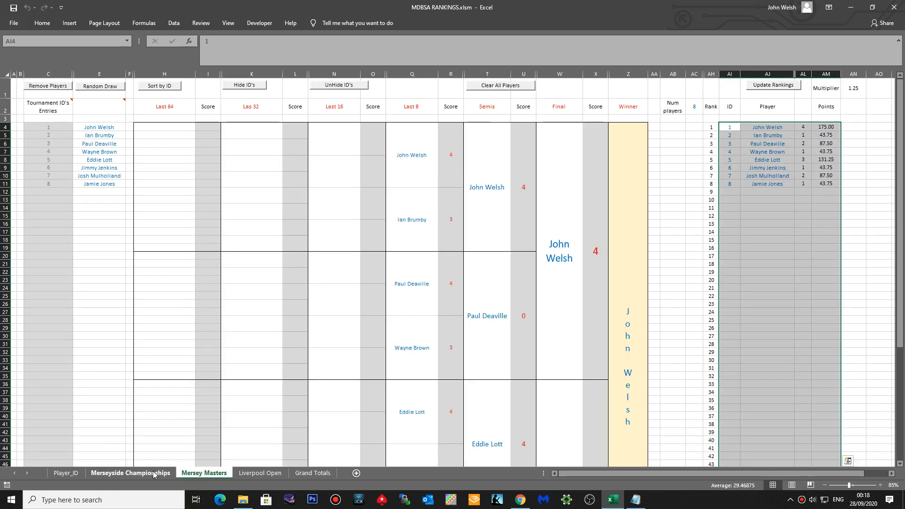
{"action": "key", "text": "ctrl+Page_Up"}
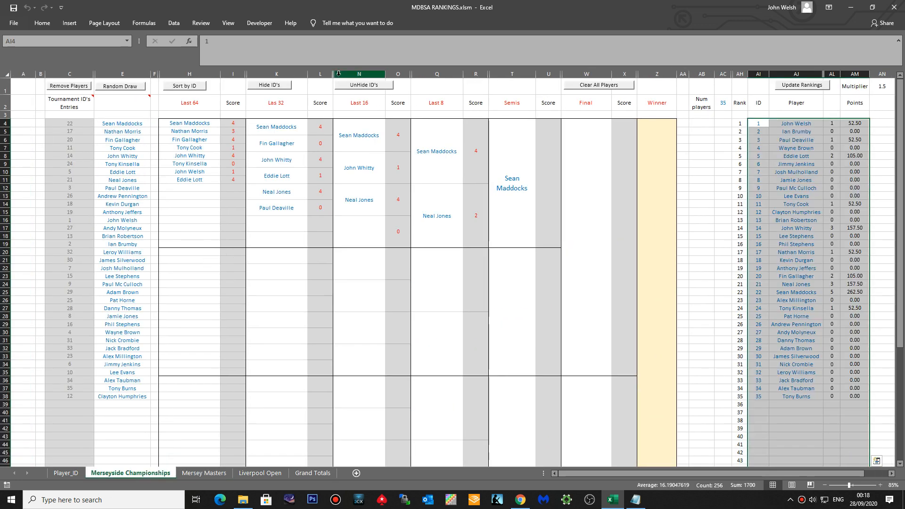
{"action": "left_click", "coordinate": [587, 88]}
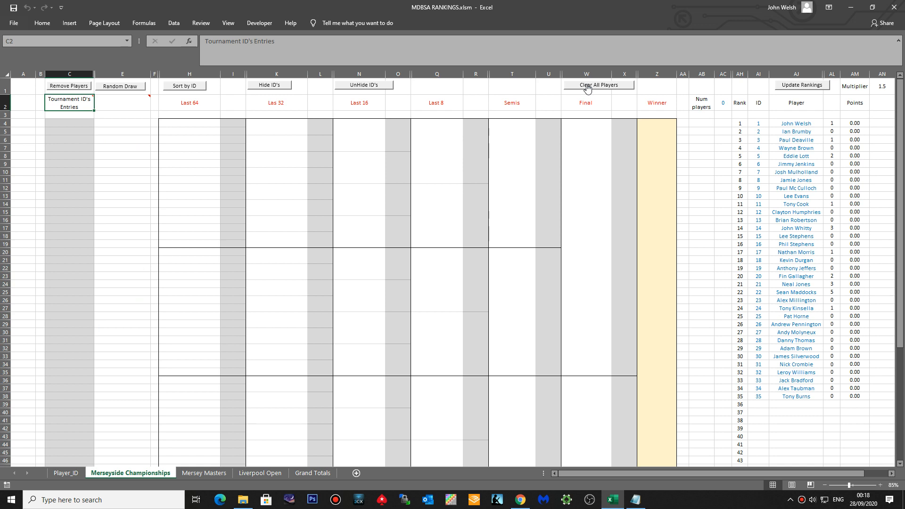
{"action": "left_click", "coordinate": [791, 86]}
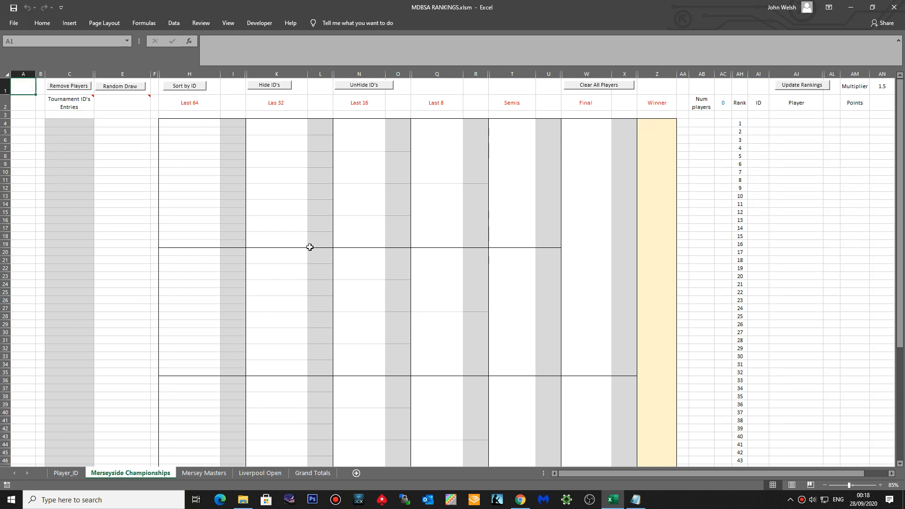
- Clear all players from the Mersey Masters draw and update its rankings
{"action": "left_click", "coordinate": [204, 473]}
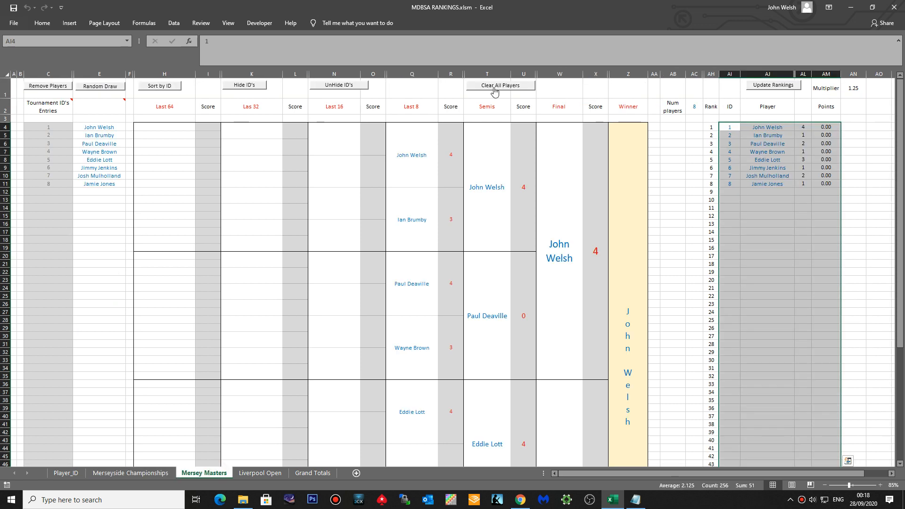
{"action": "left_click", "coordinate": [525, 86]}
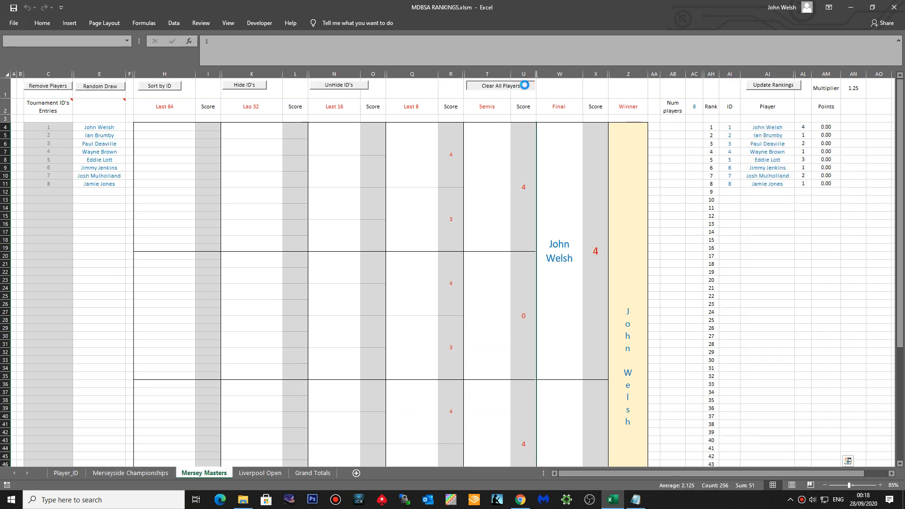
{"action": "left_click", "coordinate": [757, 88]}
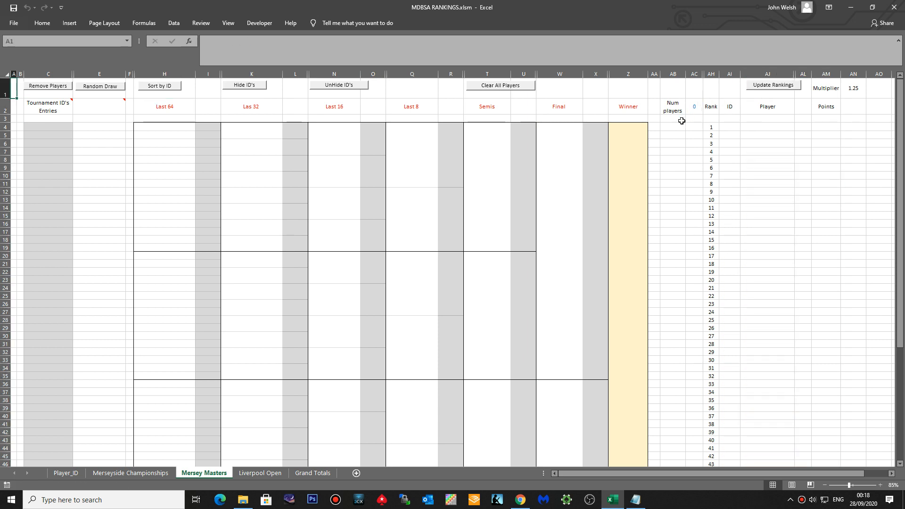
- Check the Liverpool Open sheet for entries and update the totals on the Grand Totals sheet
{"action": "left_click", "coordinate": [274, 474]}
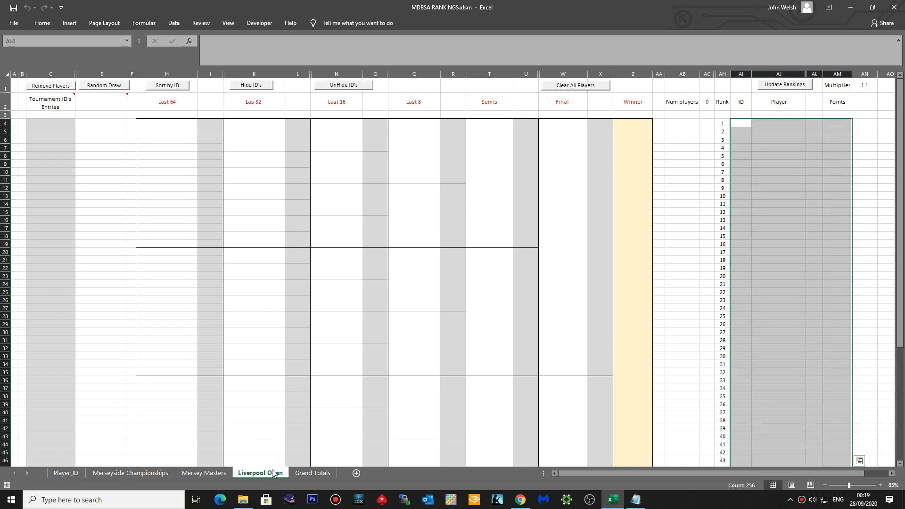
{"action": "left_click", "coordinate": [692, 115]}
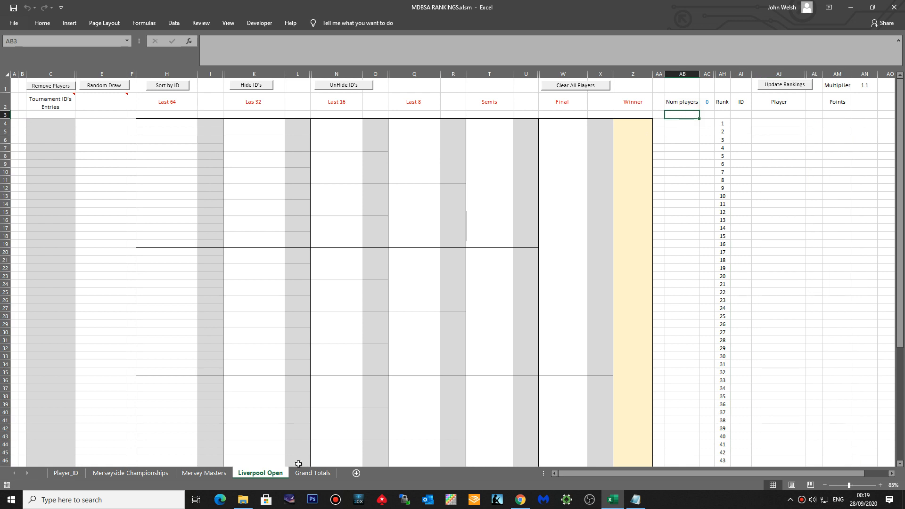
{"action": "left_click", "coordinate": [304, 474]}
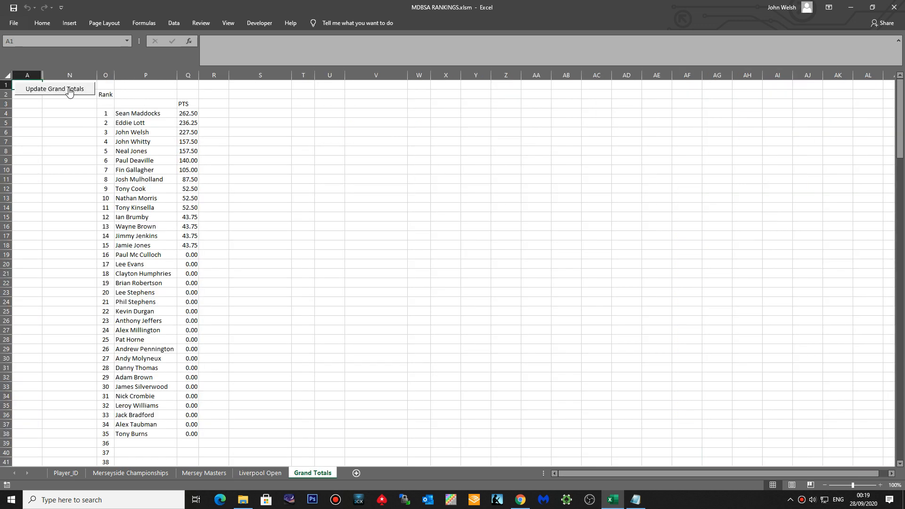
{"action": "left_click", "coordinate": [67, 90]}
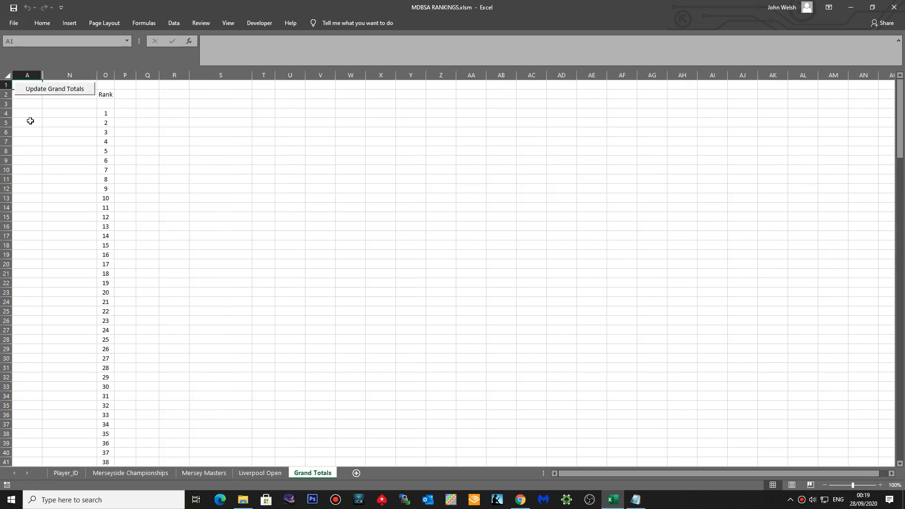
- Revisit the Player_ID list, unhide the ID columns in Merseyside Championships and look over its draw
{"action": "left_click", "coordinate": [73, 474]}
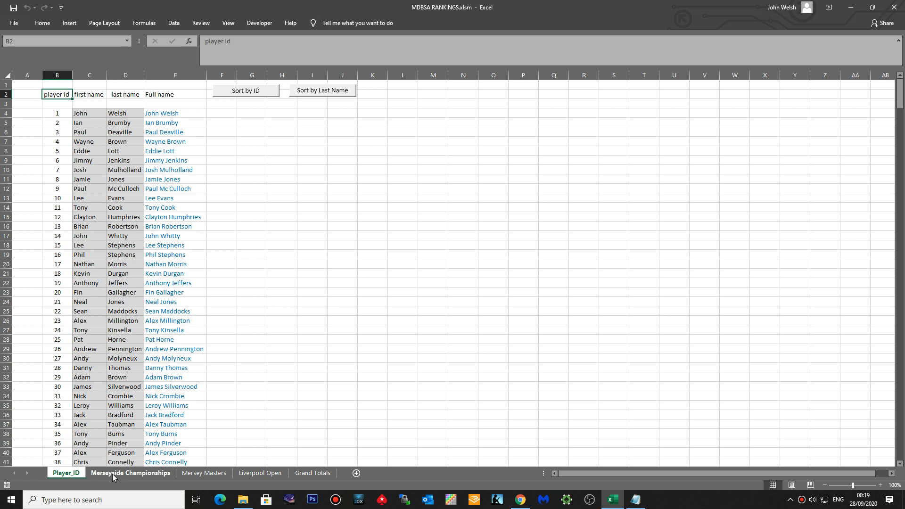
{"action": "left_click", "coordinate": [98, 477]}
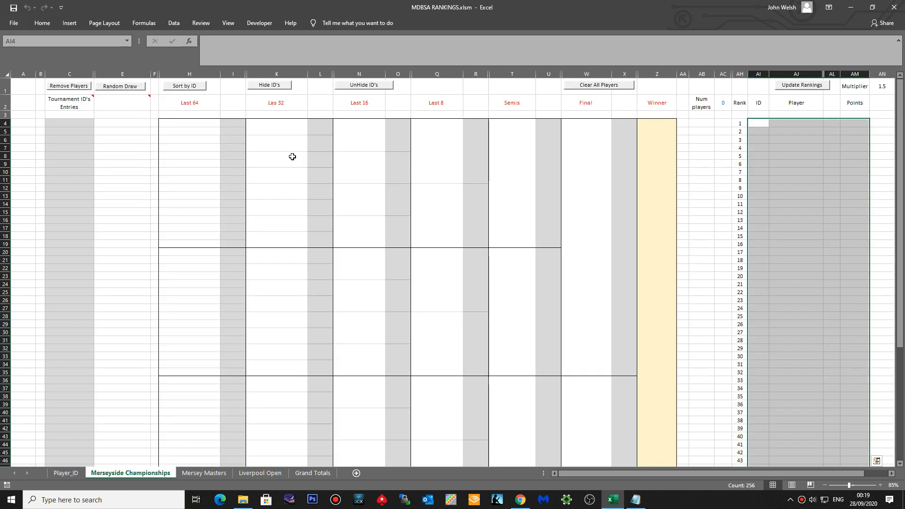
{"action": "left_click", "coordinate": [364, 86]}
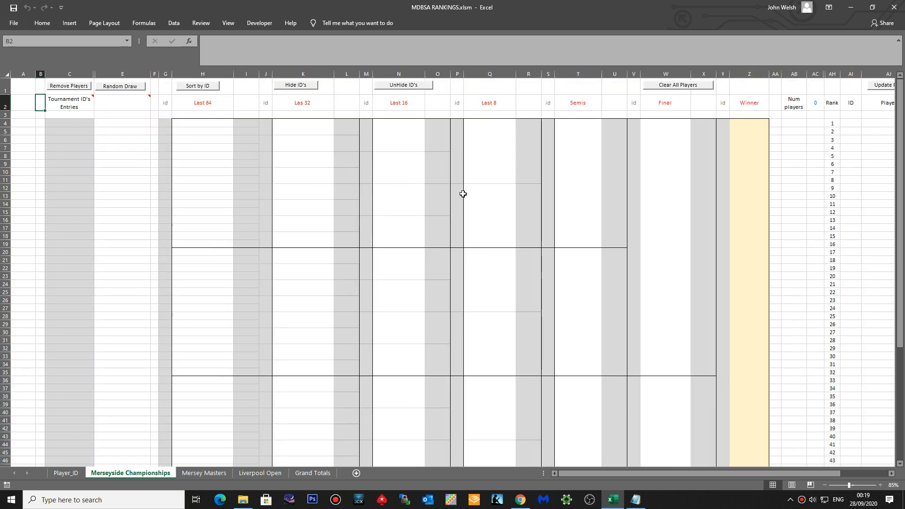
{"action": "scroll", "coordinate": [458, 227], "scroll_direction": "down", "scroll_amount": 7}
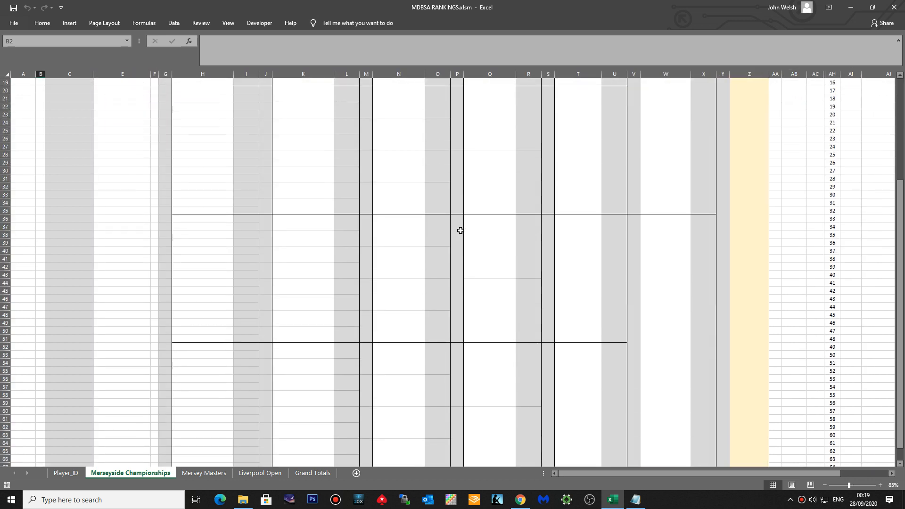
{"action": "scroll", "coordinate": [460, 229], "scroll_direction": "up", "scroll_amount": 7}
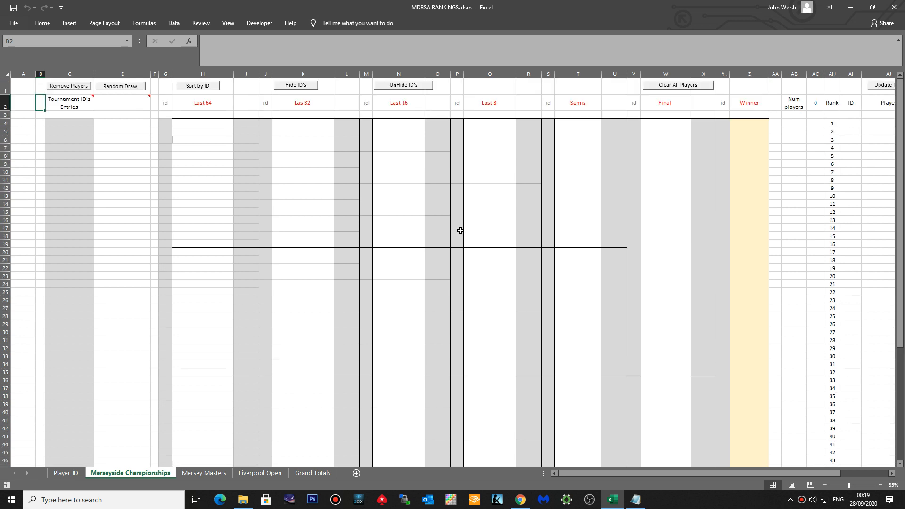